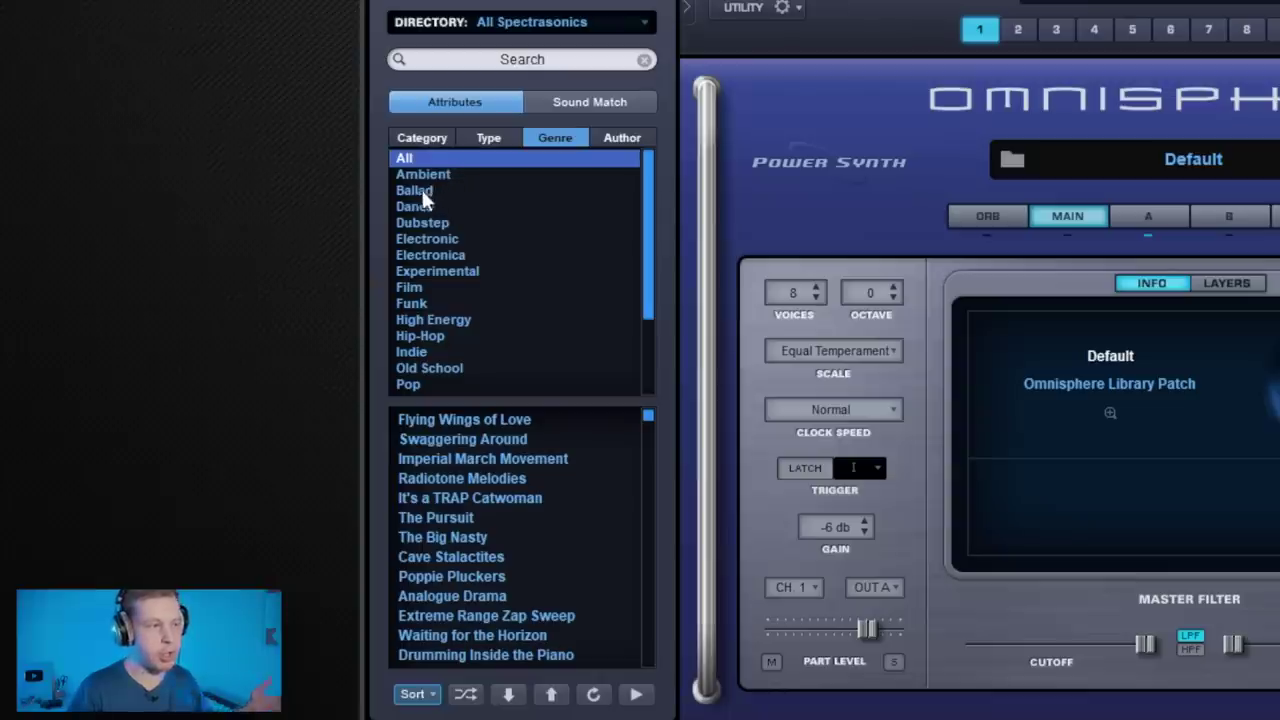
Filter the patches by Ambient genre and Aggressive Synths type, and load the patch Monophonic Velofilter Pad 2
left_click(422, 174)
left_click(494, 141)
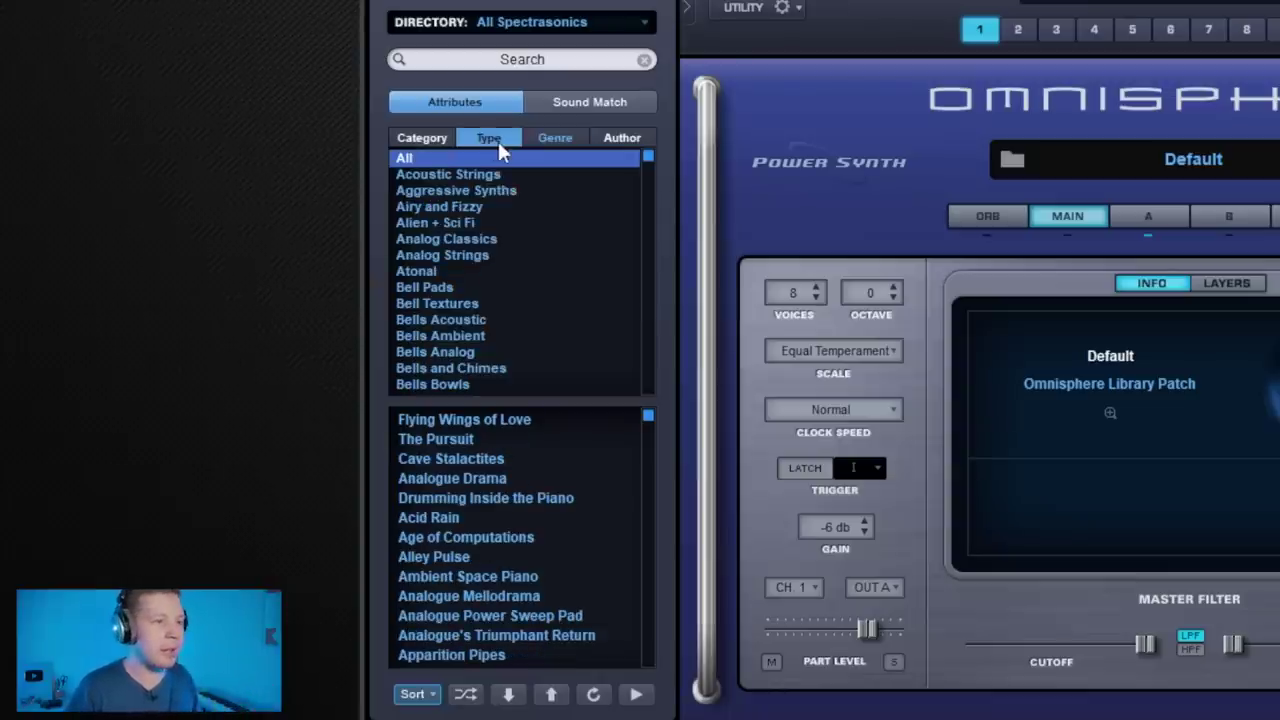
left_click(466, 189)
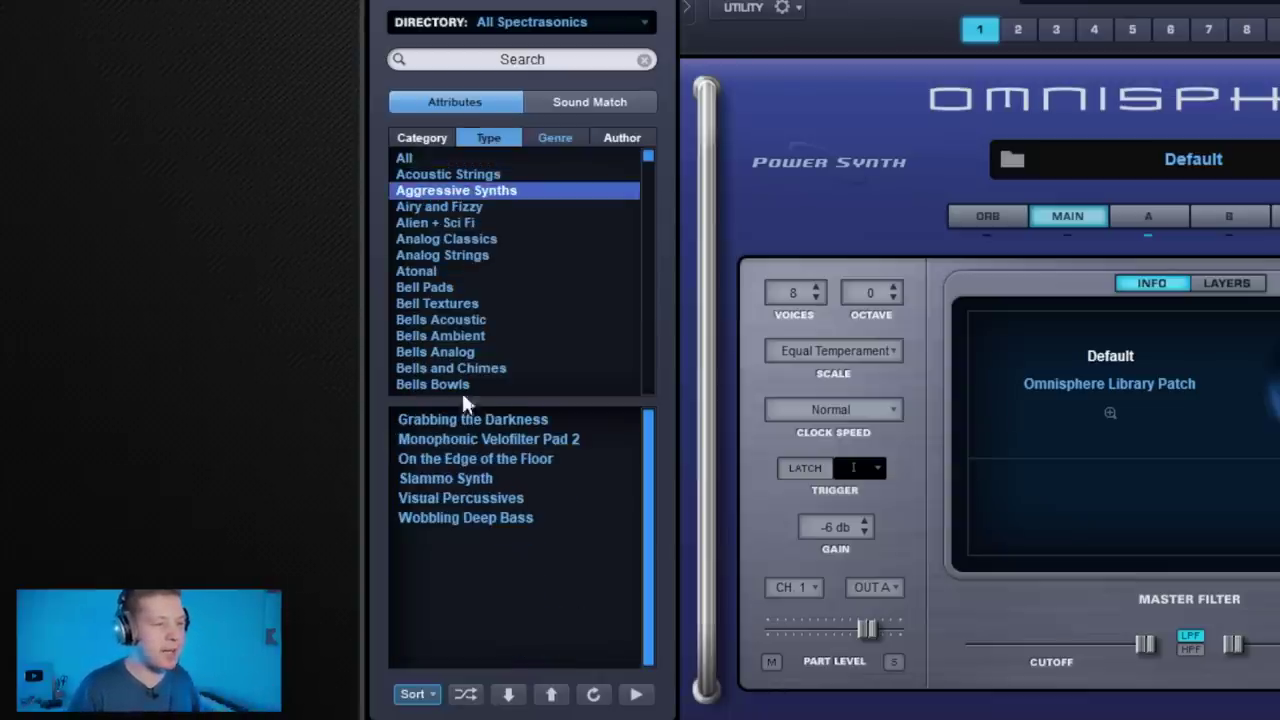
left_click(491, 443)
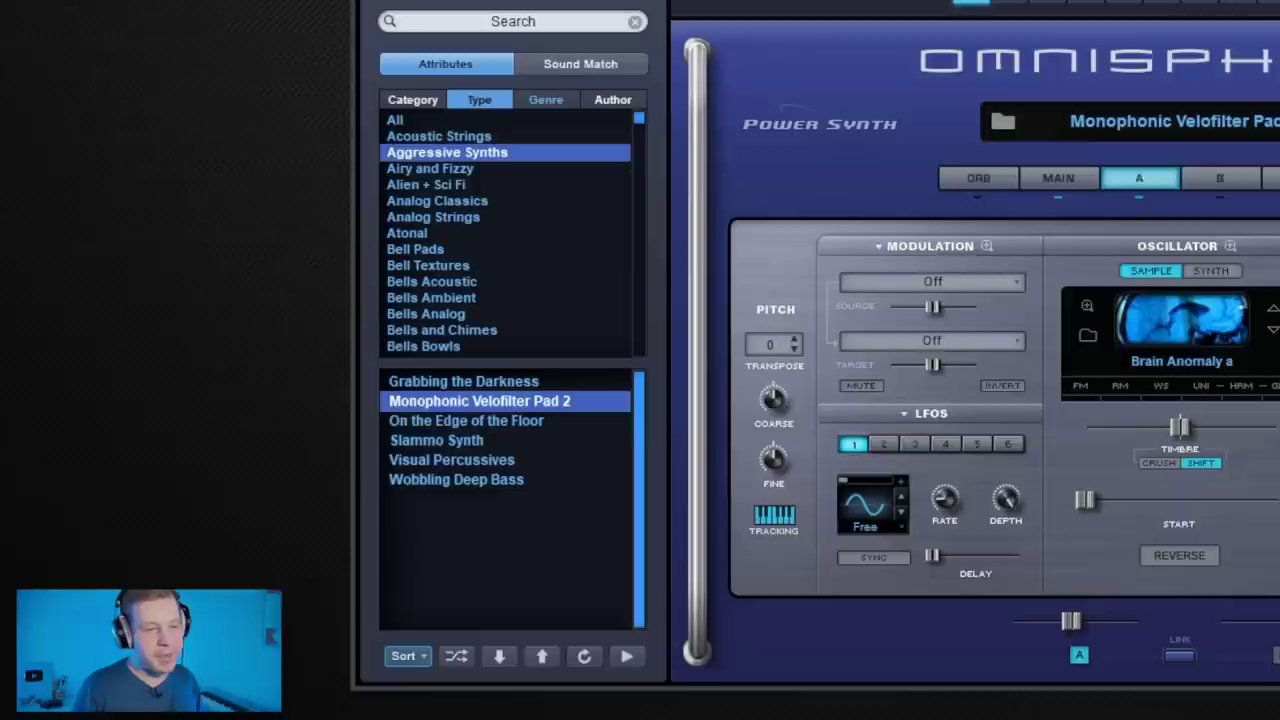
Lower the Chorus Echo mix in the patch's common effects rack to 4.3 % and close the synth window
left_click(709, 304)
left_click_drag(812, 420, 823, 455)
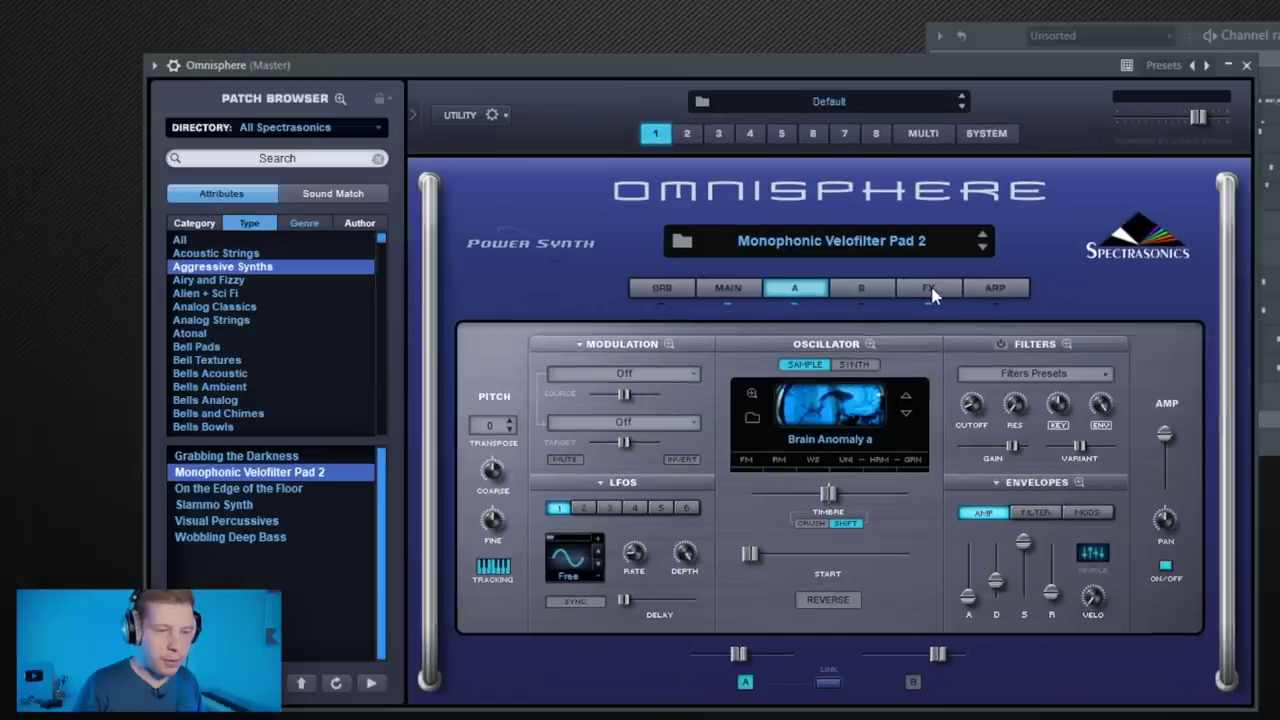
left_click(930, 289)
mouse_move(549, 421)
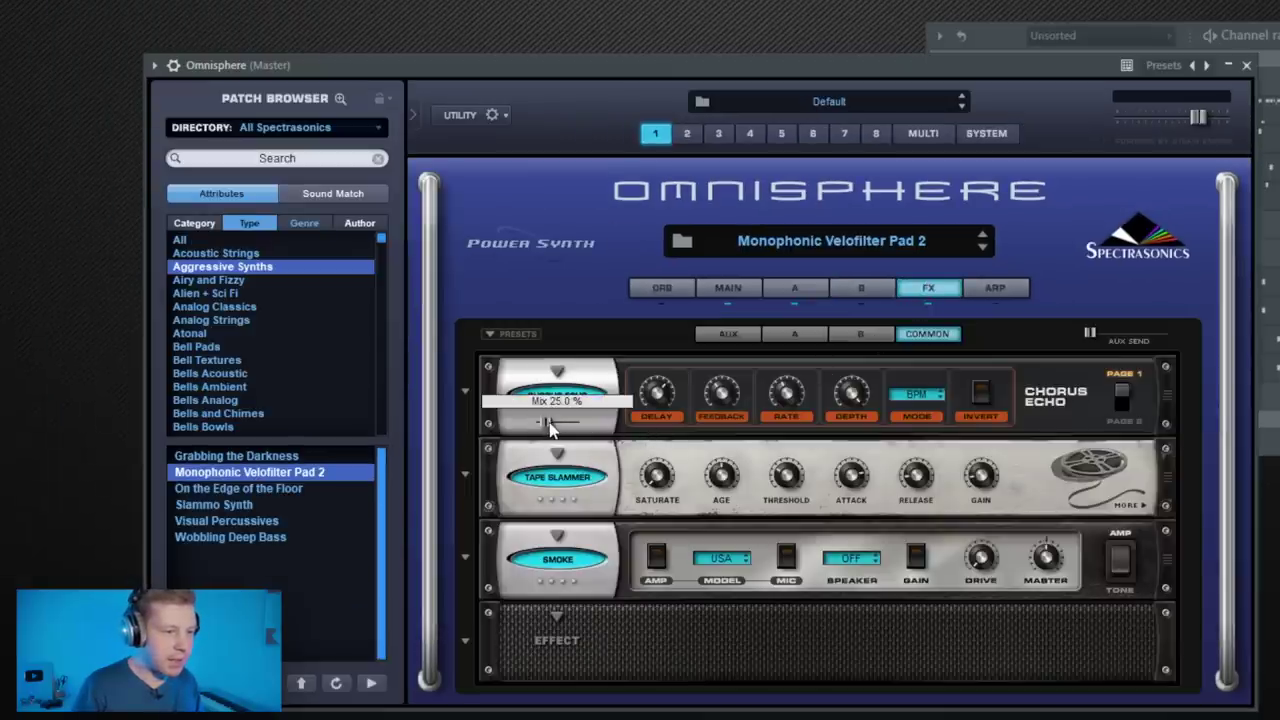
left_click_drag(544, 428, 543, 430)
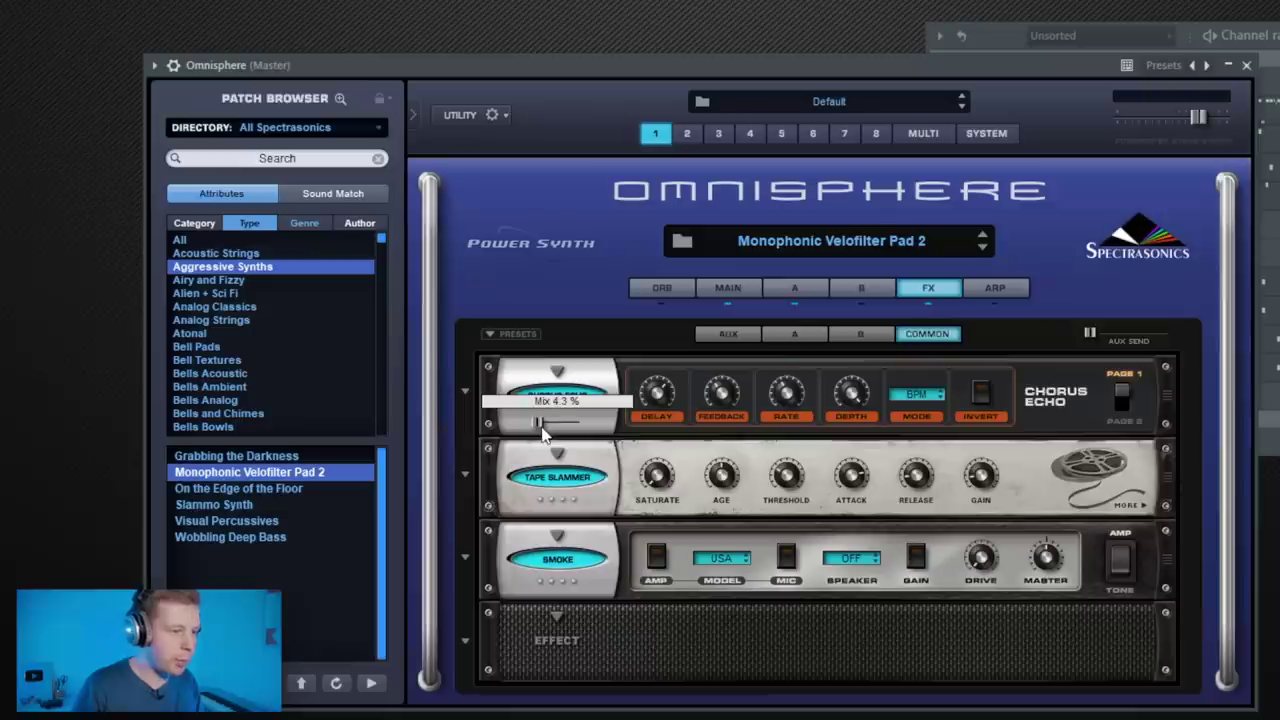
left_click_drag(812, 66, 825, 92)
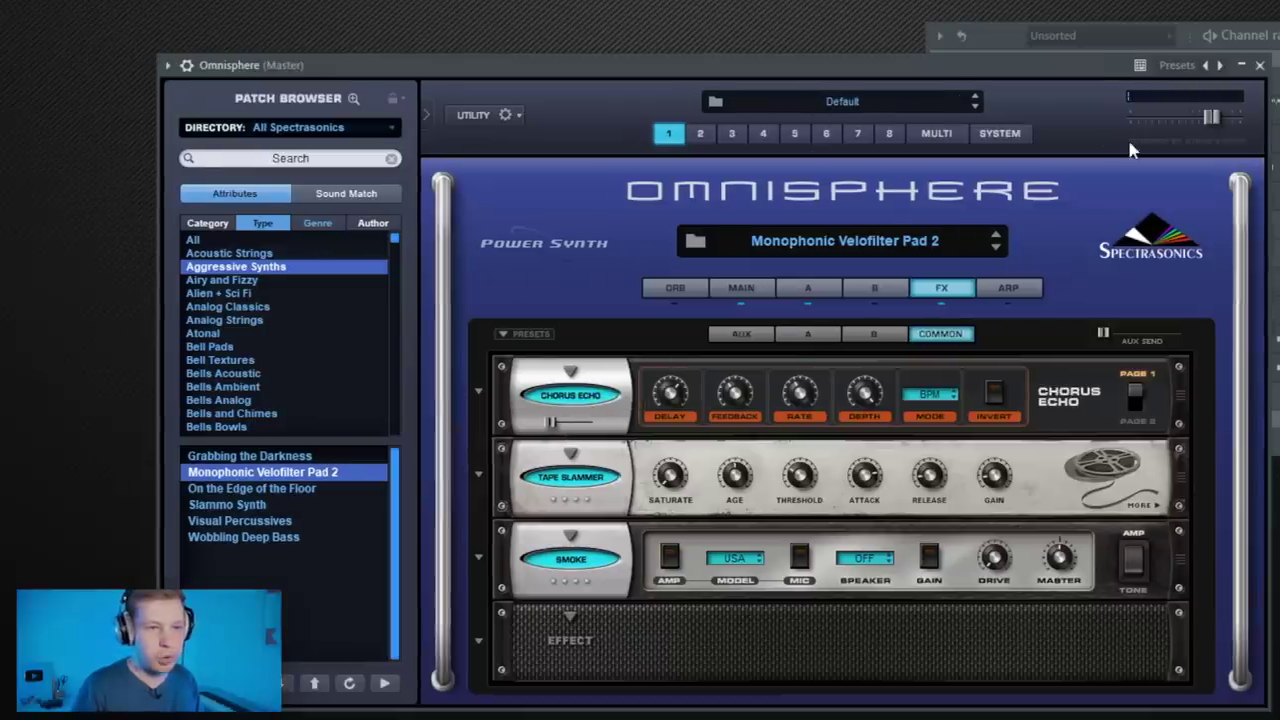
left_click(1262, 67)
Write a three-beat D#4 note at the start of the Omnisphere pattern, followed by a one-beat E4 note
left_click(1206, 99)
left_click_drag(517, 157, 152, 535)
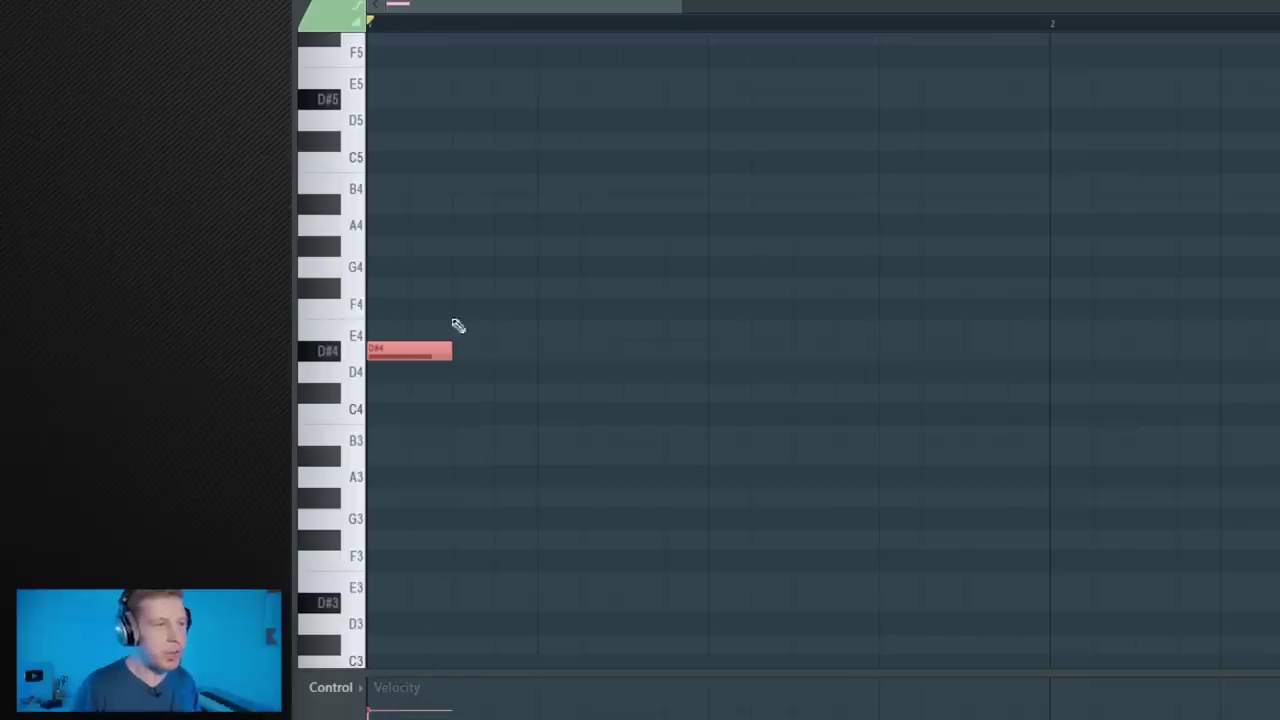
left_click_drag(447, 348, 832, 349)
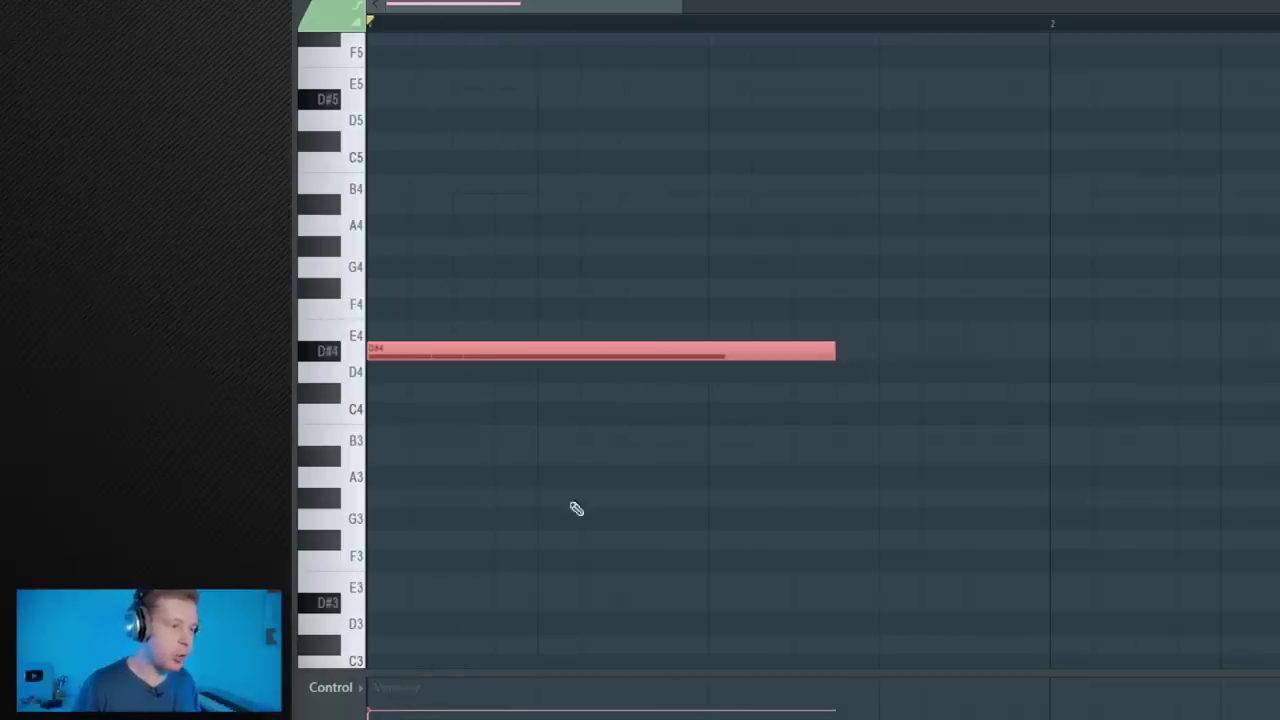
left_click_drag(500, 577, 477, 543)
key("space")
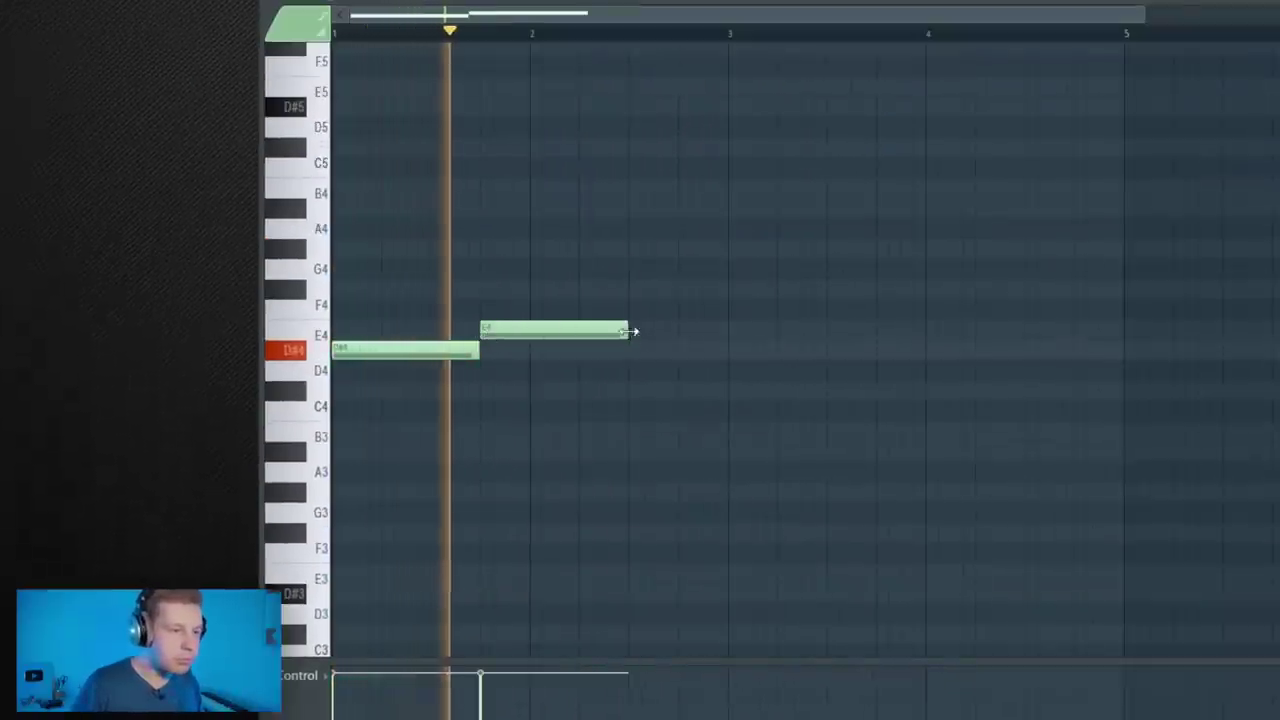
left_click_drag(627, 332, 534, 349)
key("space")
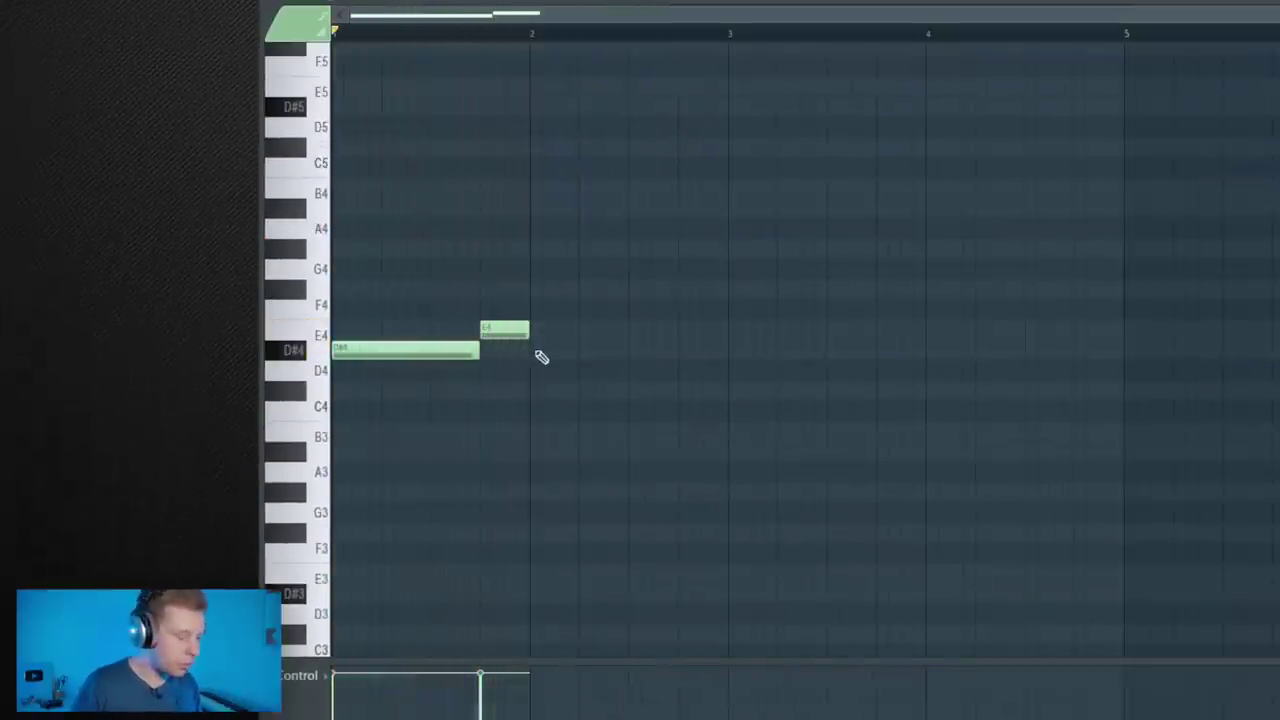
Repeat the two notes in bar 2 with a two-beat D#4, and fill the gap before E4 with short B4 and A#4 notes
key("ctrl+b")
left_click_drag(676, 352, 623, 360)
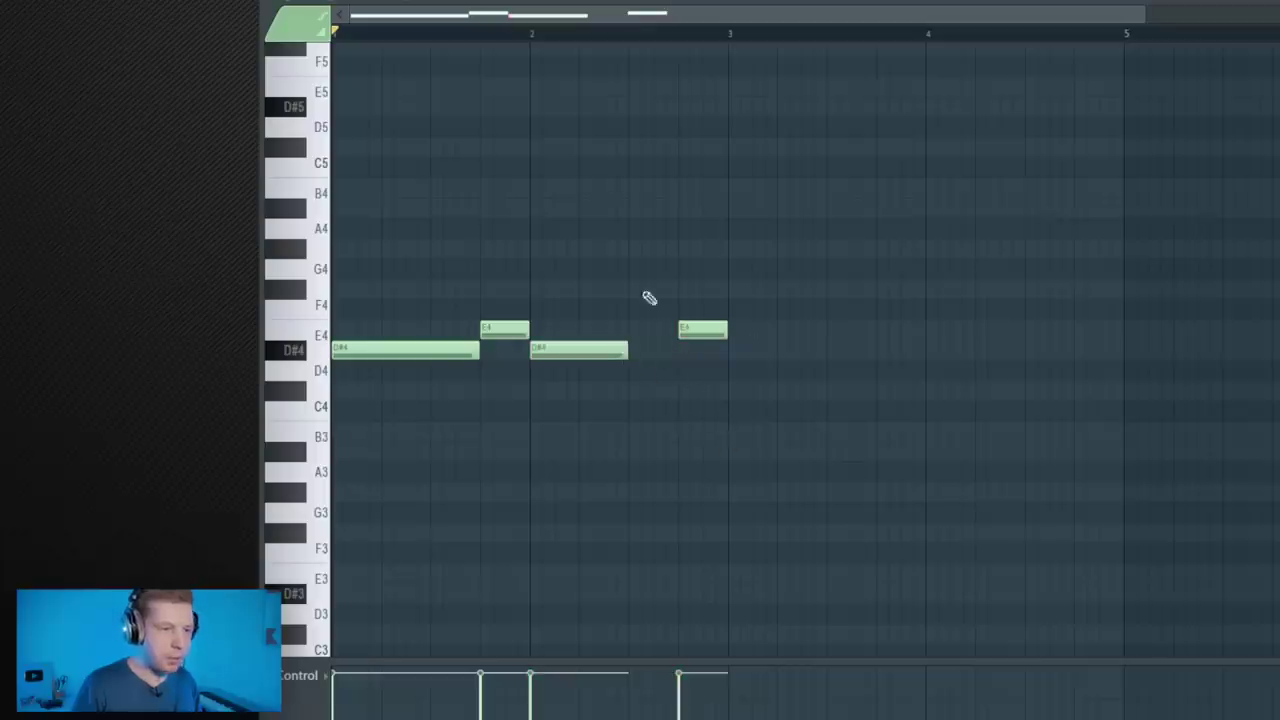
left_click(634, 190)
left_click_drag(724, 190, 641, 192)
left_click(670, 207)
Copy the two-bar Omnisphere phrase repeatedly so that it fills eight bars
left_click_drag(862, 132, 340, 410)
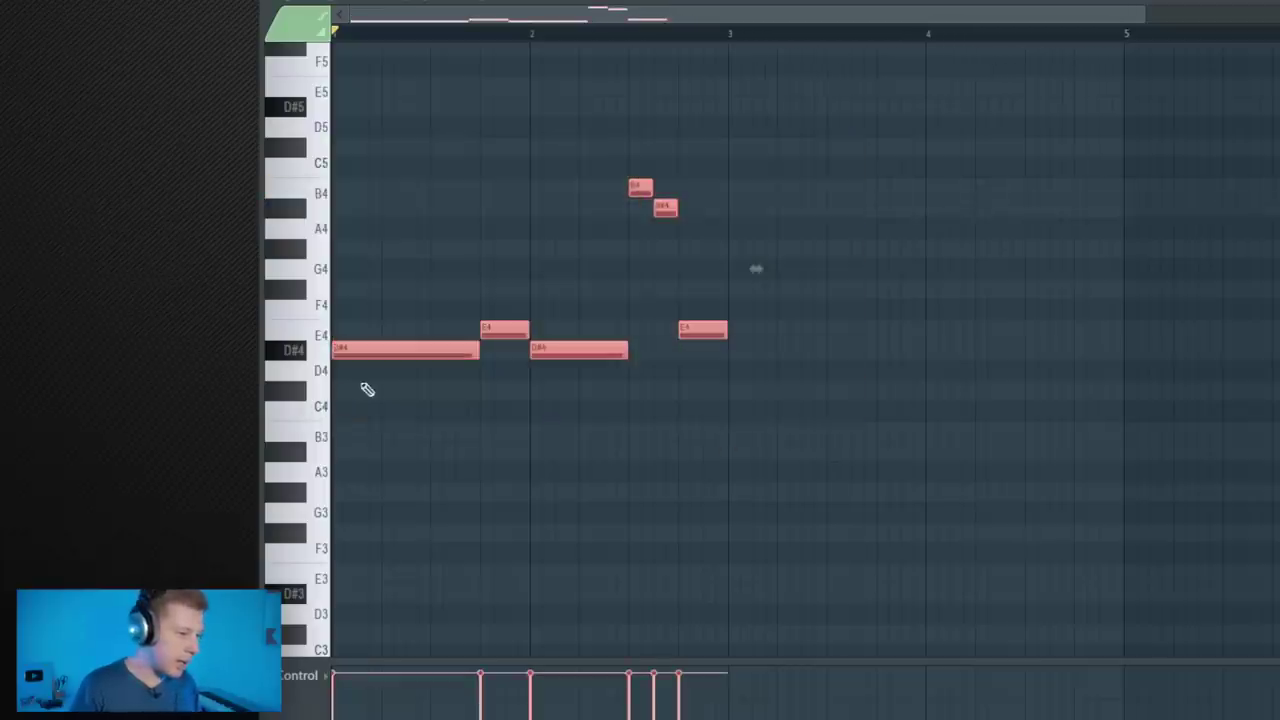
left_click_drag(354, 355, 751, 366)
scroll(750, 457, "up", 2)
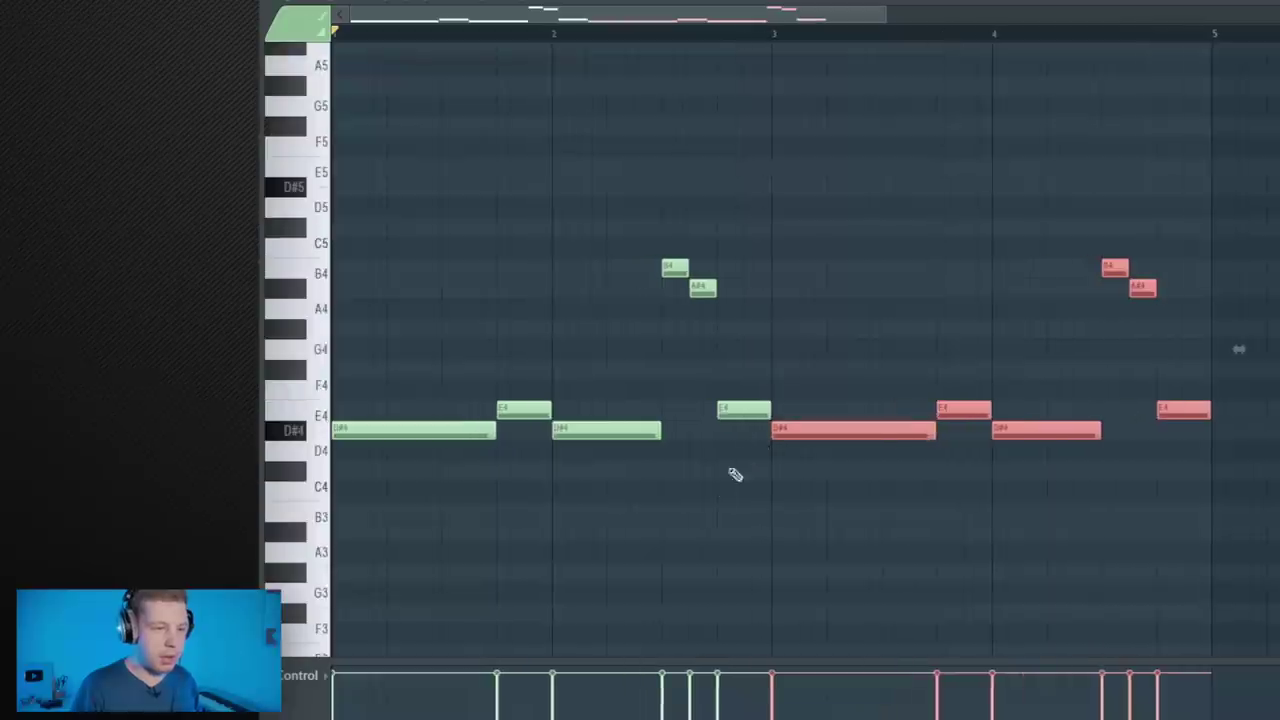
scroll(736, 475, "down", 5)
left_click_drag(952, 514, 357, 257)
left_click_drag(394, 425, 878, 450)
scroll(880, 522, "down", 1)
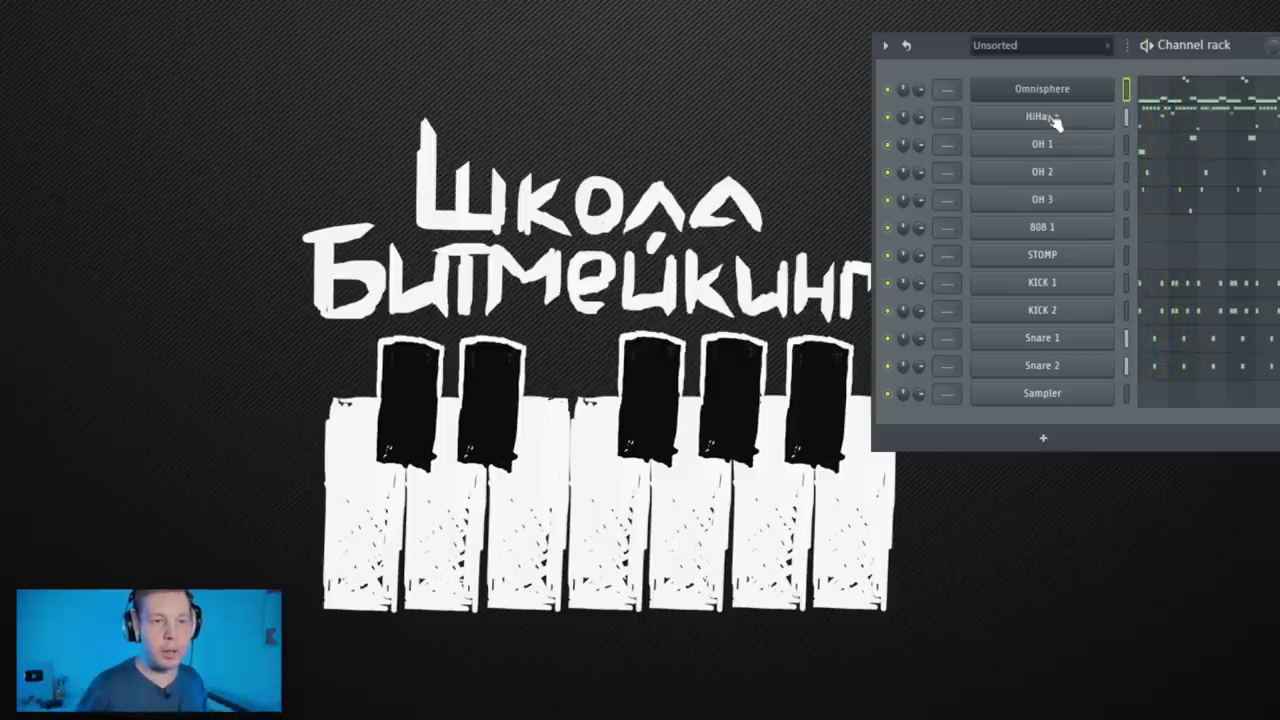
Insert a FLEX channel next to the HiHat channel and place its window over the workspace
right_click(1050, 118)
mouse_move(1146, 213)
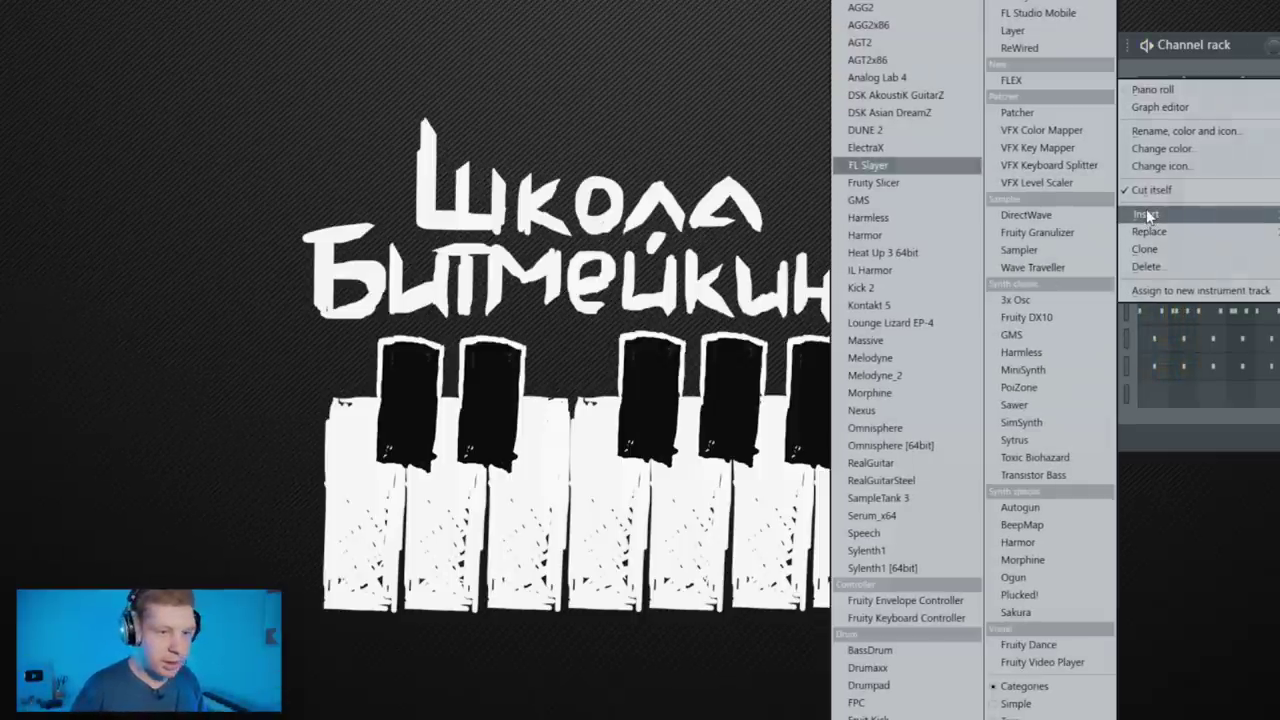
left_click(1012, 80)
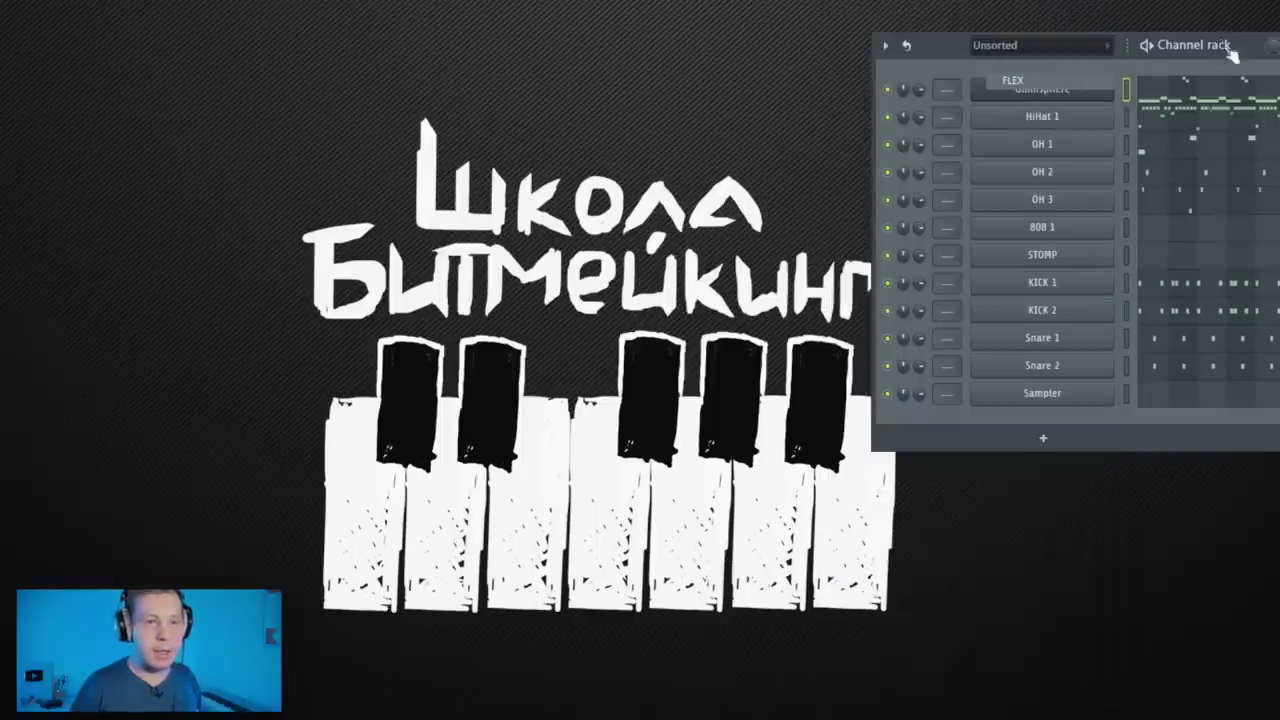
left_click_drag(478, 32, 1054, 69)
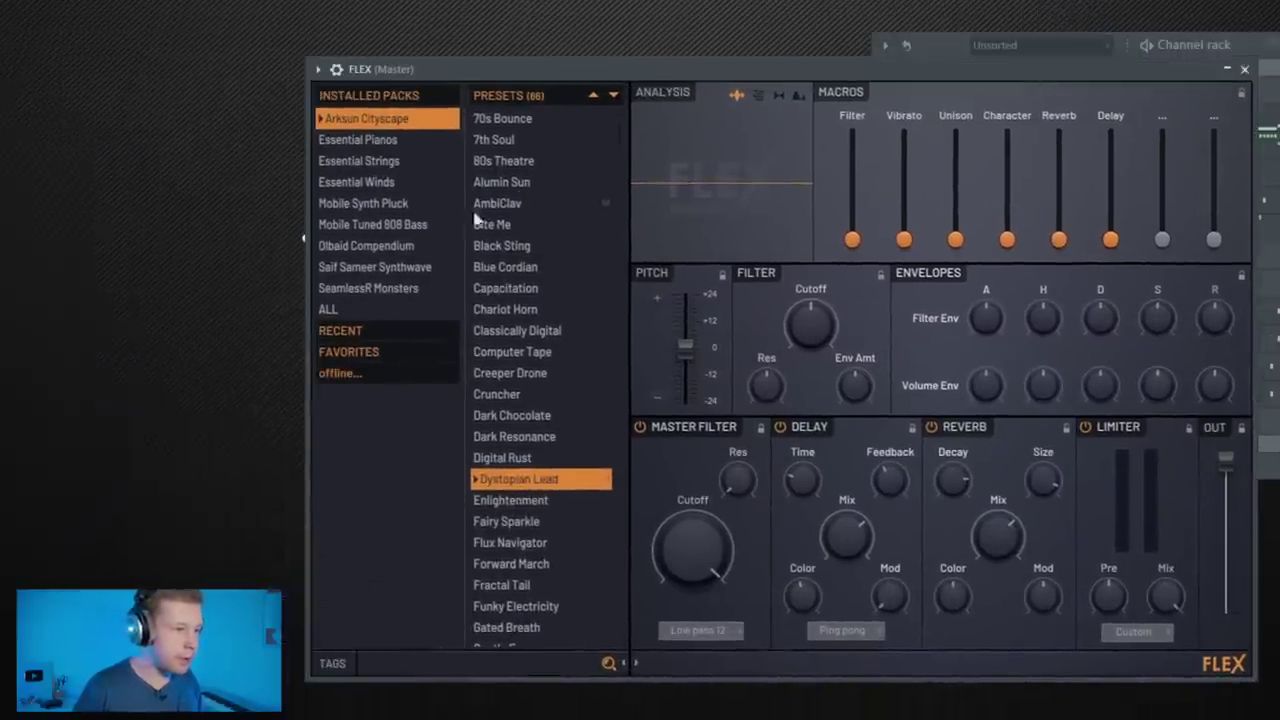
Load the Pulseon preset from the Saif Sameer Synthwave pack and reduce the decay of its filter envelope
left_click(380, 266)
scroll(532, 500, "down", 10)
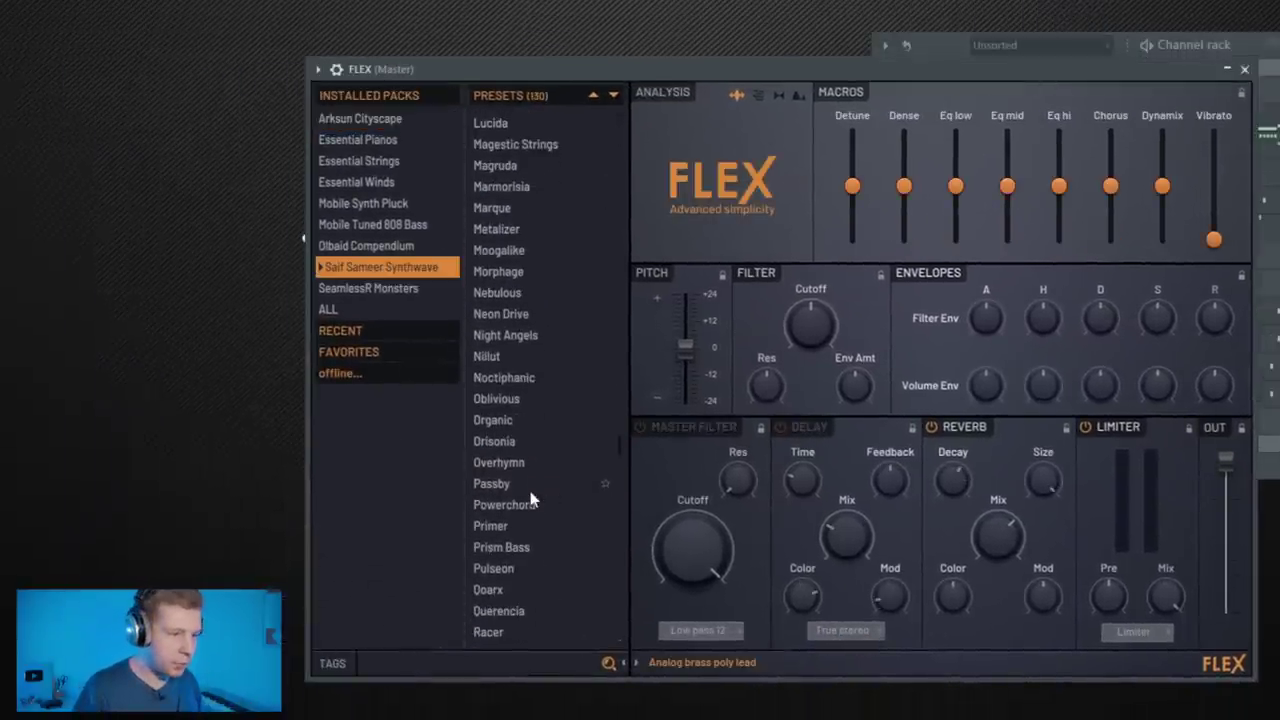
left_click(520, 568)
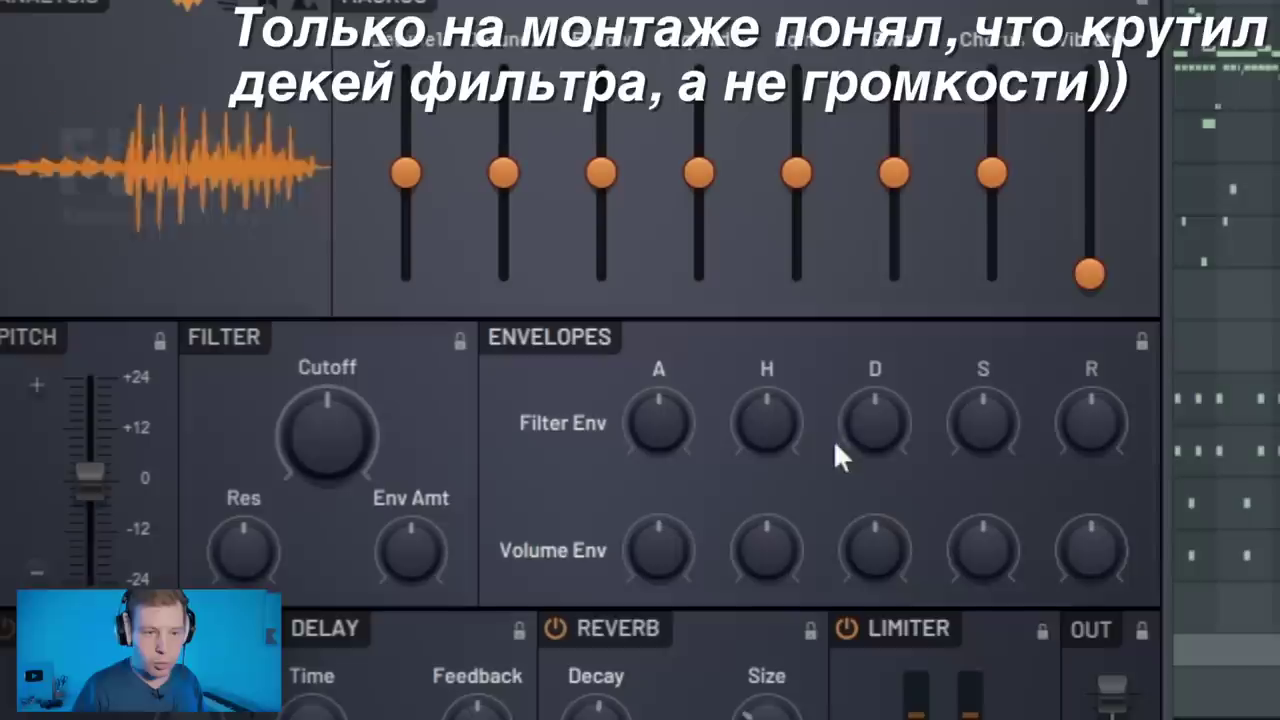
left_click_drag(845, 420, 845, 466)
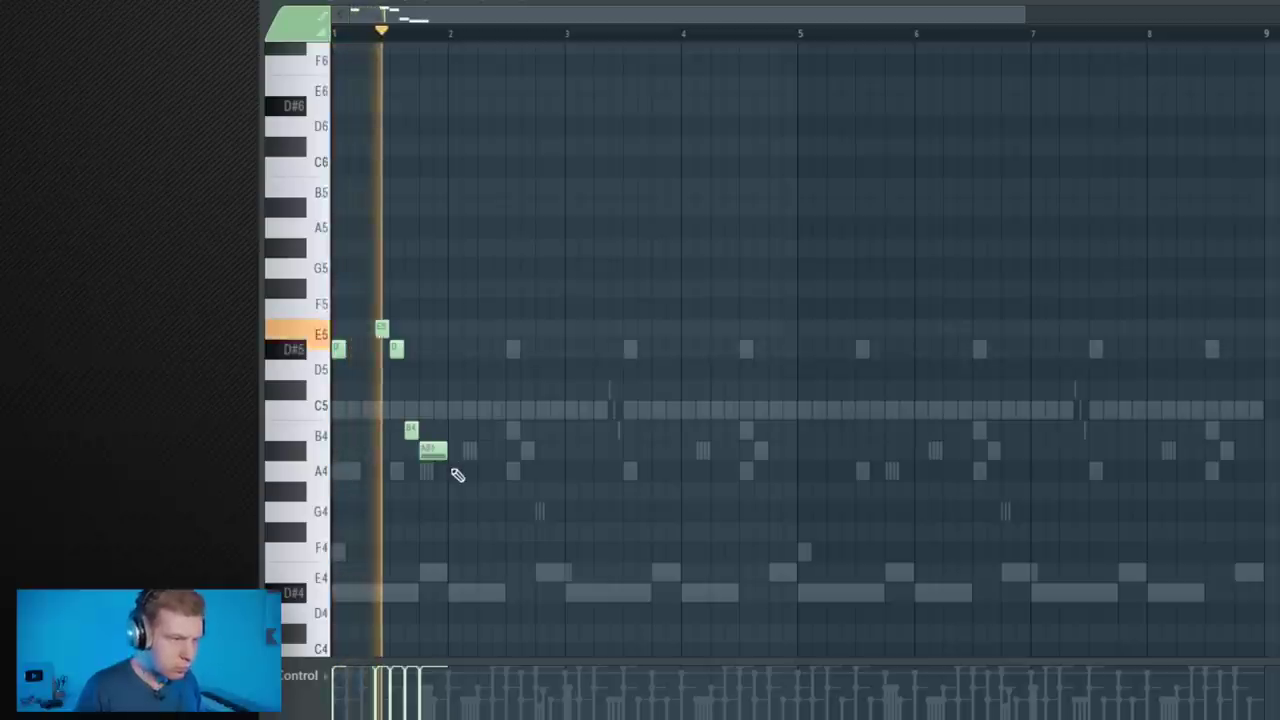
Finish bar 2 of the FLEX melody with short B4 and A#4 notes and play it back
key("space")
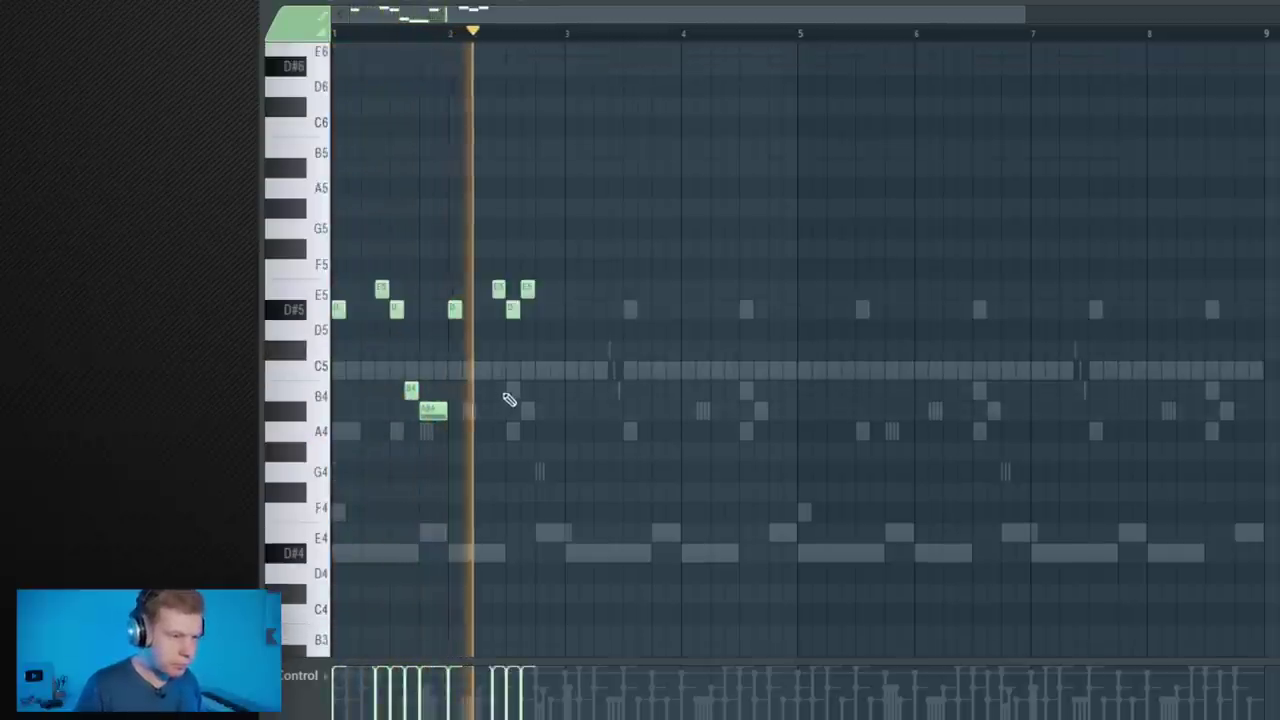
key("space")
left_click(542, 389)
left_click(557, 410)
key("space")
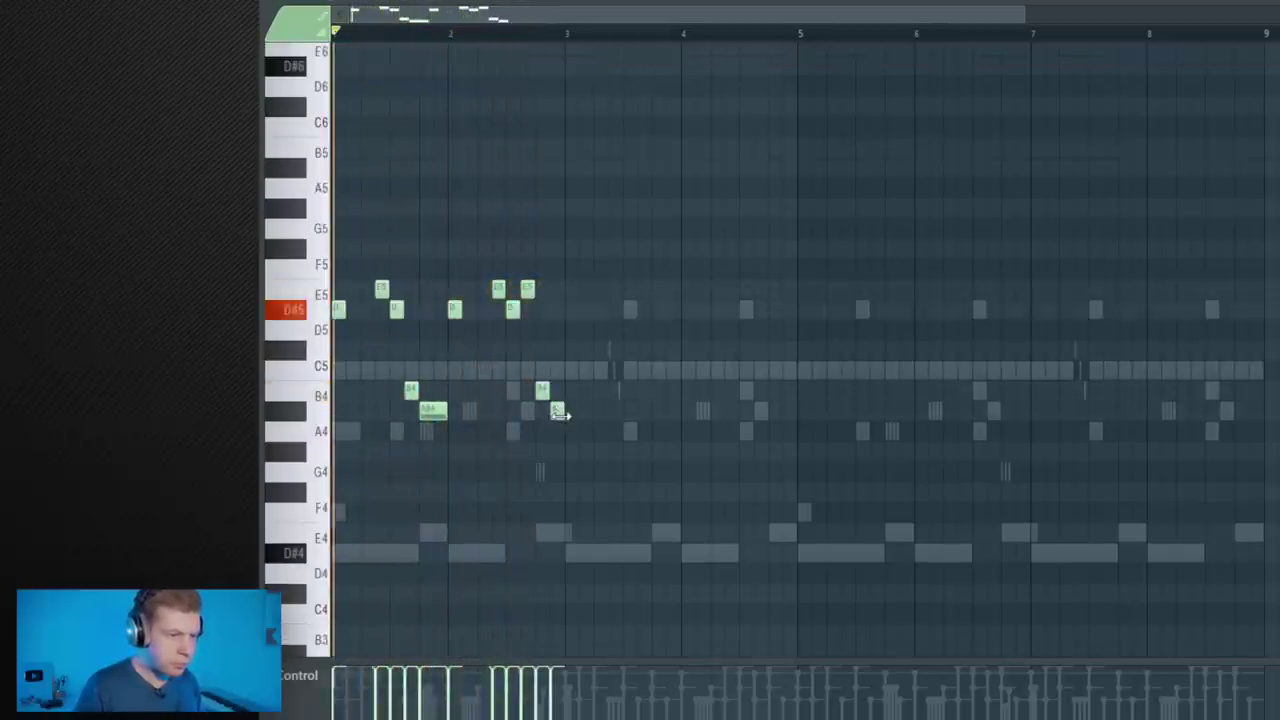
key("space")
Shift the FLEX melody by octaves and audition it in the new register
key("ctrl+Up")
key("space")
key("ctrl+Down")
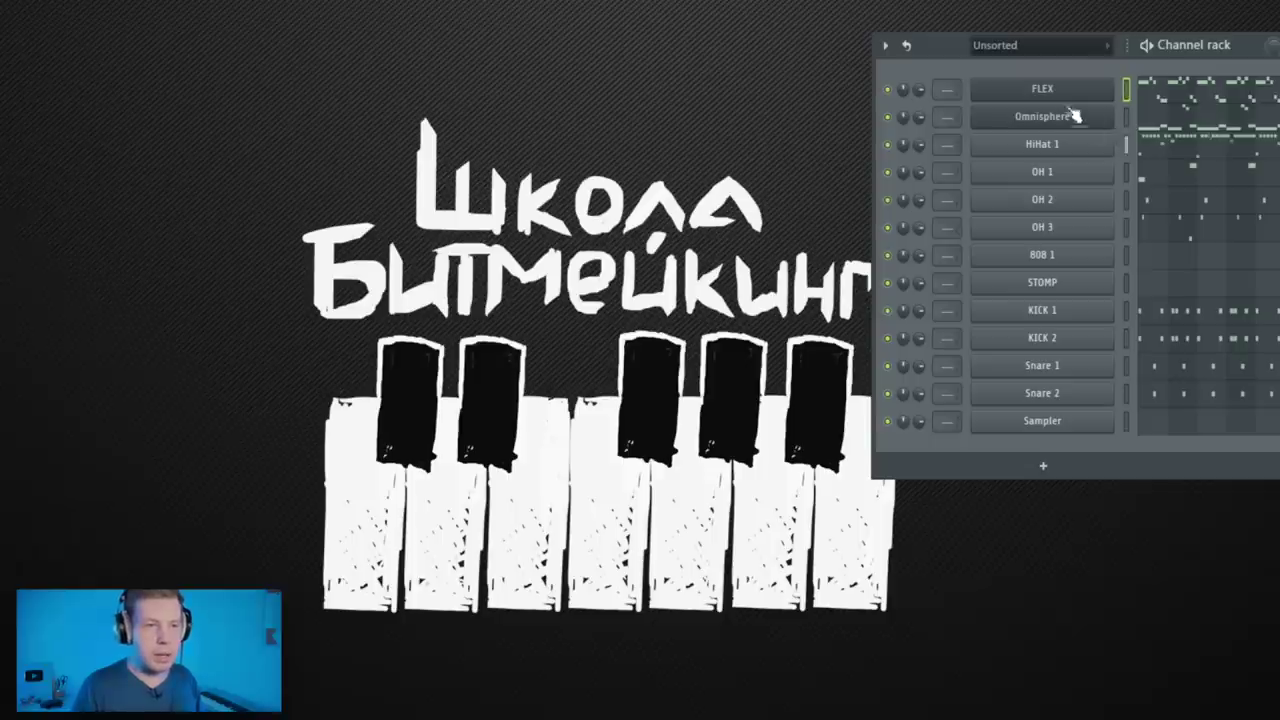
Insert a second FLEX channel and load the Geistbrassen preset from the Saif Sameer Synthwave pack
right_click(1080, 118)
mouse_move(1162, 218)
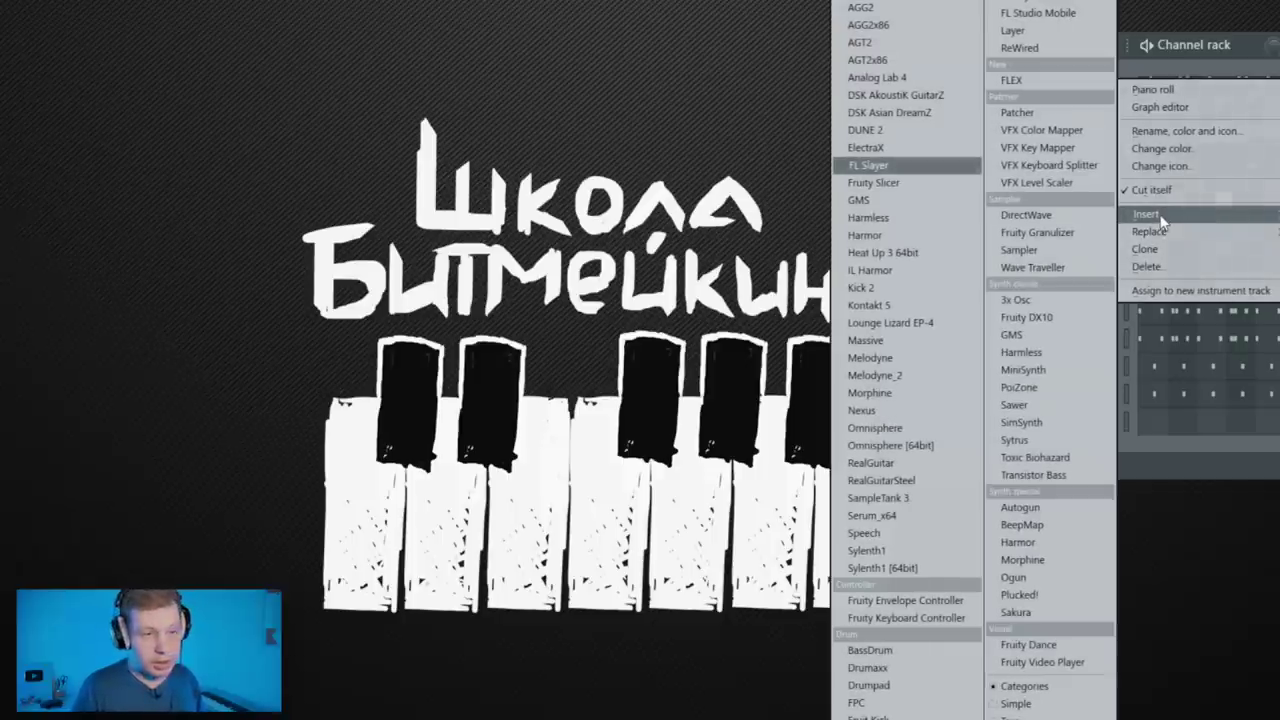
left_click(1050, 82)
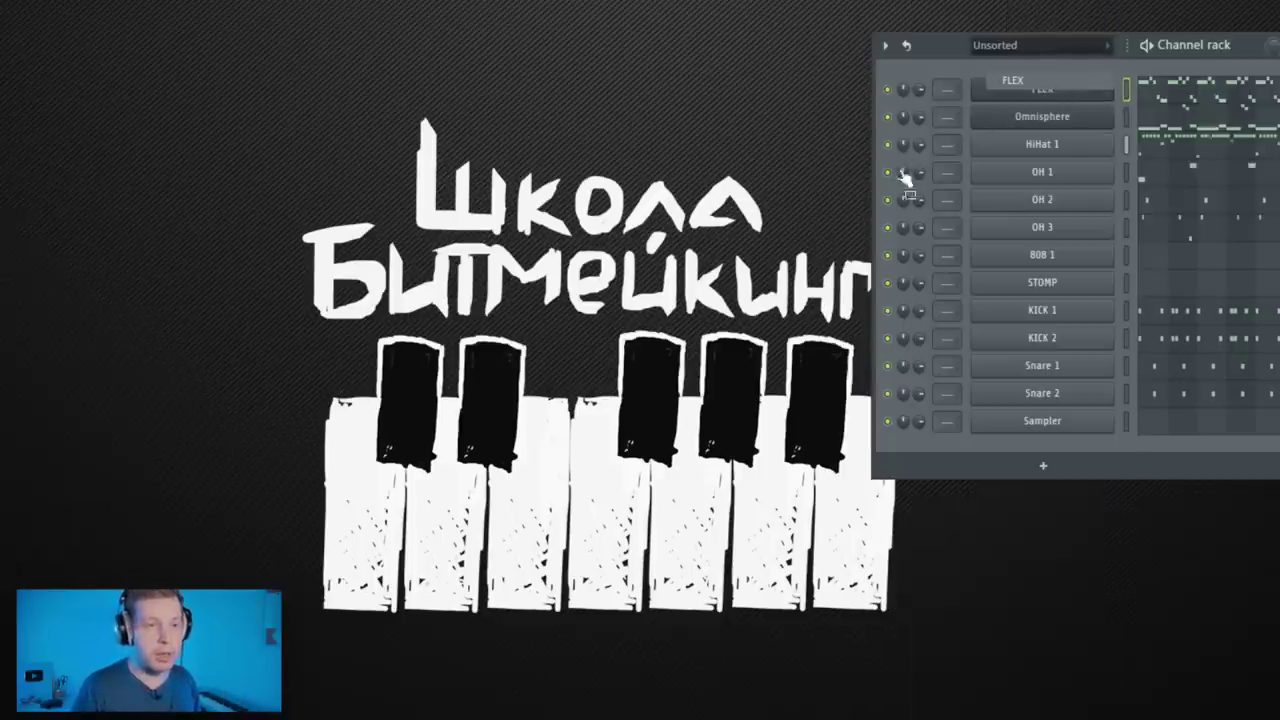
left_click_drag(415, 45, 793, 112)
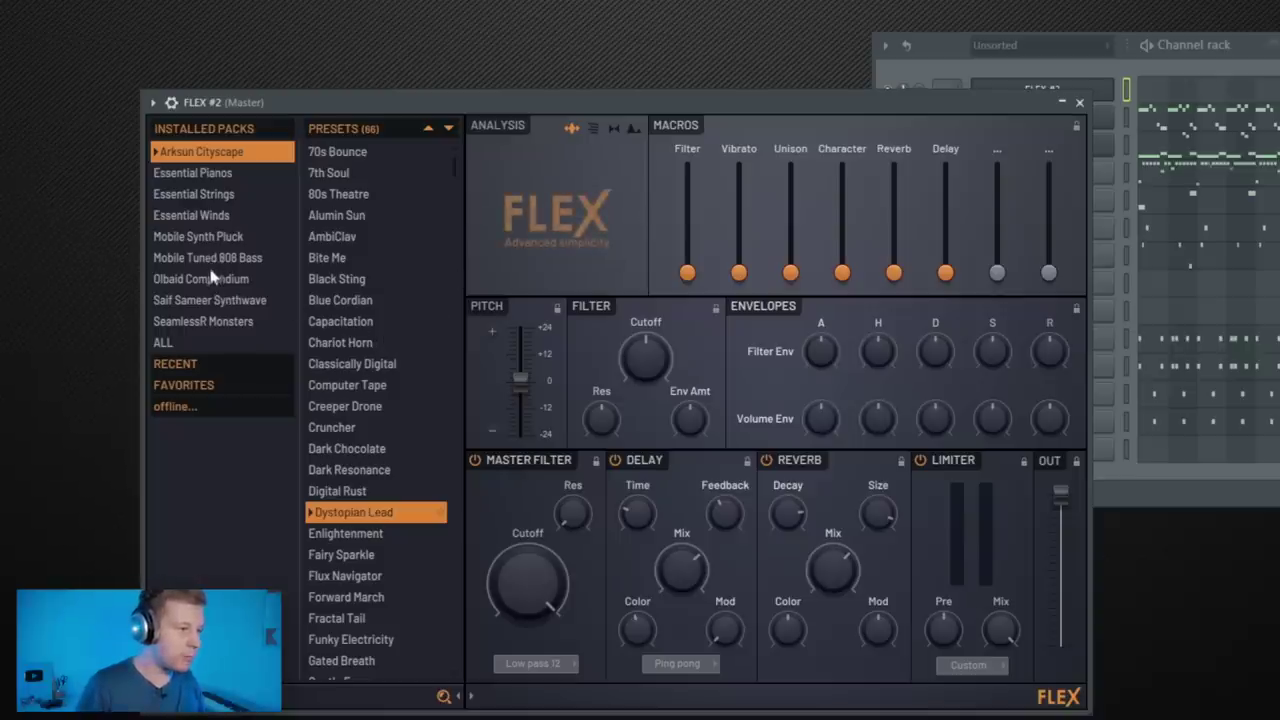
left_click(210, 300)
left_click_drag(654, 111, 682, 105)
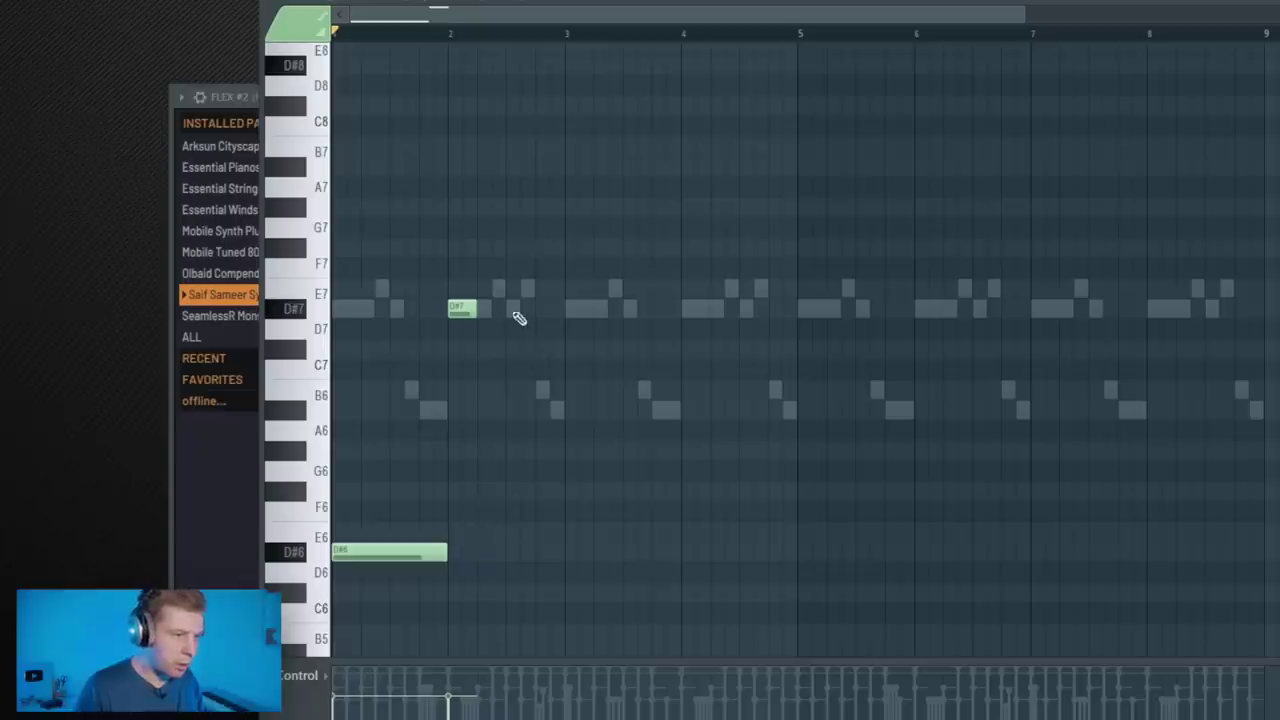
Extend the bar 2 D#7 note to three beats and continue the melody through bar 4 with D#6, E6, A#6 and B6 notes
key("space")
left_click_drag(477, 308, 534, 310)
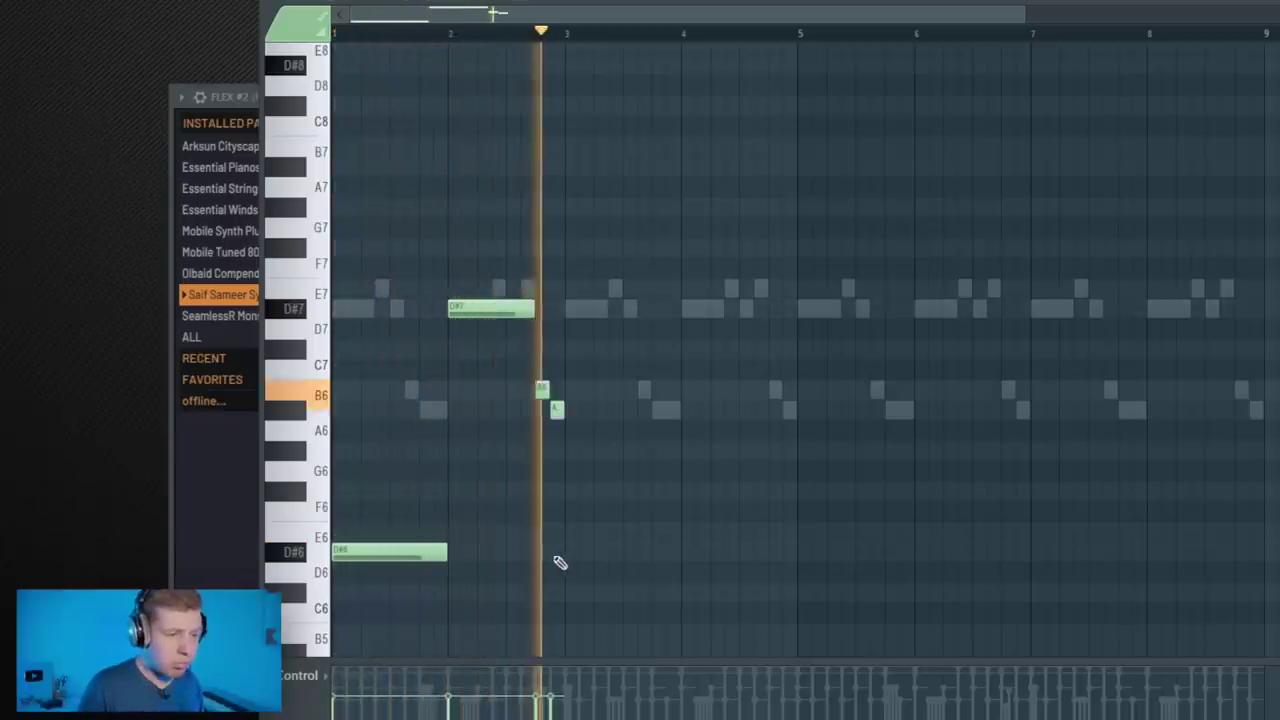
left_click(571, 555)
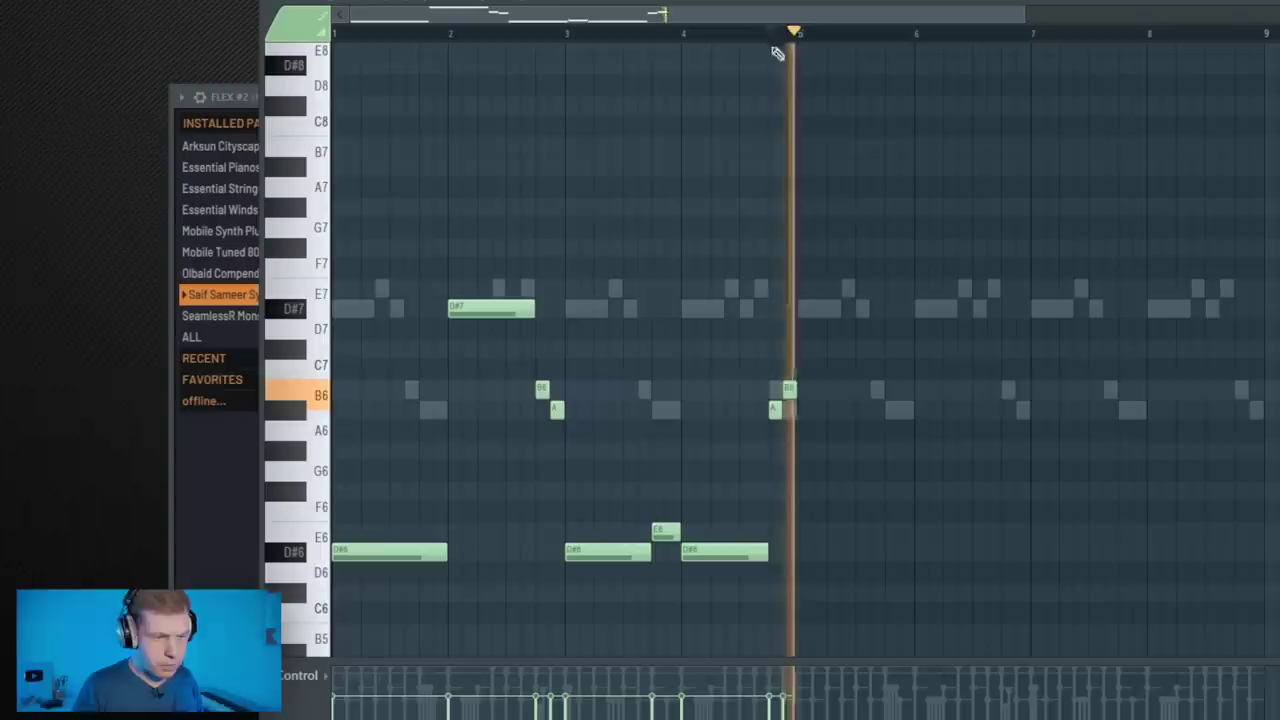
key("space")
Duplicate the four-bar phrase into bars 5 to 8, lengthen the notes slightly so they overlap, and play the result
left_click(857, 614, "ctrl")
key("ctrl+b")
left_click_drag(1215, 182, 334, 623)
left_click_drag(1233, 412, 1245, 412)
left_click_drag(1232, 555, 1236, 555)
key("space")
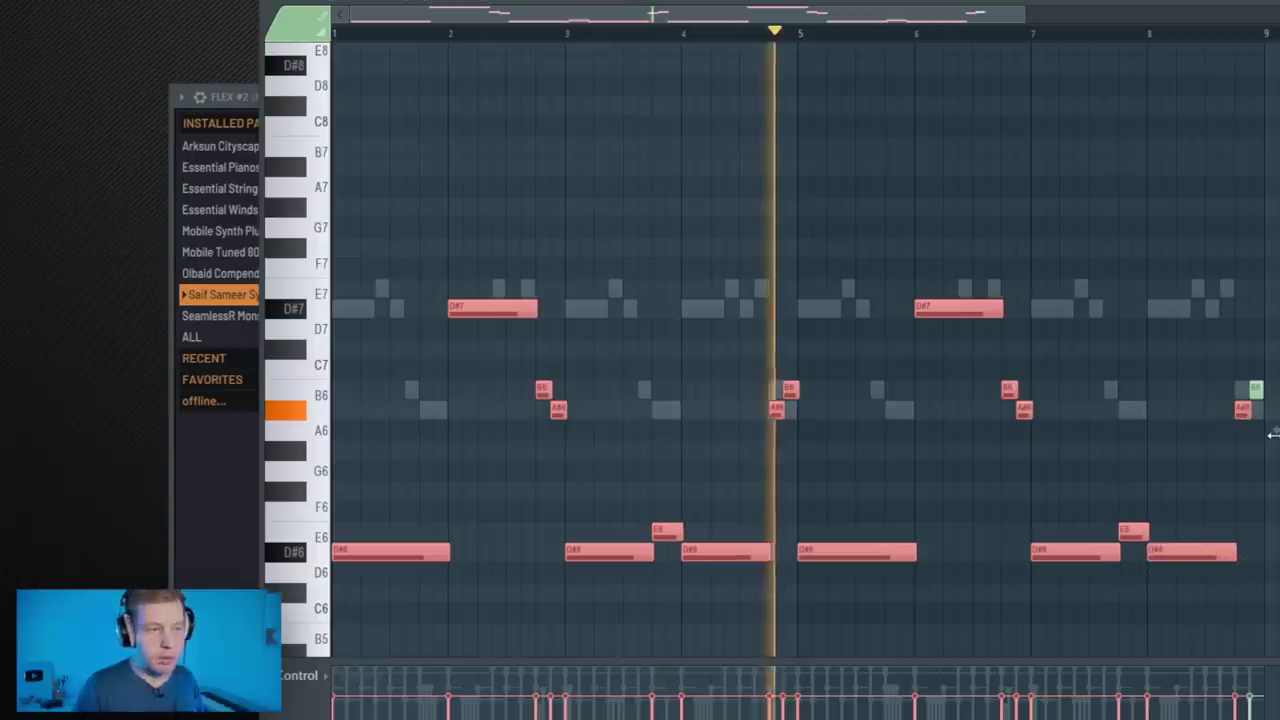
key("space")
Enable Mono and Porta in the polyphony settings of the FLEX #2 channel and toggle playback
key("F7")
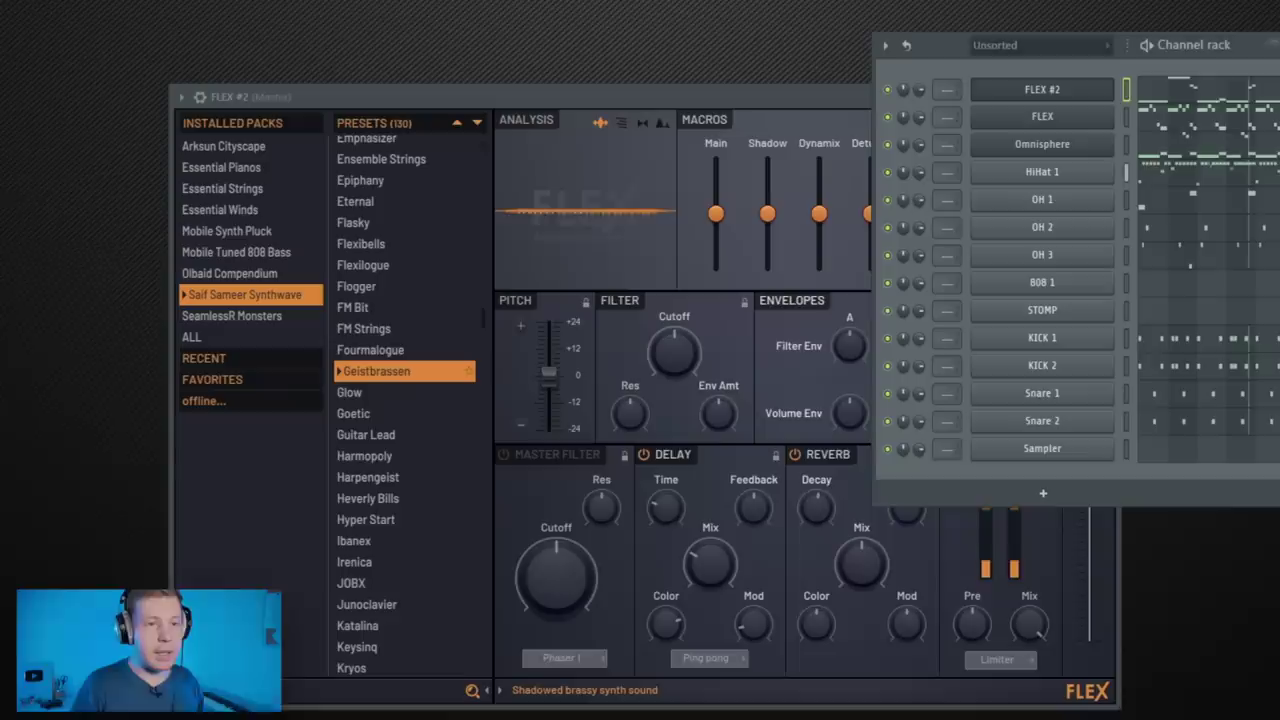
left_click(1073, 89)
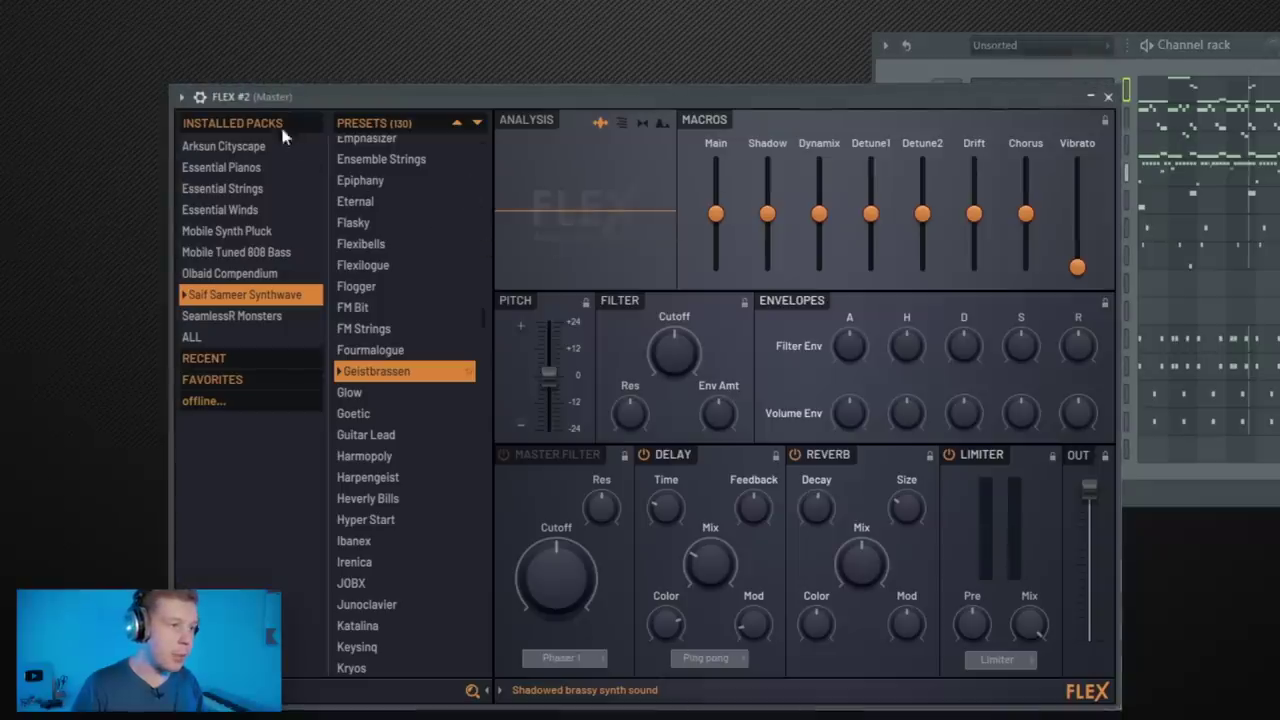
left_click(183, 96)
left_click(238, 130)
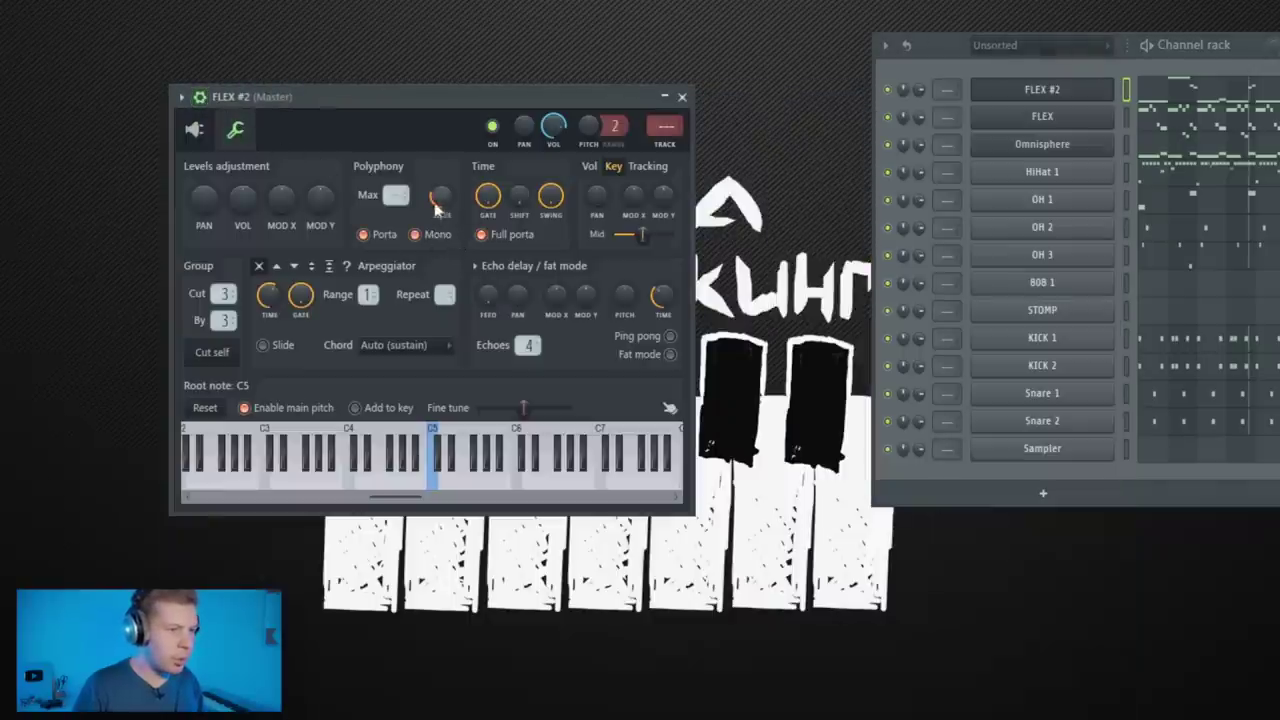
key("space")
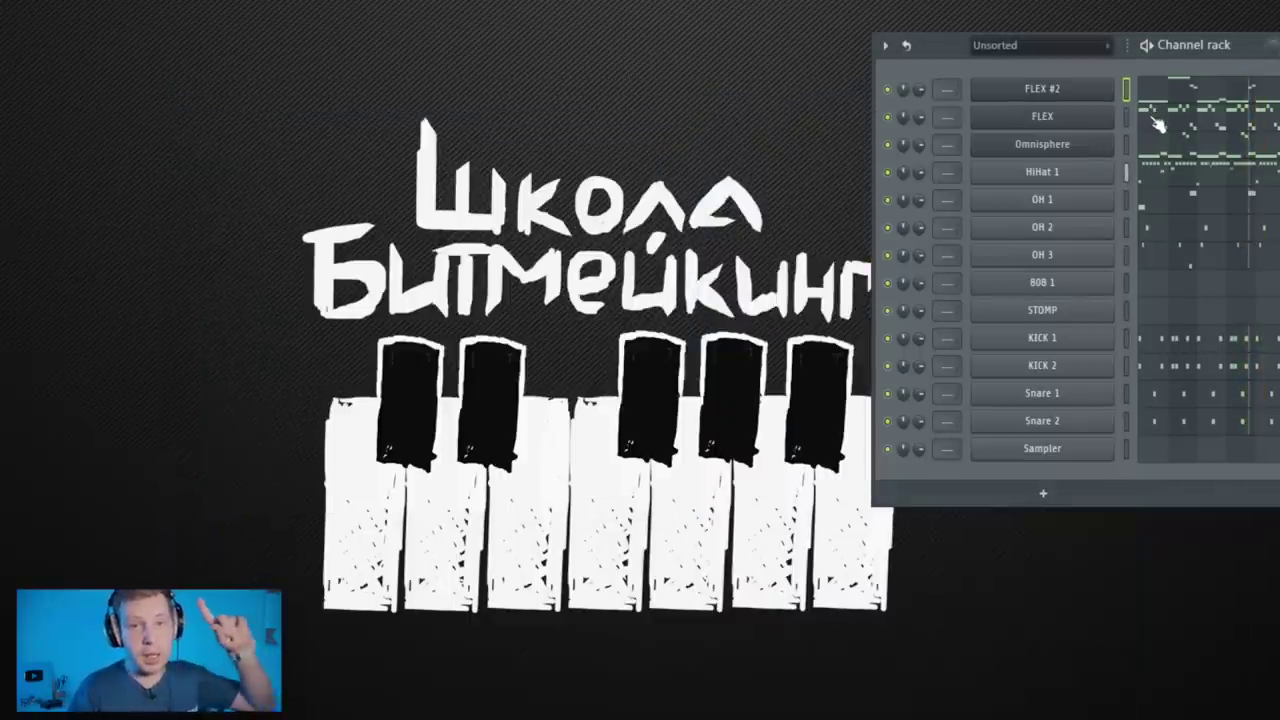
Select all fourteen channels in the rack and route them to consecutive mixer tracks starting from track 1
left_click(1127, 283)
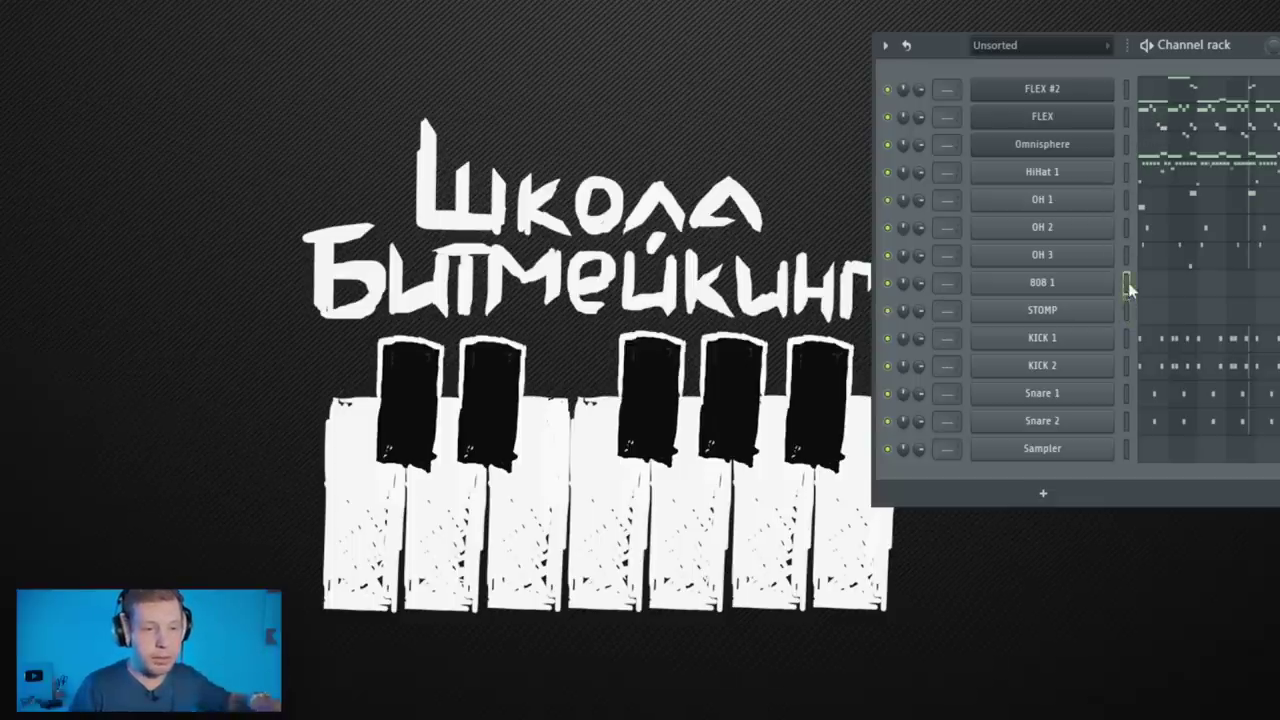
left_click_drag(1132, 103, 1132, 488)
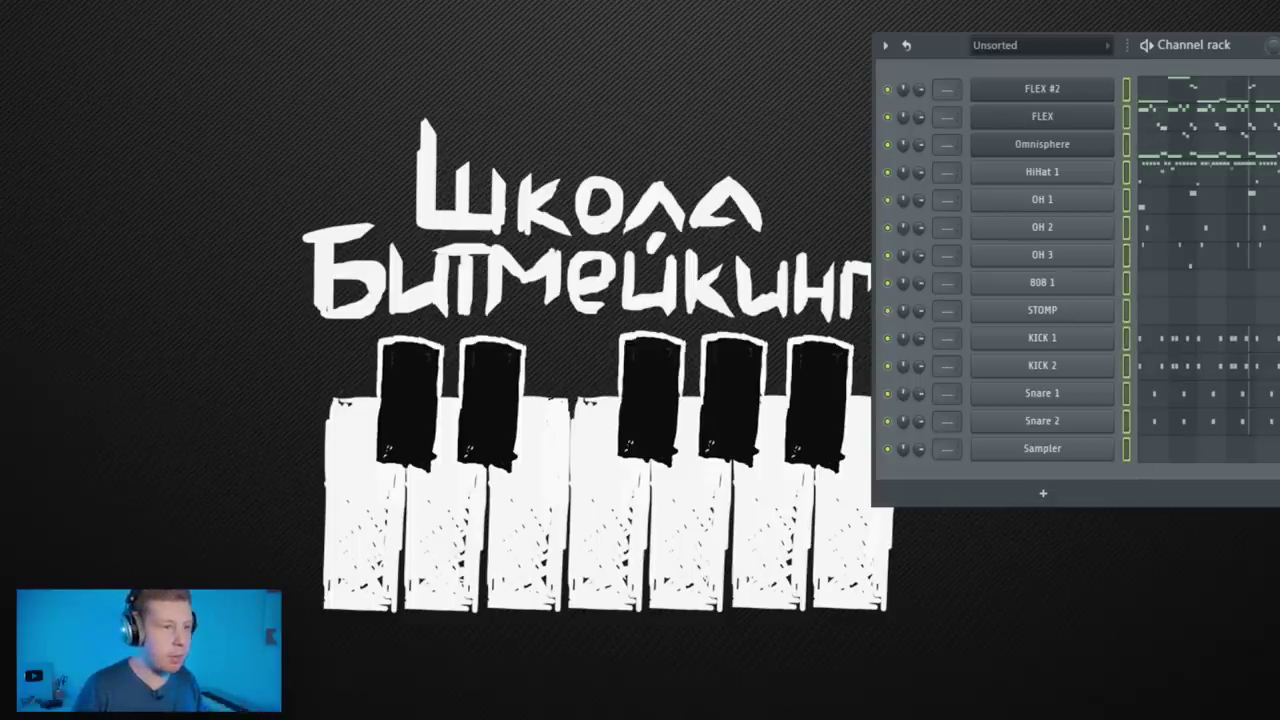
key("F9")
key("ctrl+shift+l")
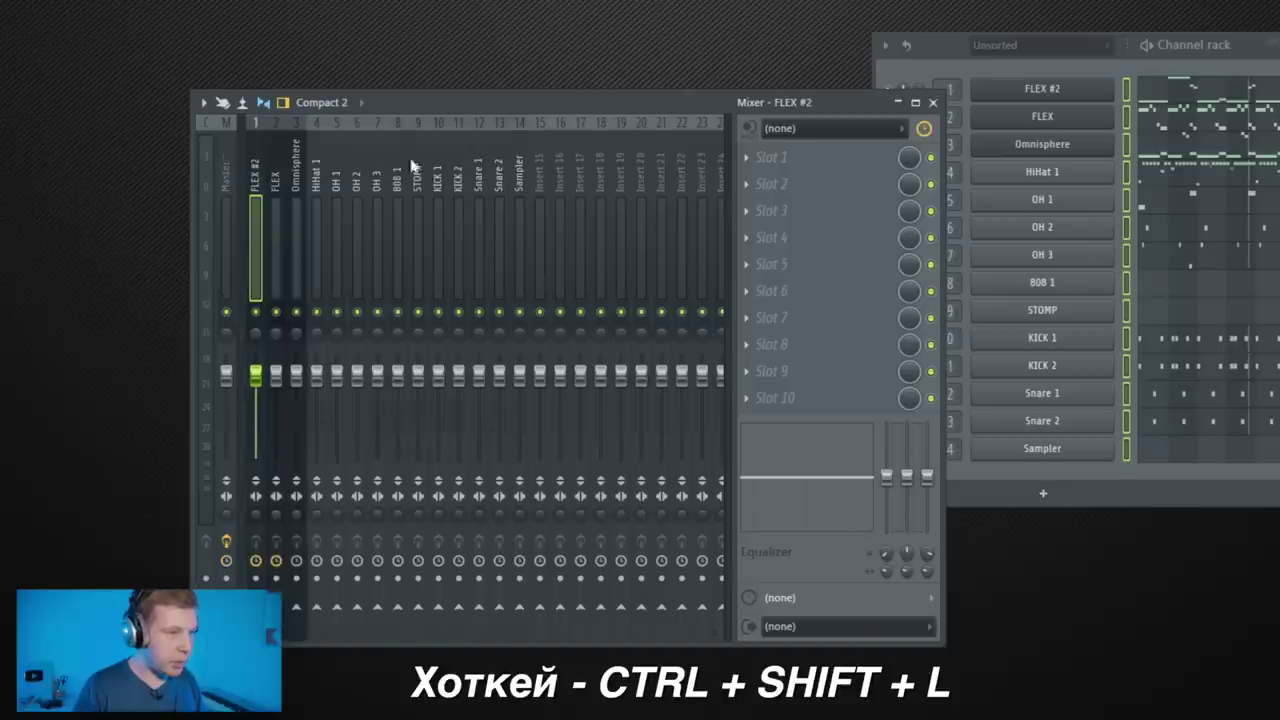
Boost the 808 1 sample and fade out its tail with the sampler's precomputed Boost and Out effects
left_click(1128, 310)
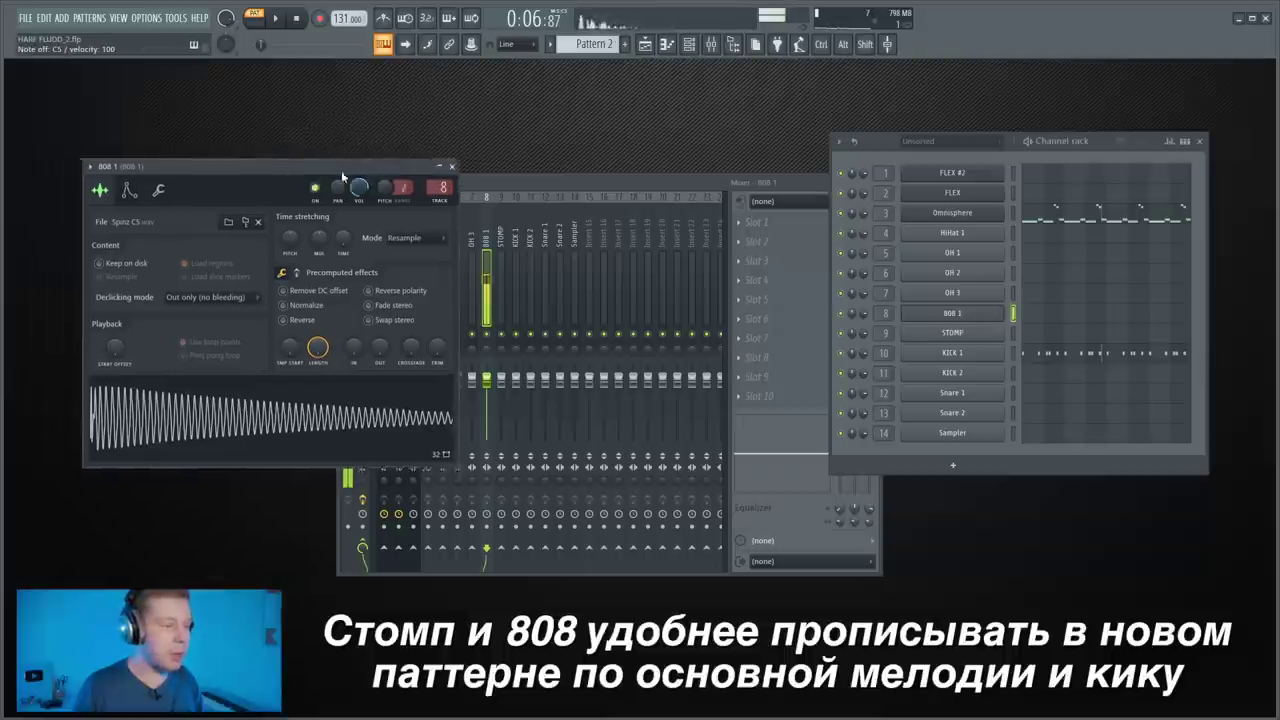
left_click_drag(341, 170, 629, 190)
left_click(551, 299)
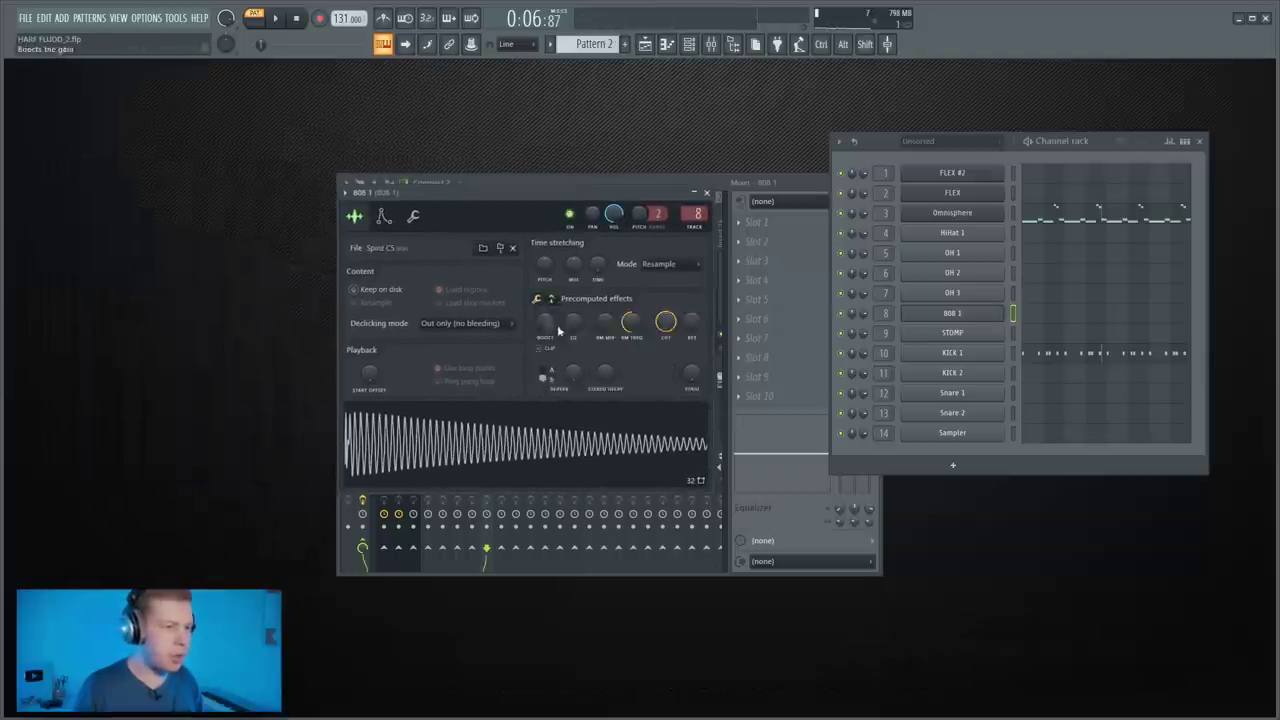
left_click_drag(546, 329, 546, 324)
left_click(810, 288)
left_click_drag(975, 418, 993, 421)
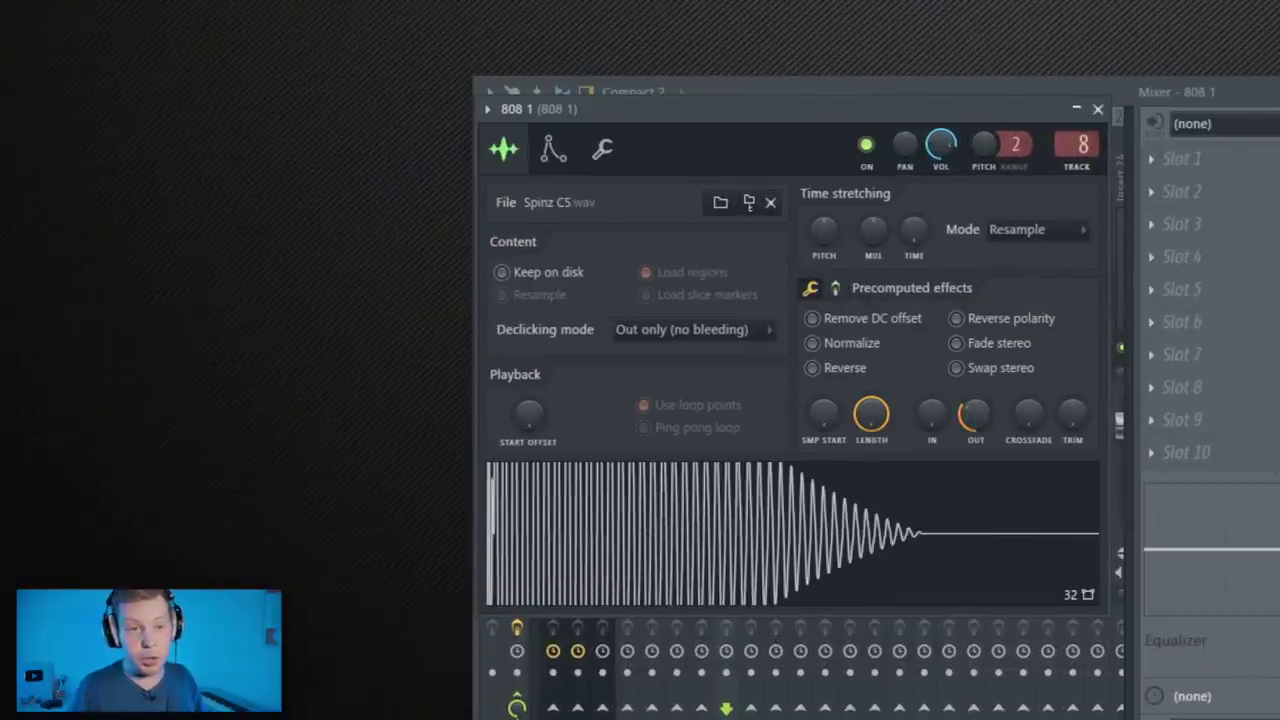
Place 808 1 notes in bars 1 to 4 following the kick rhythm and move them to D#5
key("F7")
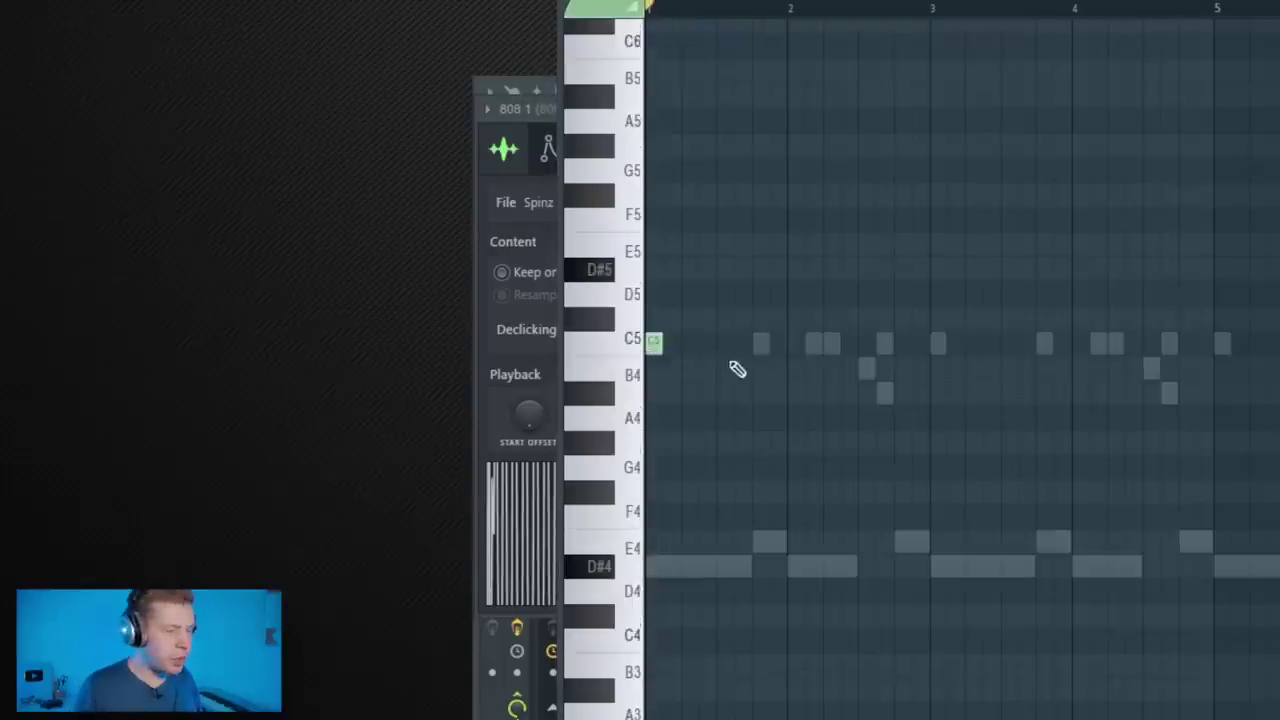
left_click_drag(768, 360, 787, 360)
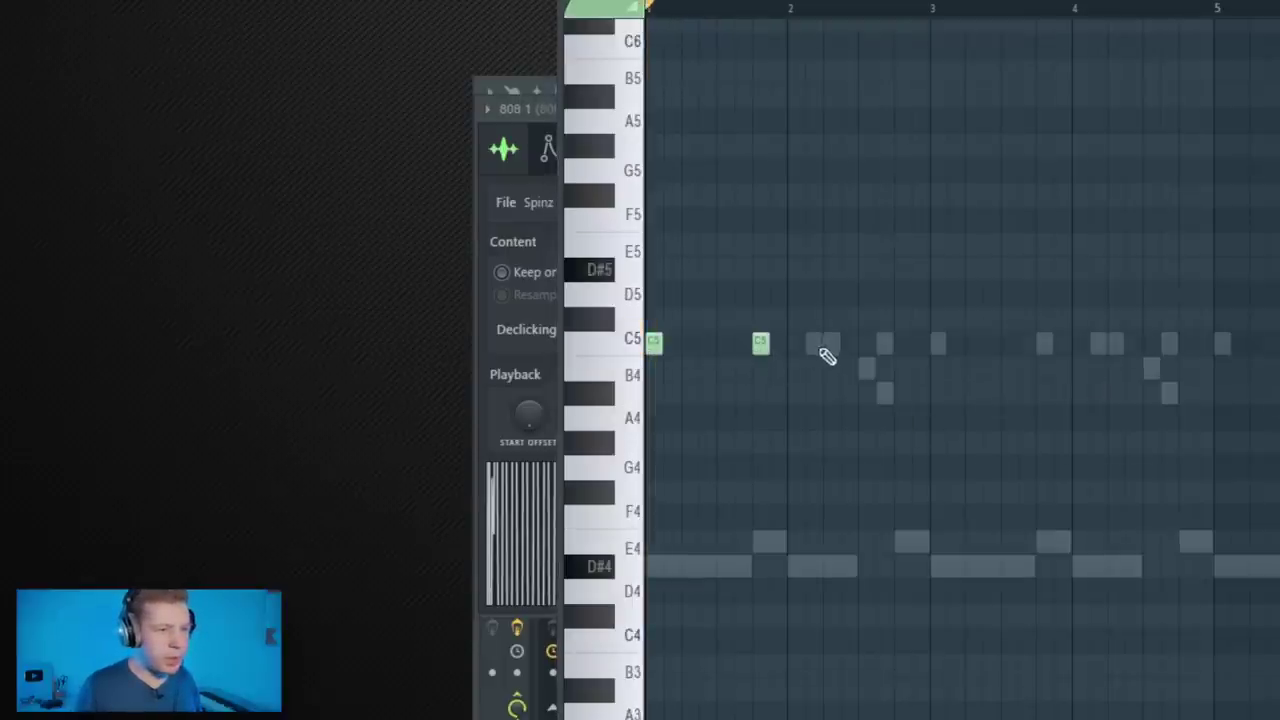
left_click(831, 345)
left_click_drag(909, 260, 790, 432)
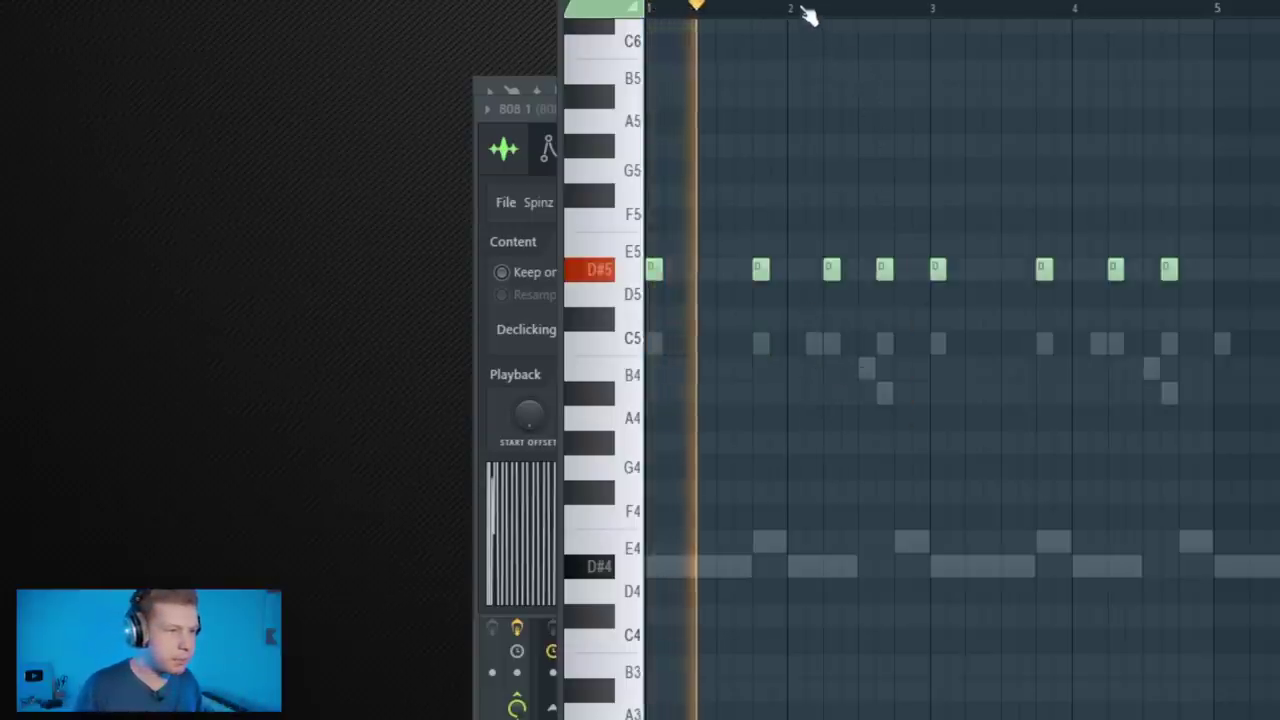
Raise the last 808 notes in bars 1, 2 and 4 to E5 and repeat the phrase through bars 5 to 8
left_click(810, 12)
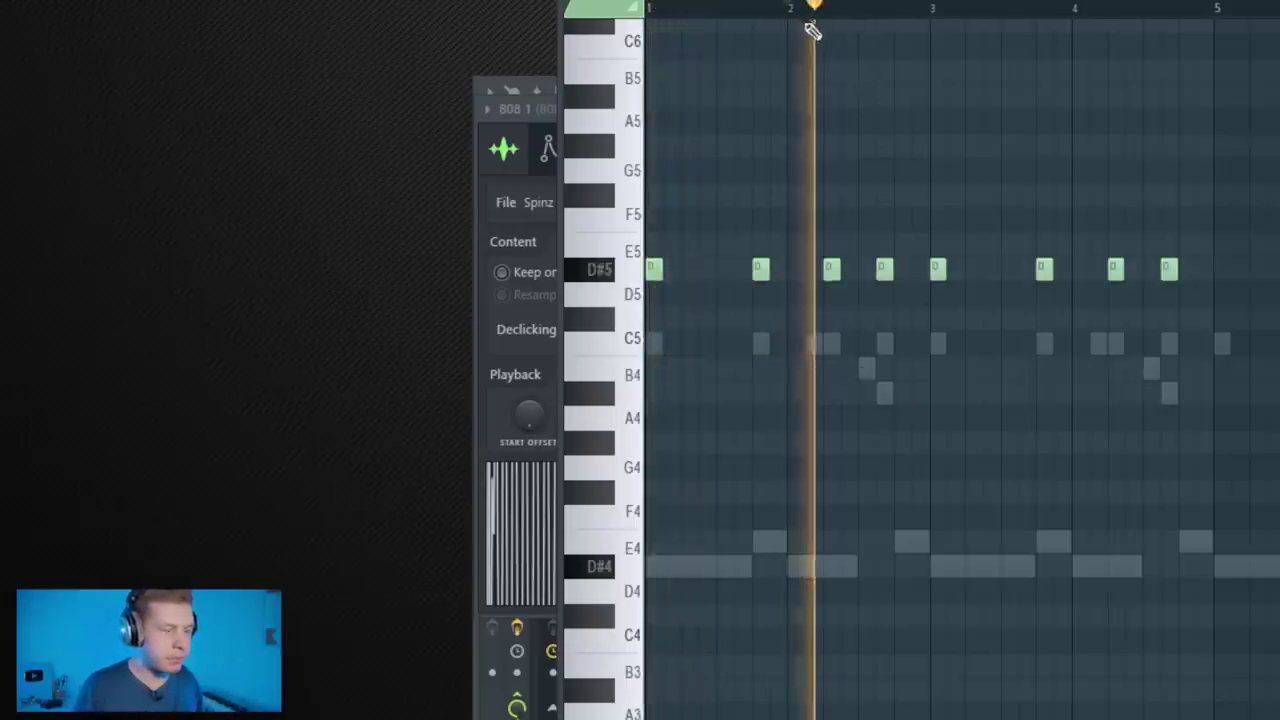
left_click_drag(616, 232, 616, 214)
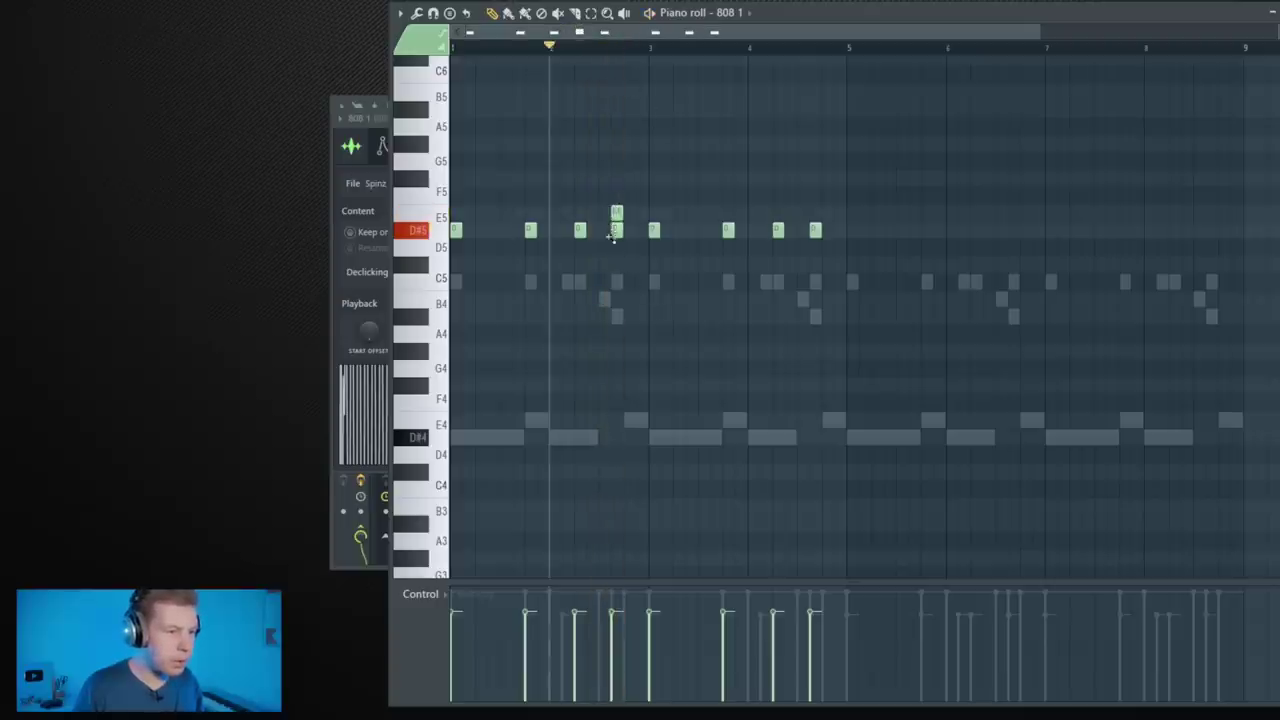
left_click_drag(530, 231, 530, 213)
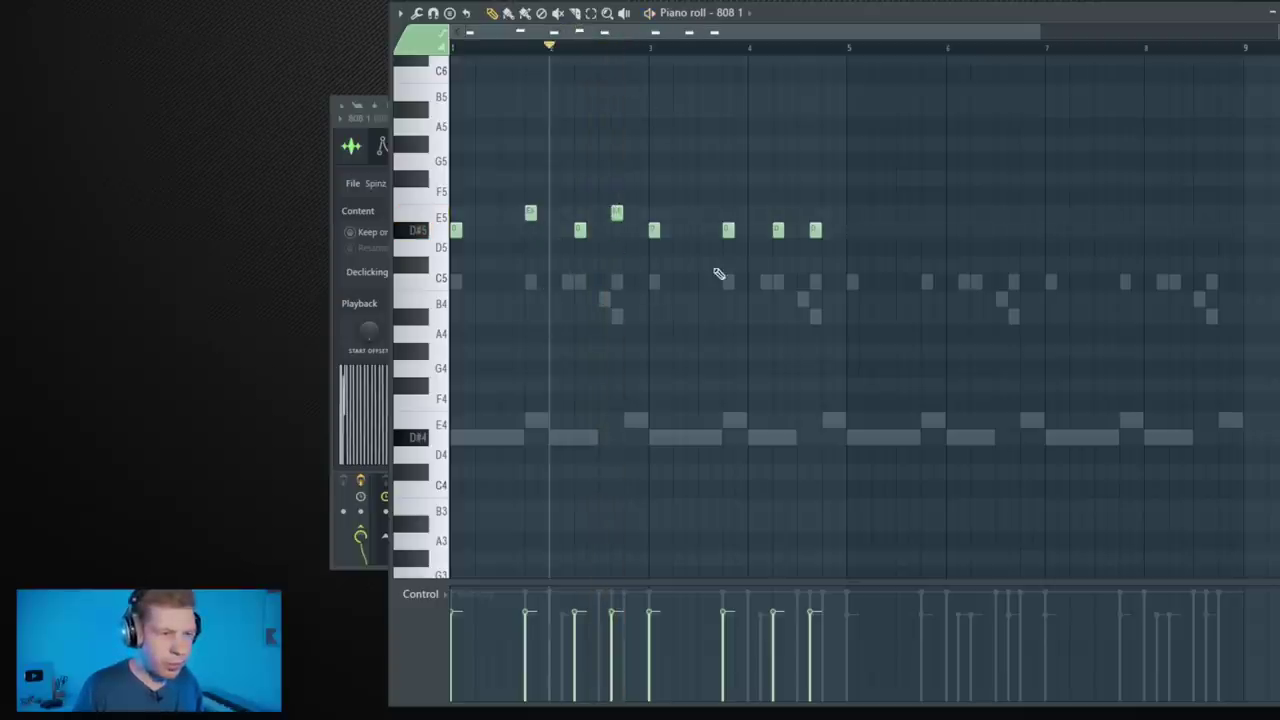
left_click_drag(815, 230, 814, 227)
left_click_drag(814, 227, 815, 213)
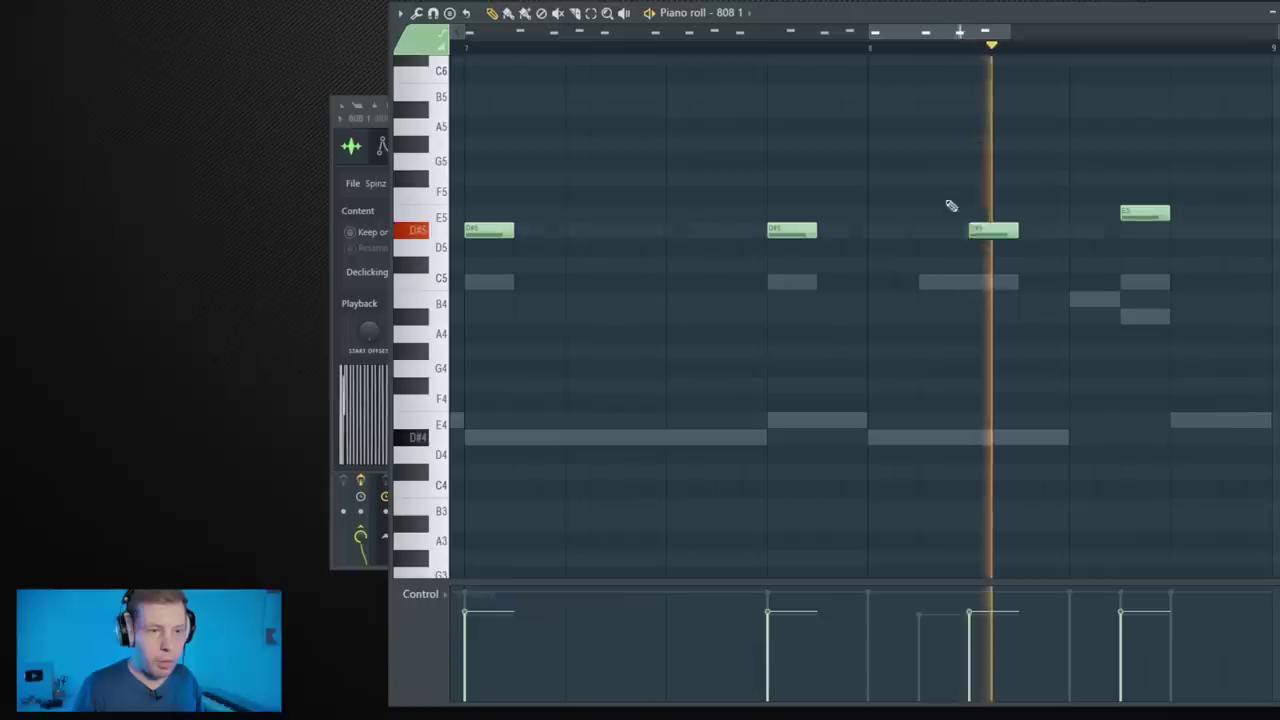
Vary the 808 ending in bar 8 with three consecutive D#5 notes followed by B5, A#5 and E5
key("space")
left_click_drag(954, 231, 934, 233)
left_click(1043, 230)
left_click_drag(1200, 257, 1073, 352)
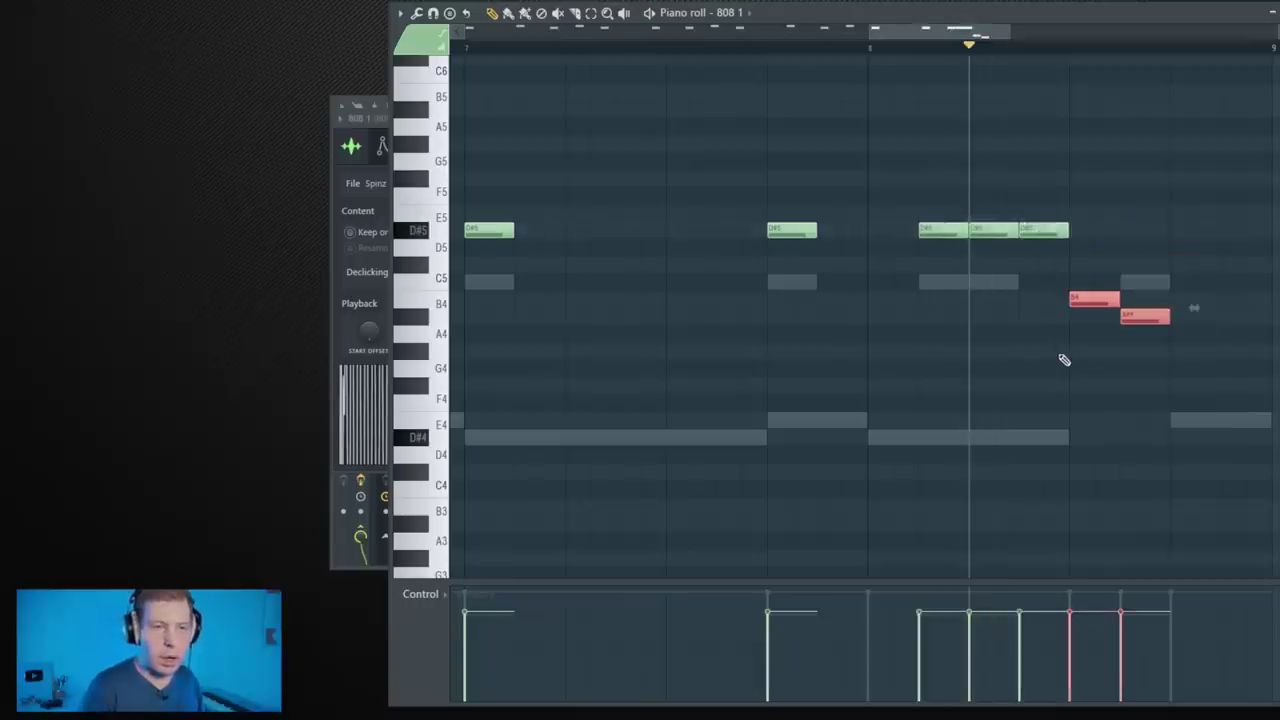
key("ctrl+Up")
key("space")
key("space")
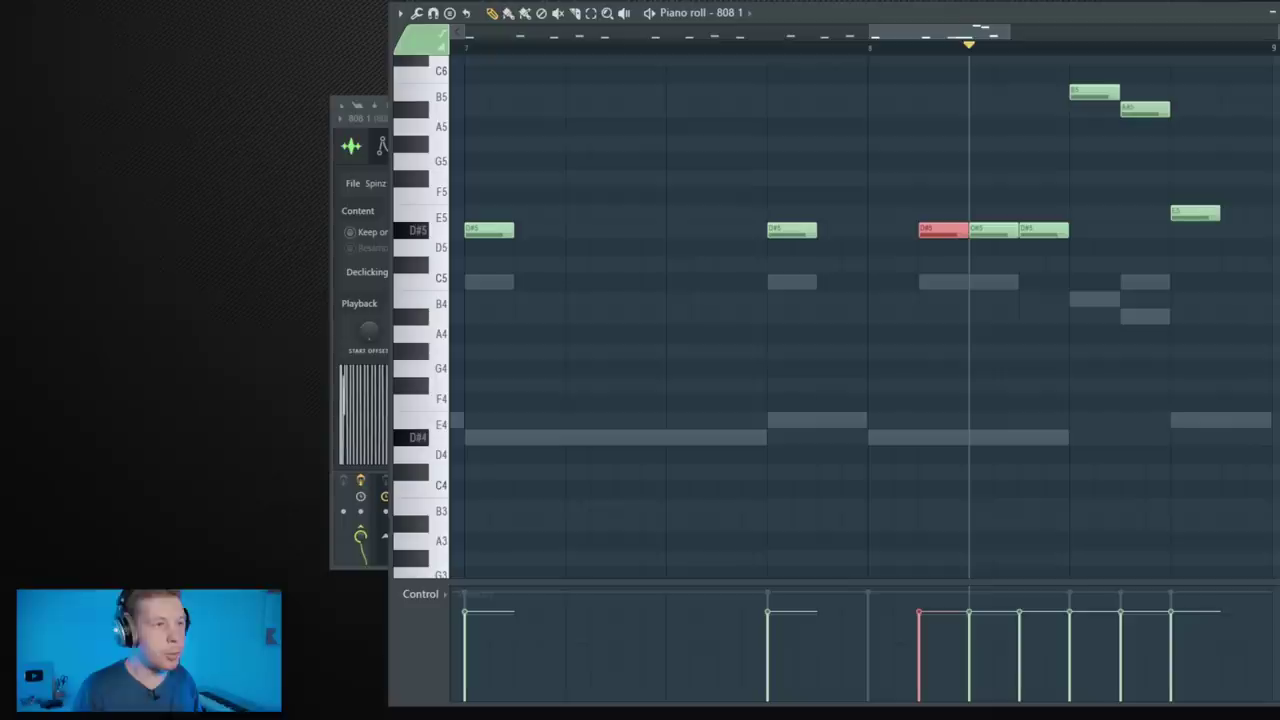
Chop the first D#5 note of bar 8 into four short notes and play the bar from its start
left_click(543, 2)
left_click(547, 58)
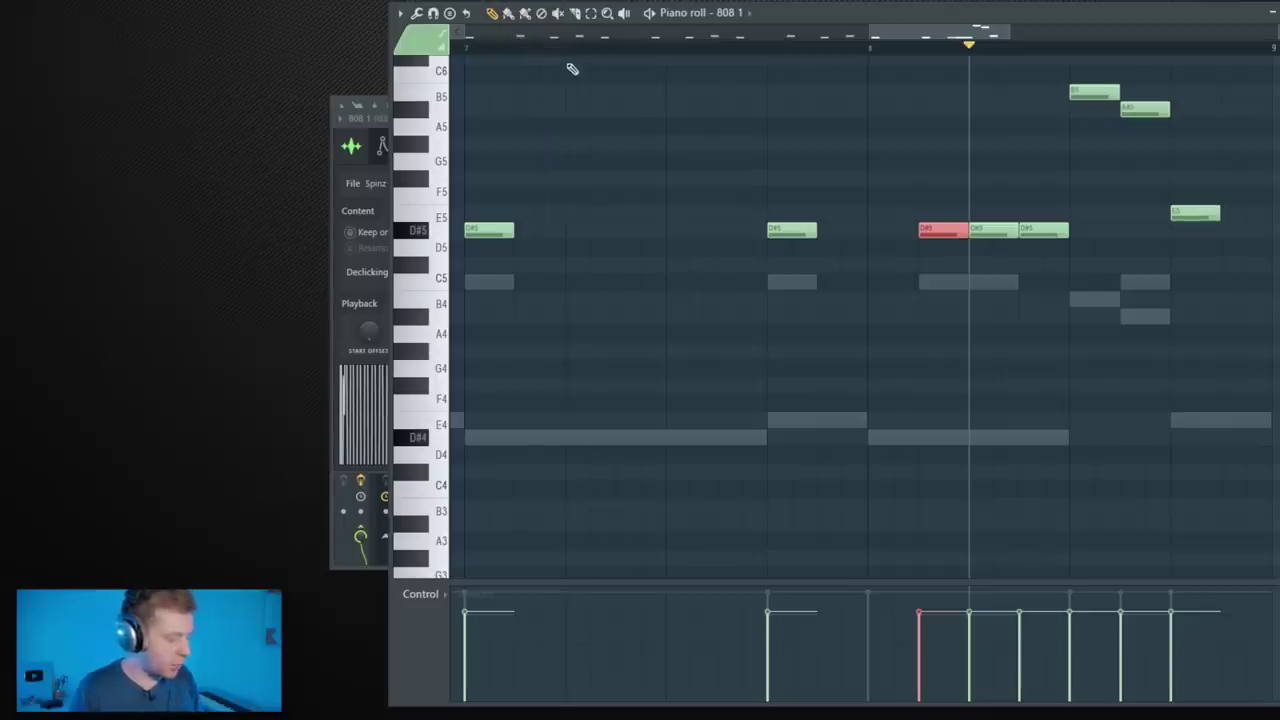
key("alt+u")
left_click(872, 47)
key("space")
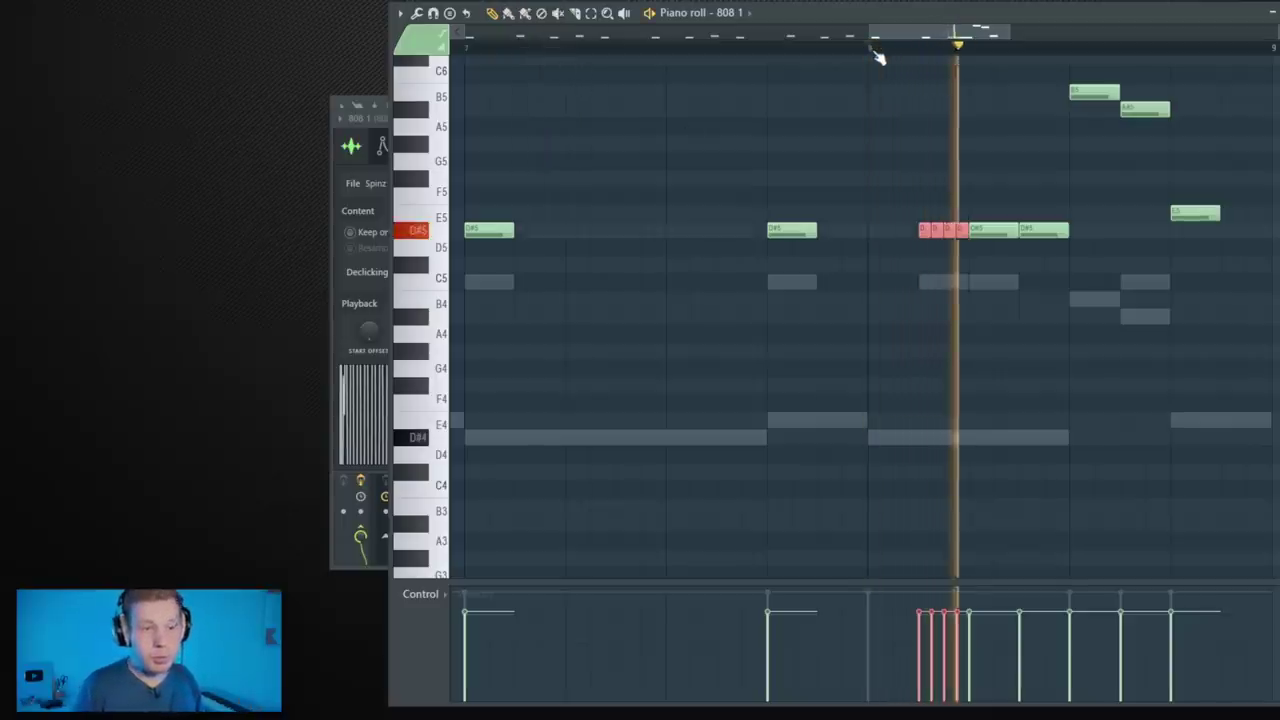
key("space")
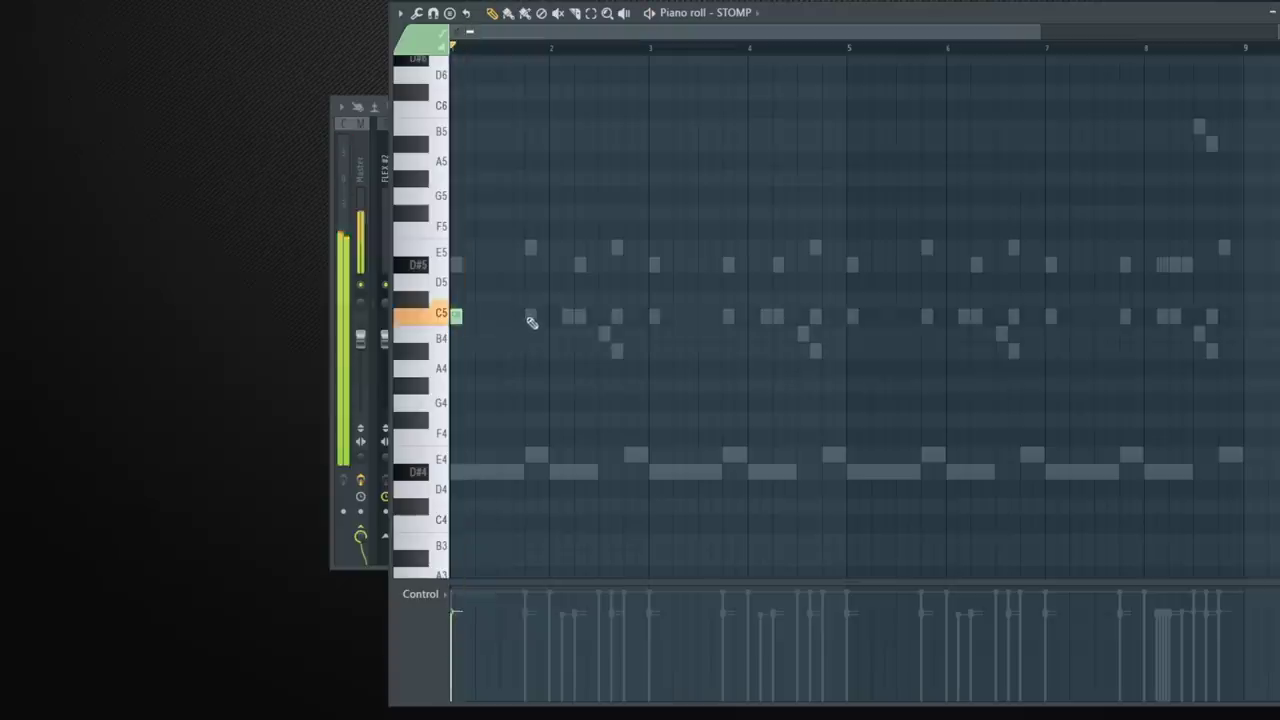
Fill eight bars of the STOMP channel with C5 hits following the 808 rhythm and close the piano roll
left_click(531, 318)
left_click(580, 318)
left_click(617, 318)
left_click(654, 318)
left_click(728, 318)
left_click(778, 318)
left_click(816, 318)
key("ctrl+a")
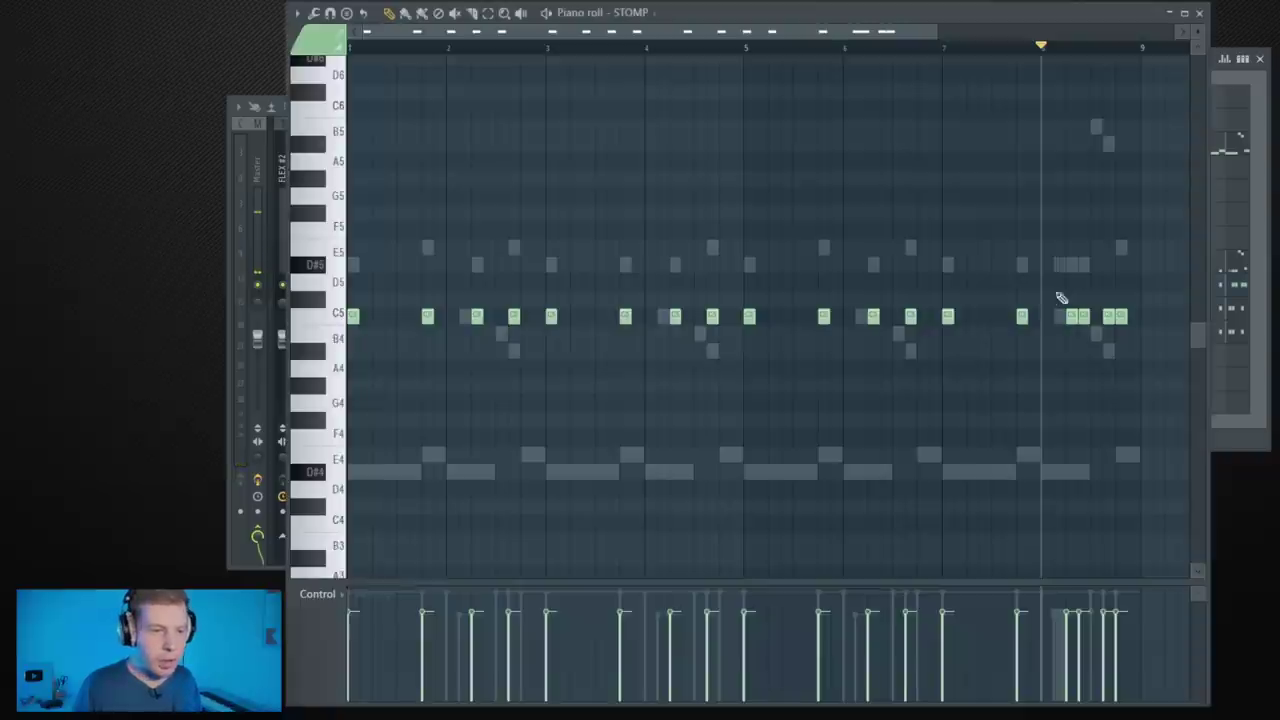
scroll(1063, 294, "down", 4)
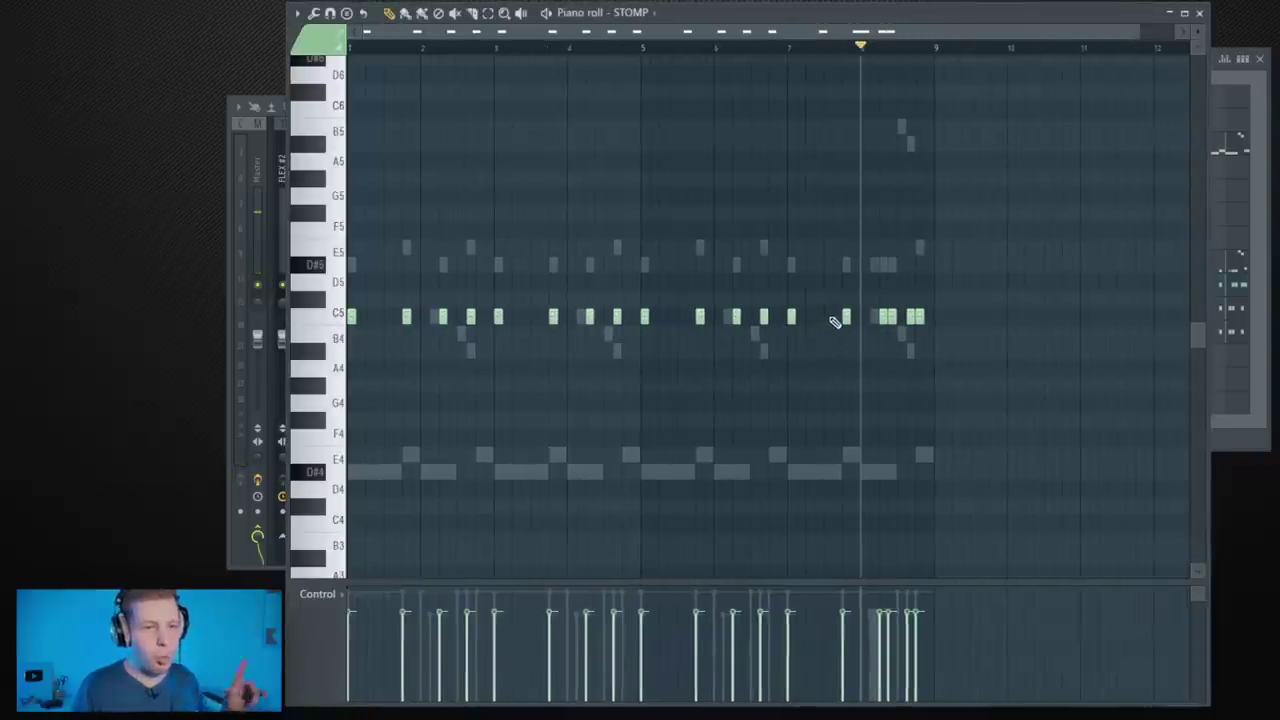
scroll(920, 354, "up", 5)
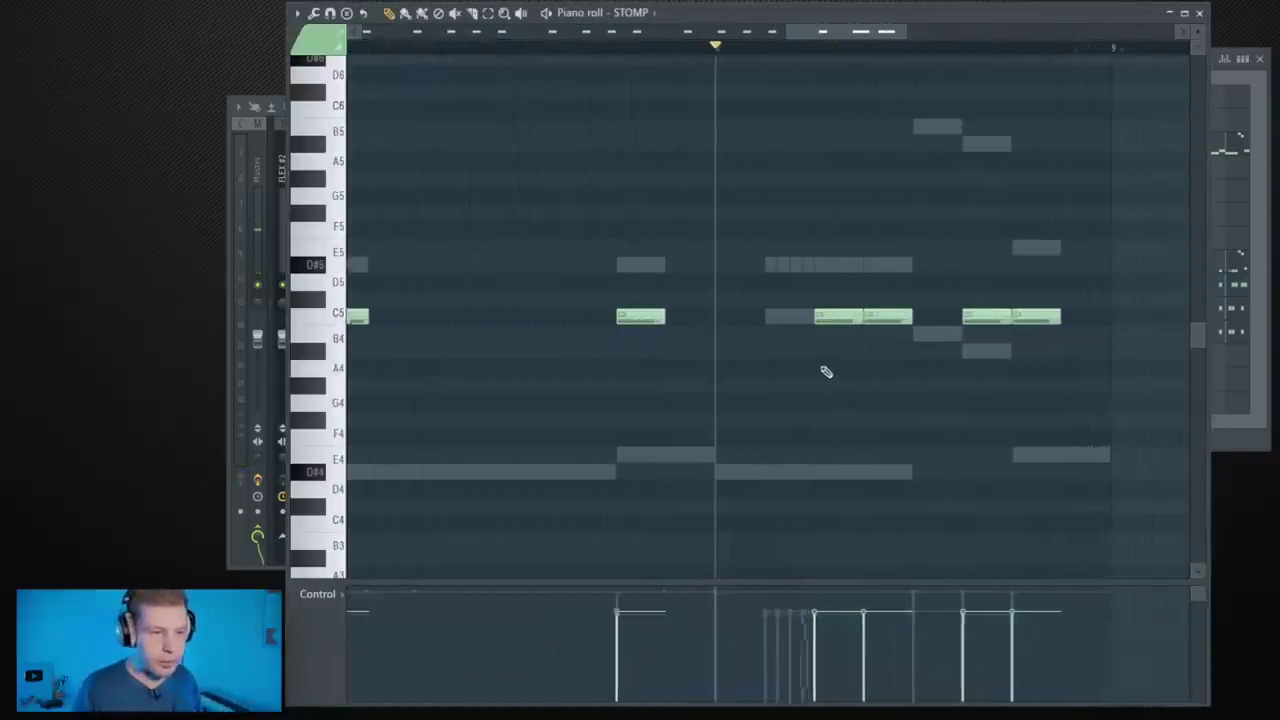
right_click(786, 318)
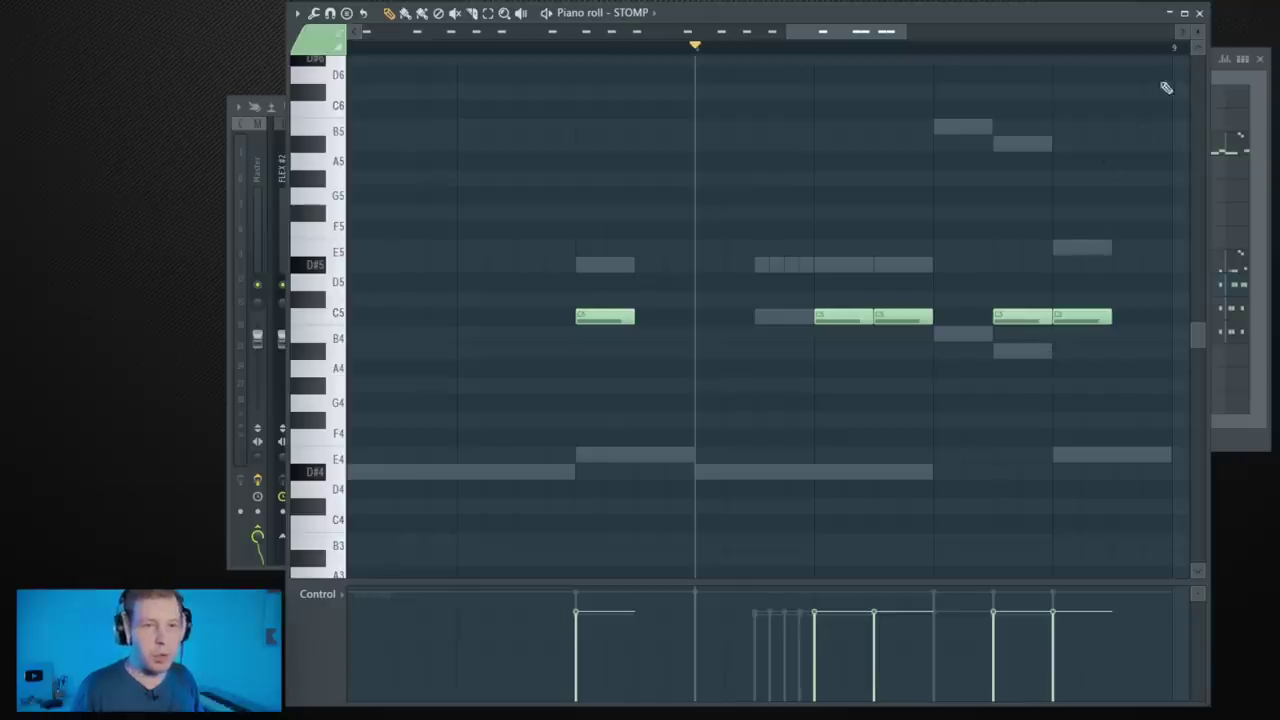
left_click(1199, 14)
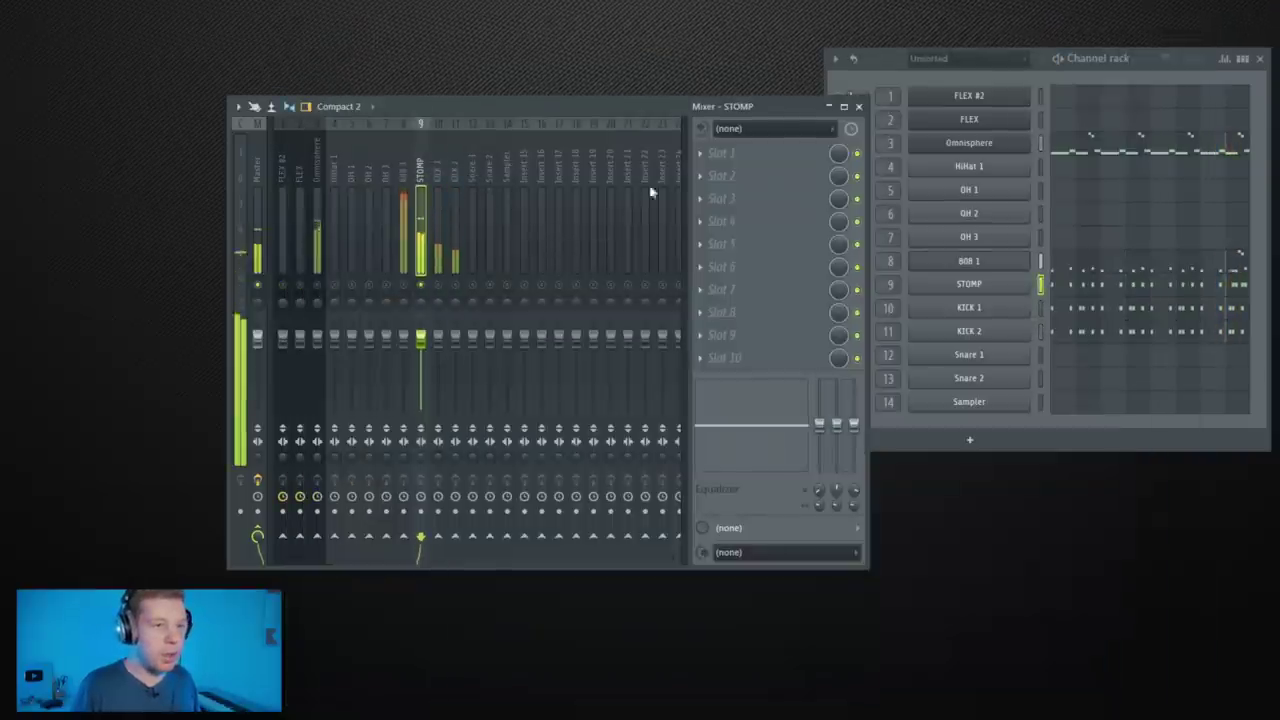
Load Fruity Stereo Shaper in the first effect slot of the STOMP mixer track with the Stereoize 2 preset
left_click(713, 153)
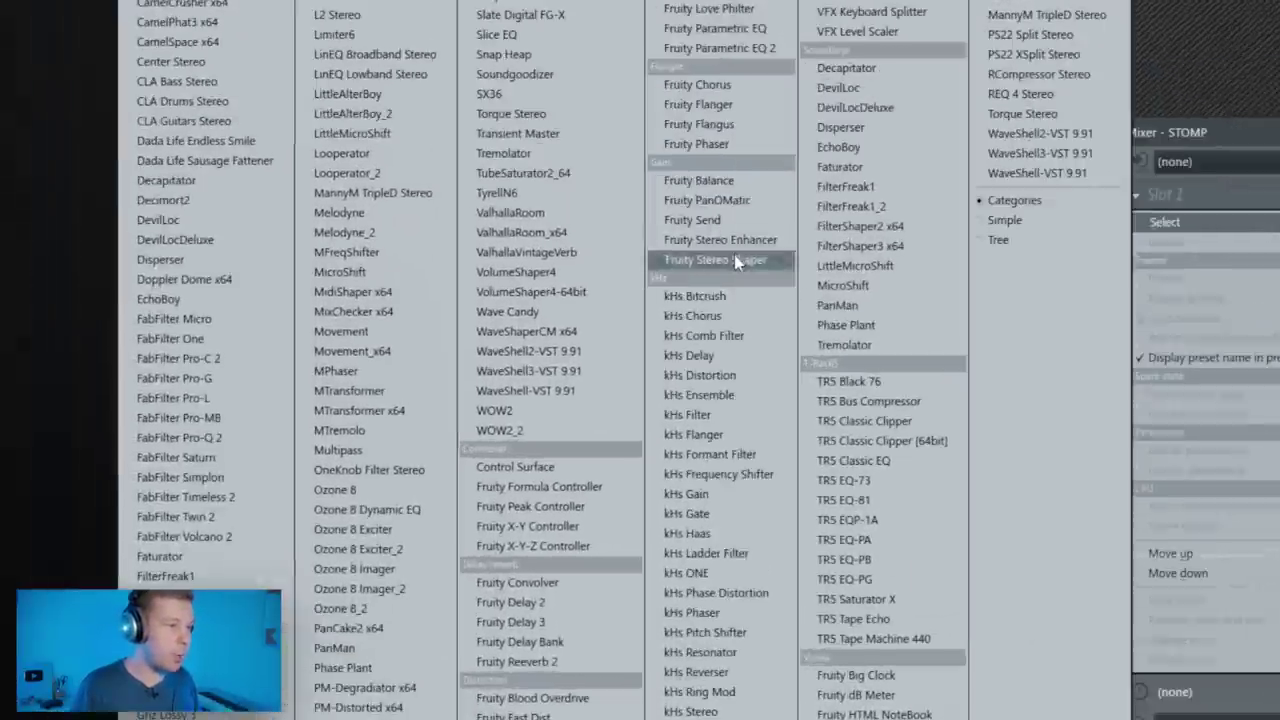
left_click(734, 258)
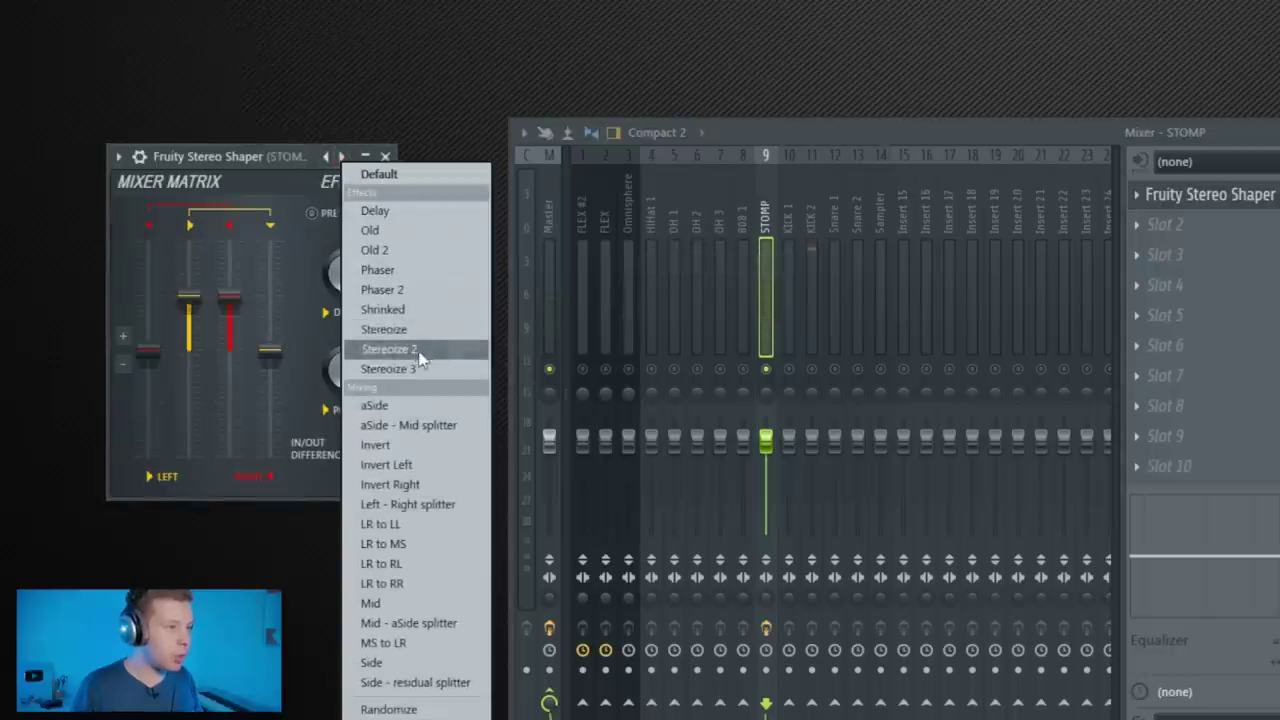
left_click(423, 349)
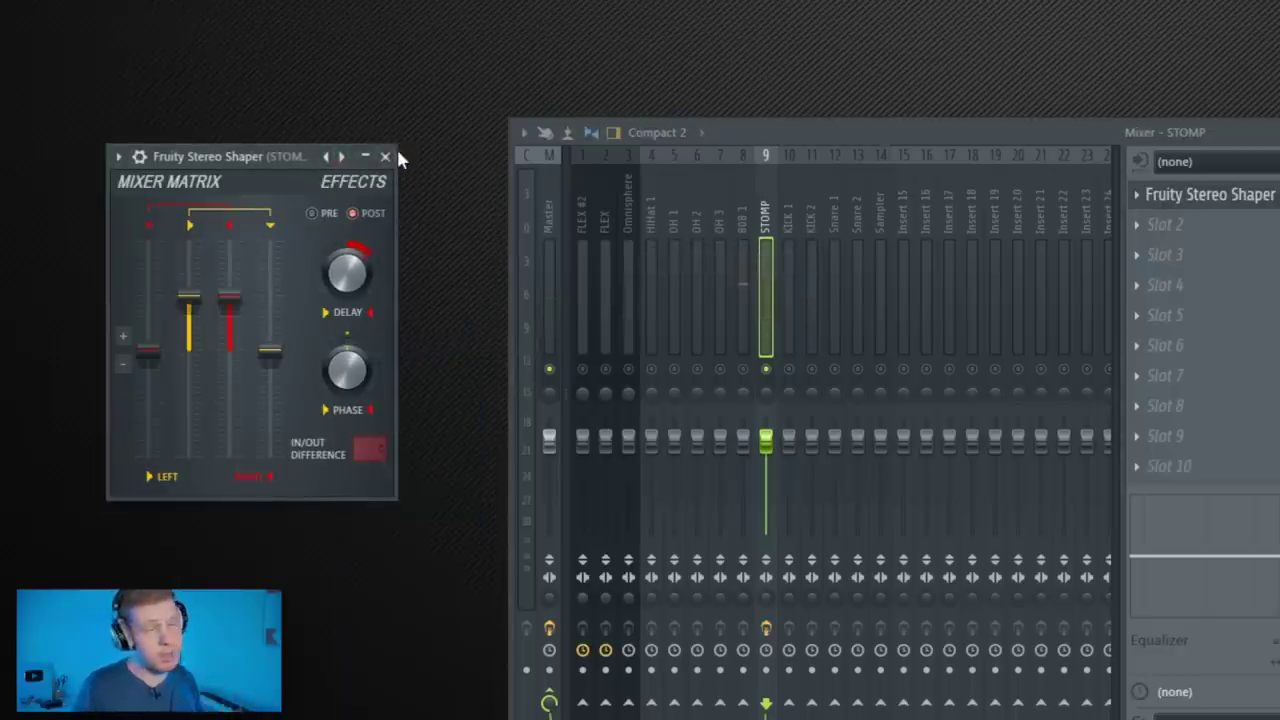
Add Fruity Parametric EQ 2 to the STOMP track with the 30Hz + 18kHz cut preset and close its window
left_click(1160, 245)
left_click(690, 46)
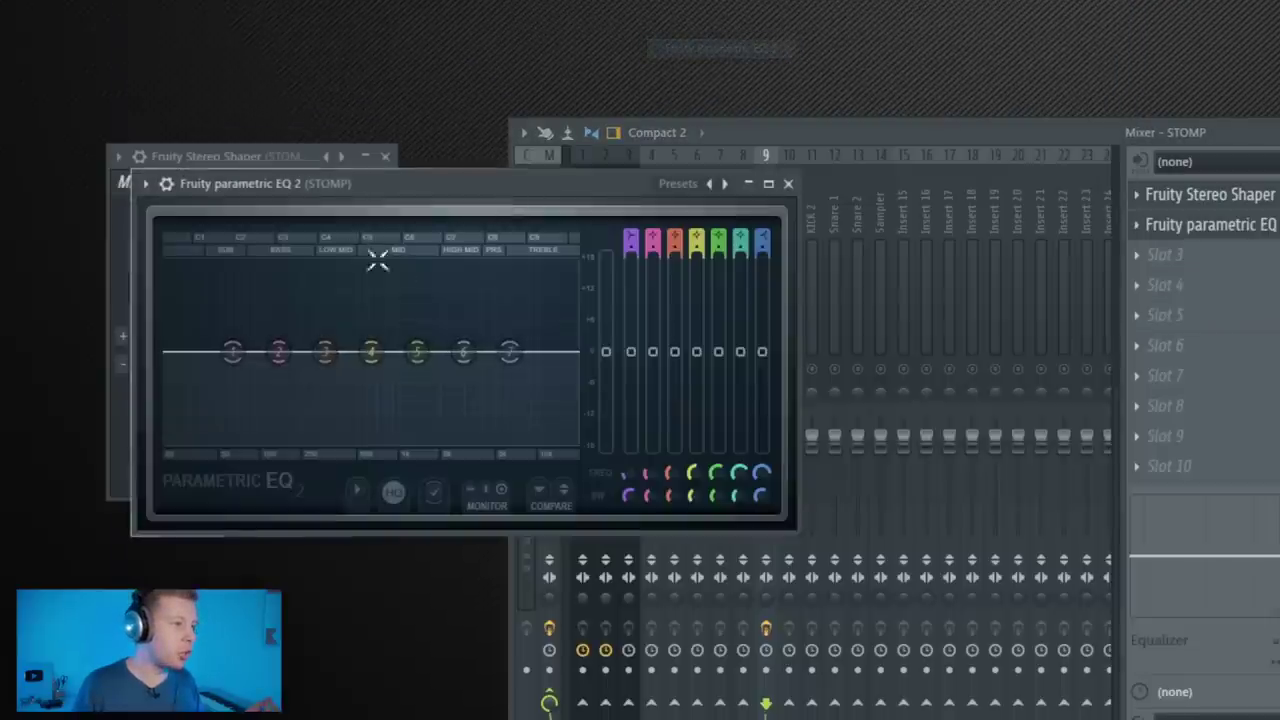
left_click(727, 189)
left_click(790, 348)
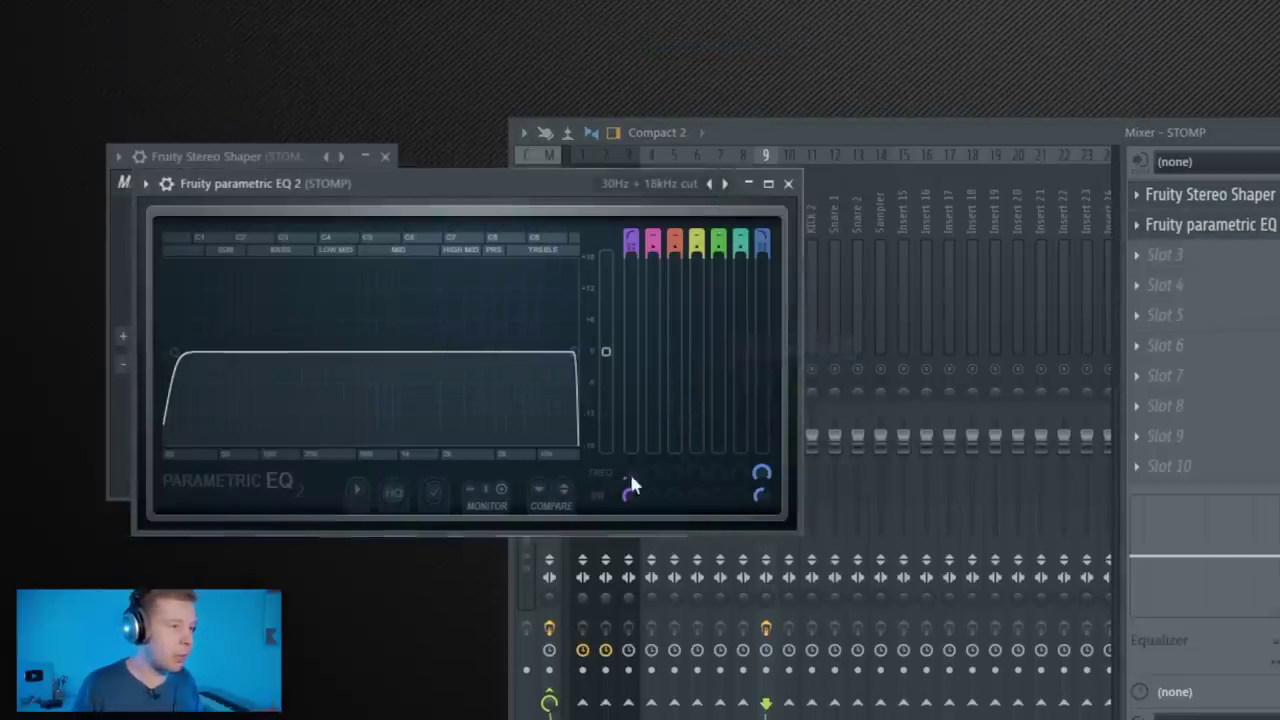
left_click(788, 184)
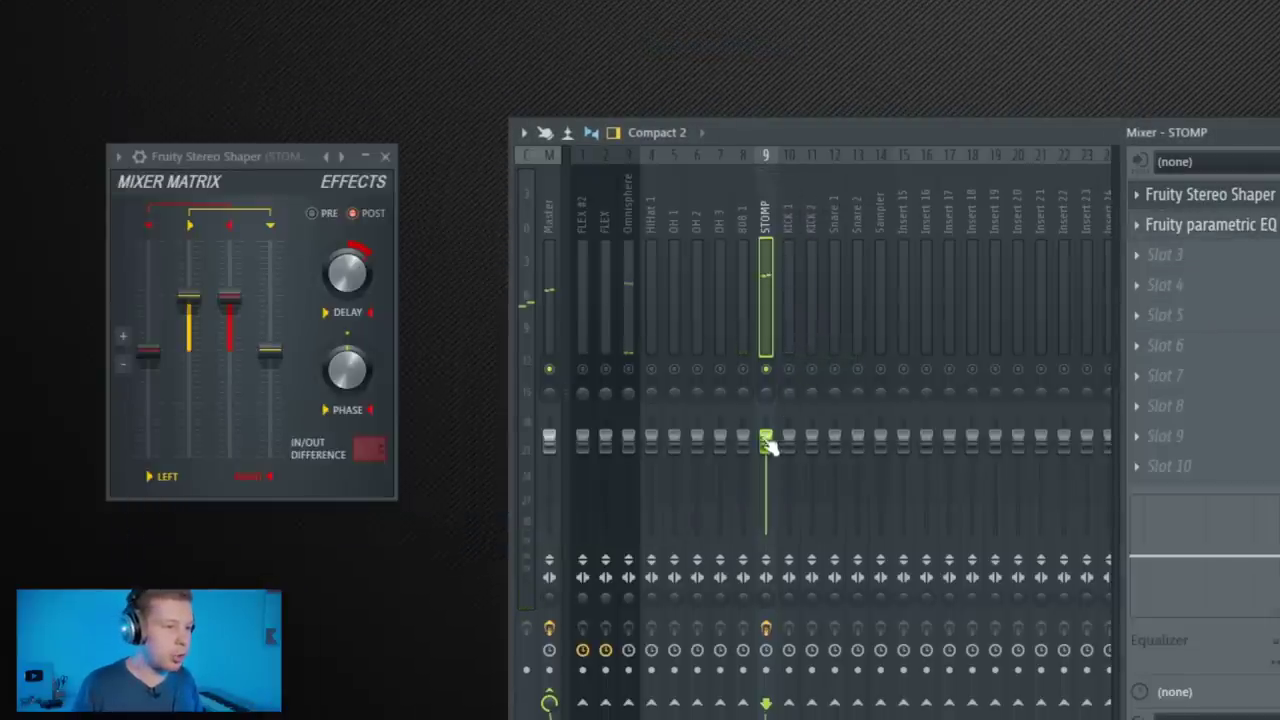
Raise the STOMP mixer level and lower the 808 1 level slightly
left_click_drag(768, 447, 770, 428)
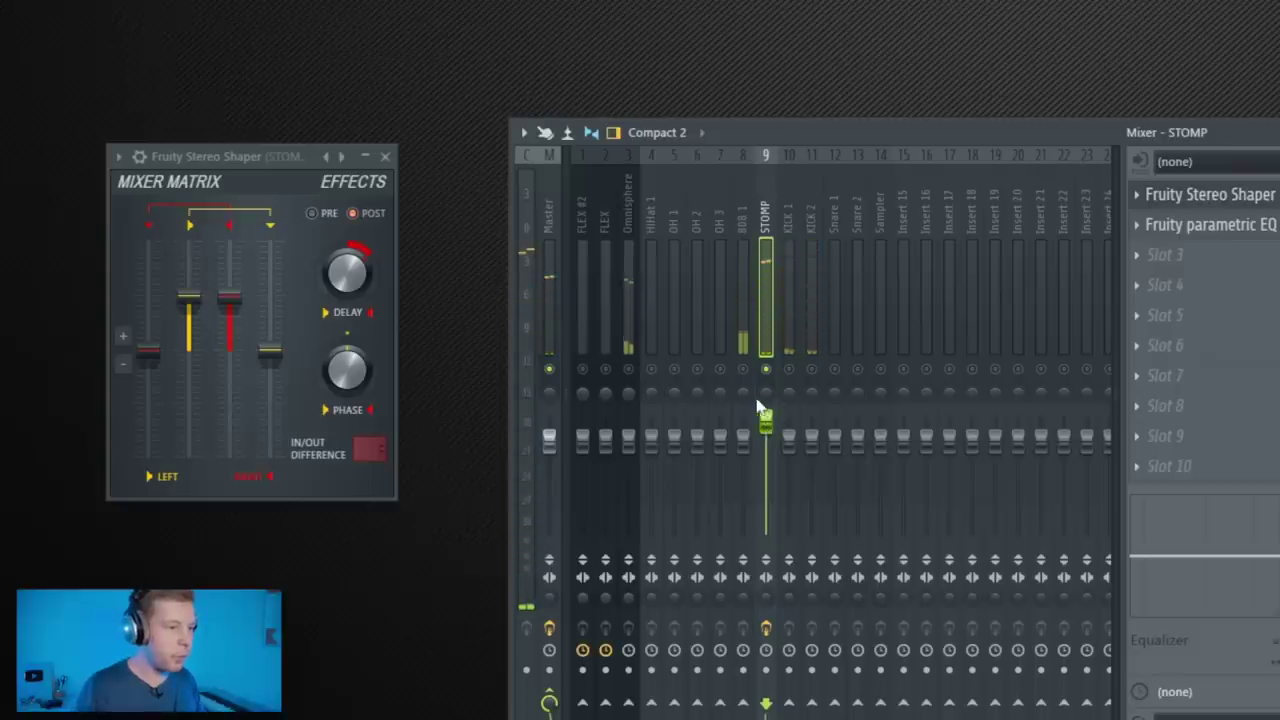
left_click(745, 447)
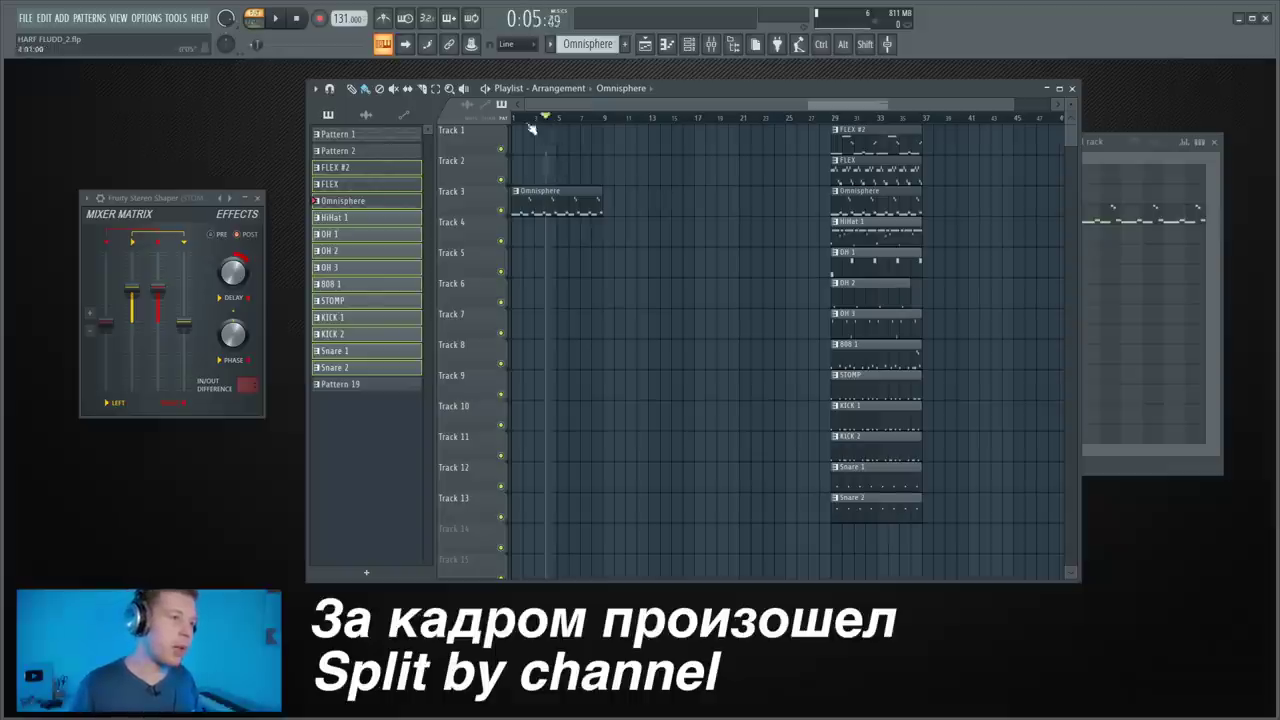
Load FabFilter Pro-Q 2 in the first effect slot of the Omnisphere mixer track and move its window clear
left_click(733, 45)
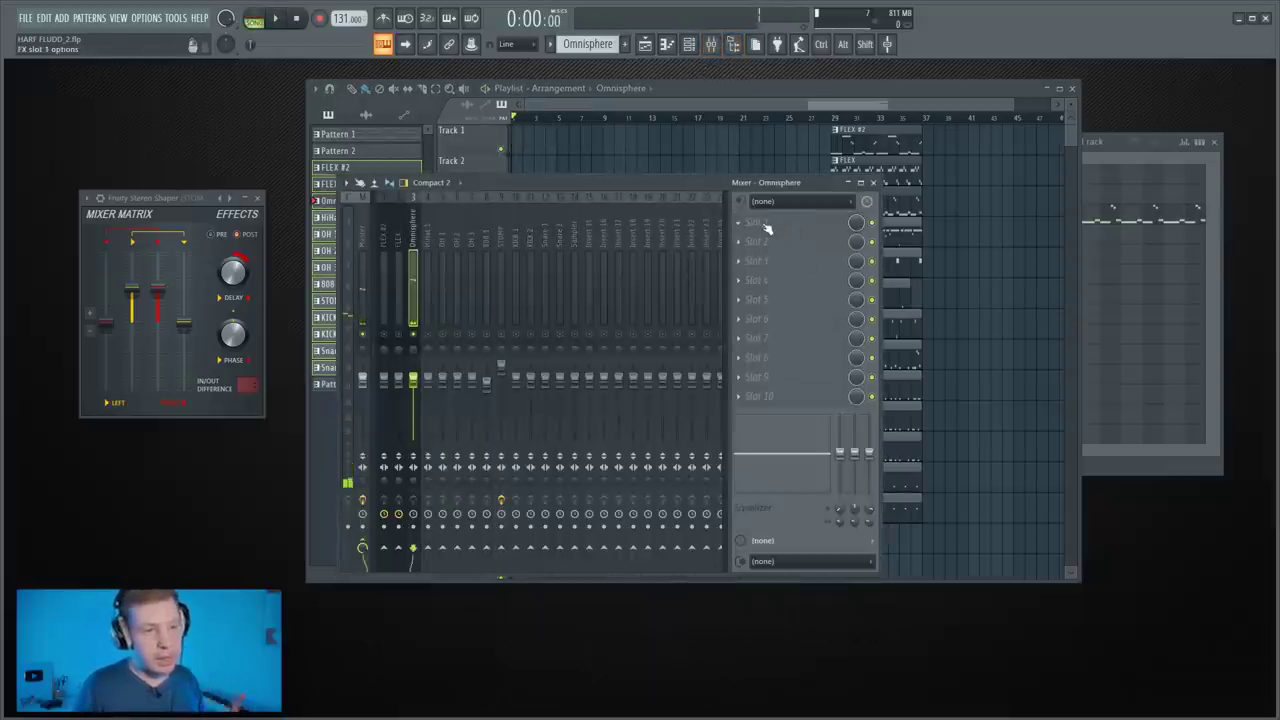
left_click(768, 228)
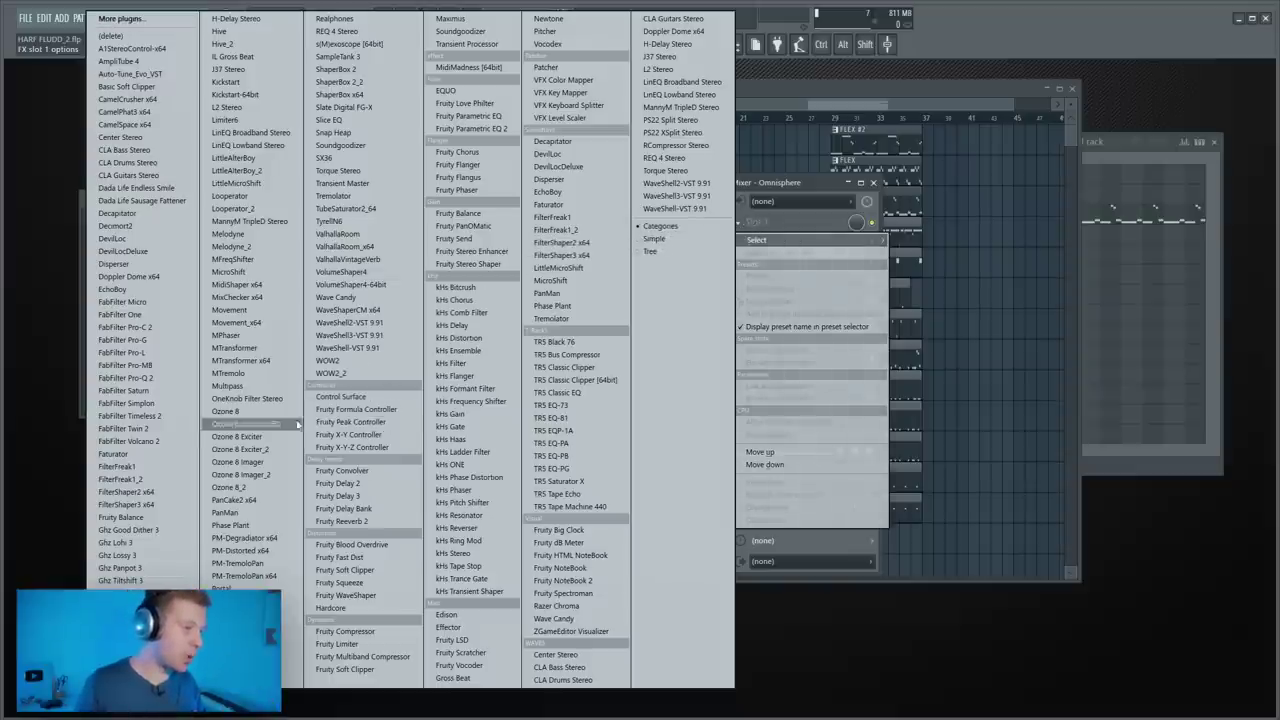
left_click(140, 378)
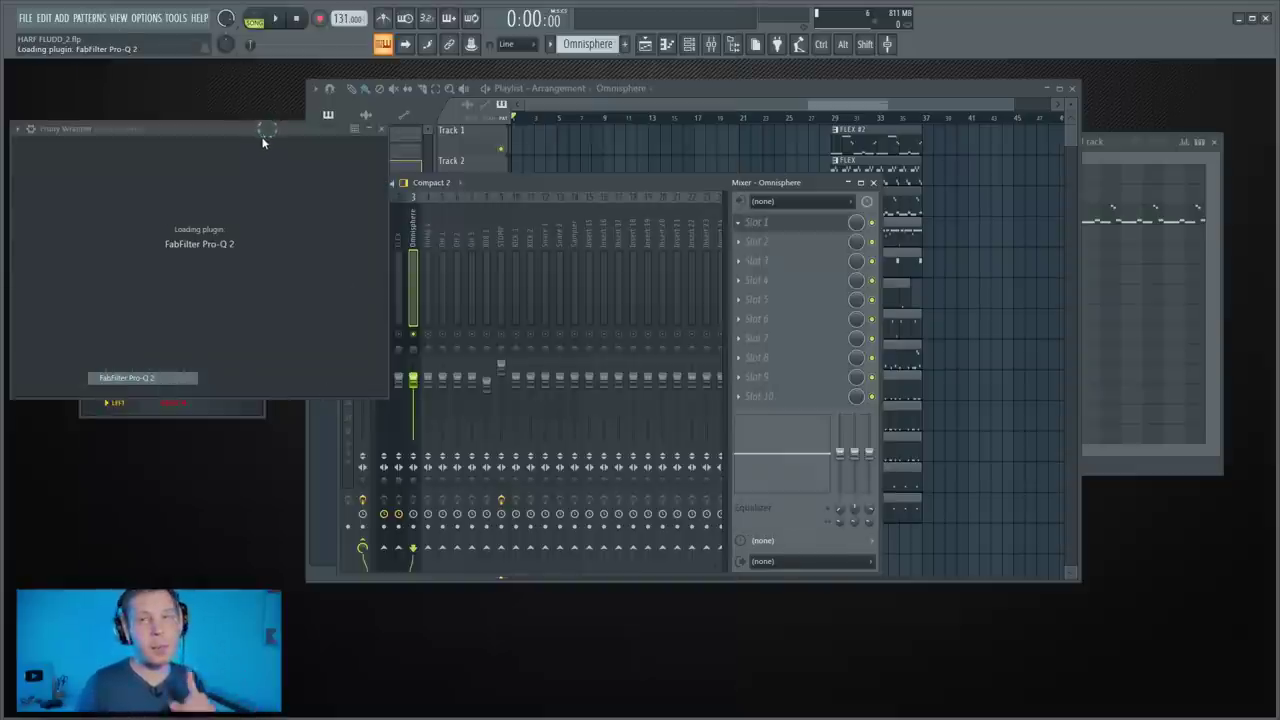
left_click_drag(220, 127, 566, 278)
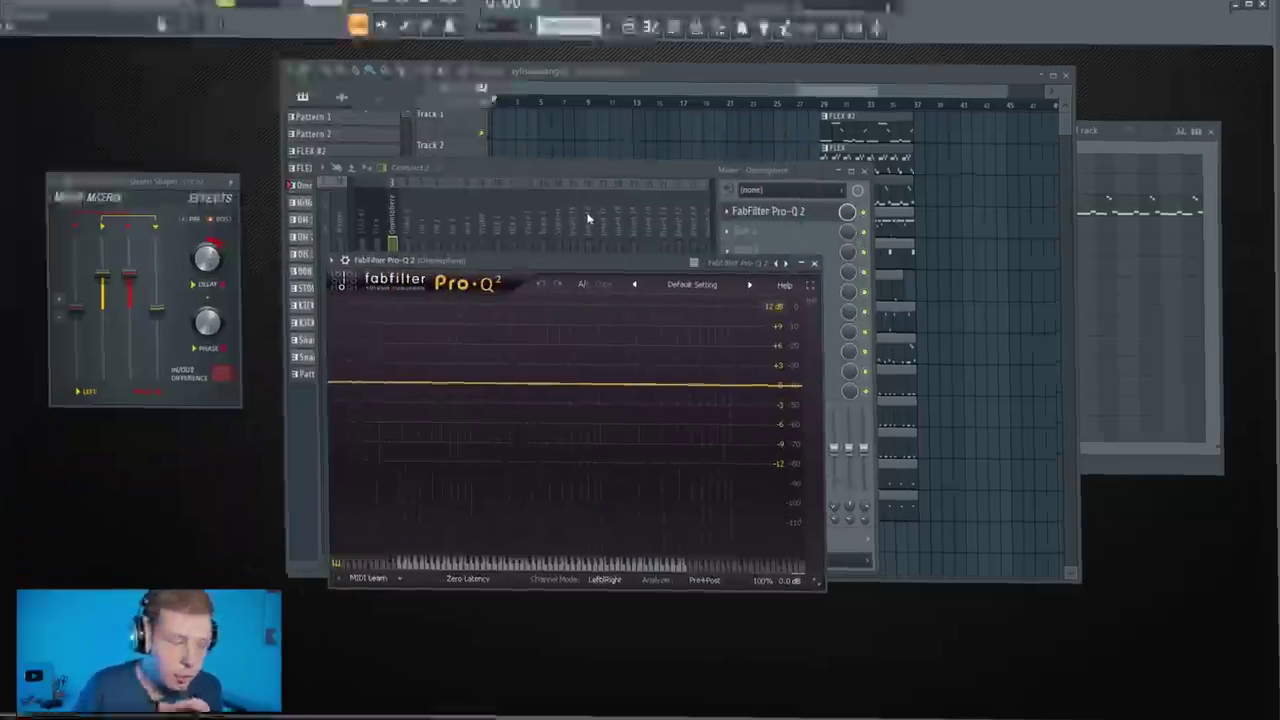
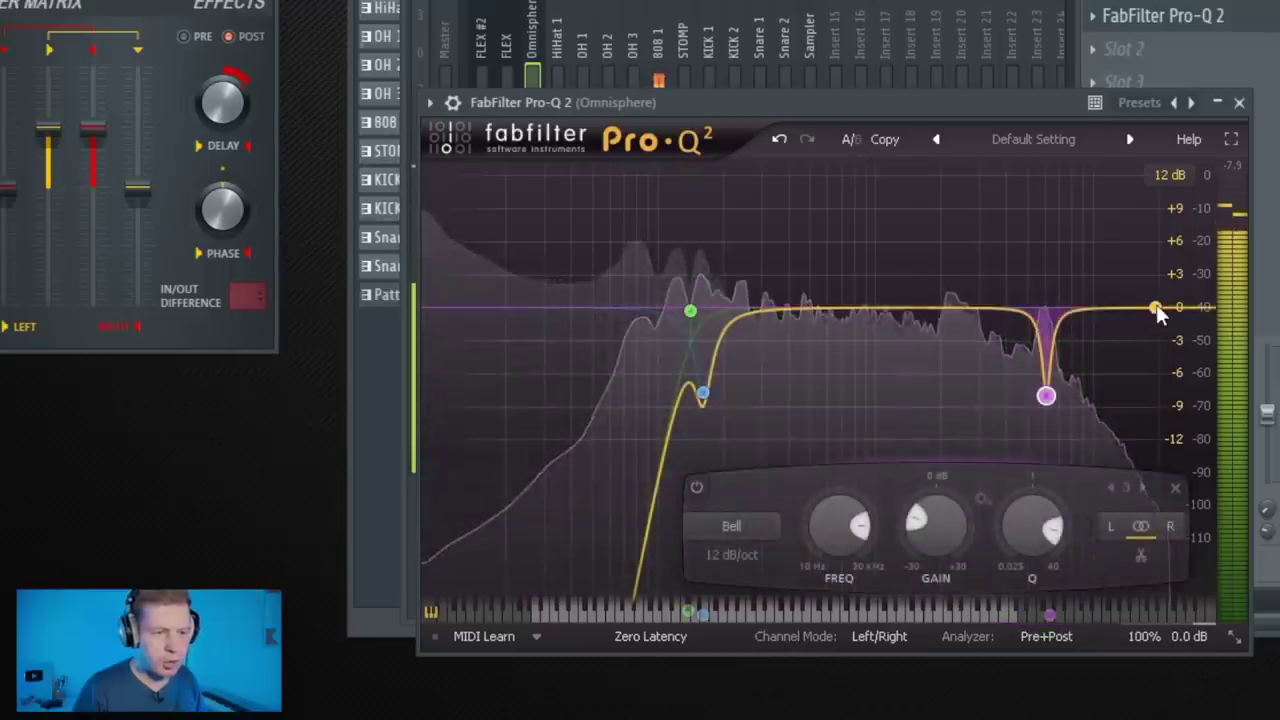
Add an EQ band at the high-frequency end of the Omnisphere track's Pro-Q 2 curve and adjust its slope
double_click(1157, 308)
left_click(749, 555)
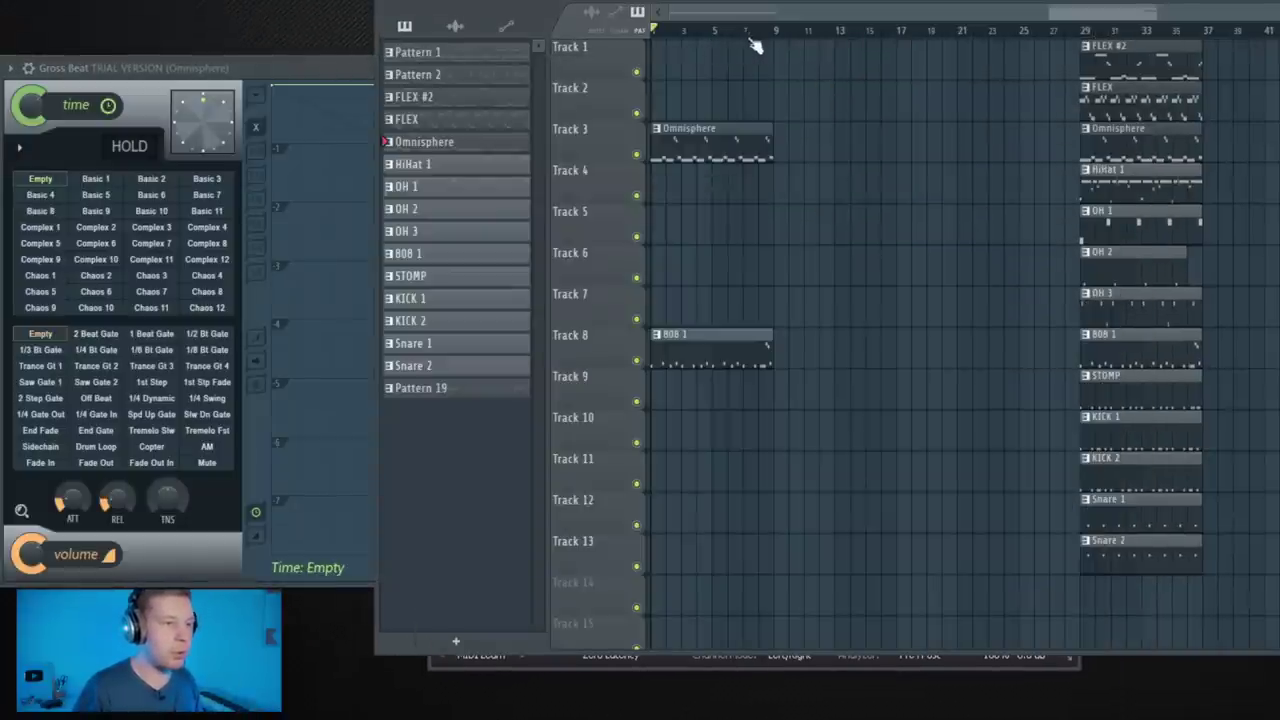
Set a time selection over bars 1 to 8 and load the Nick Mira - Flux bank in the Omnisphere track's Gross Beat
left_click_drag(775, 38, 585, 65)
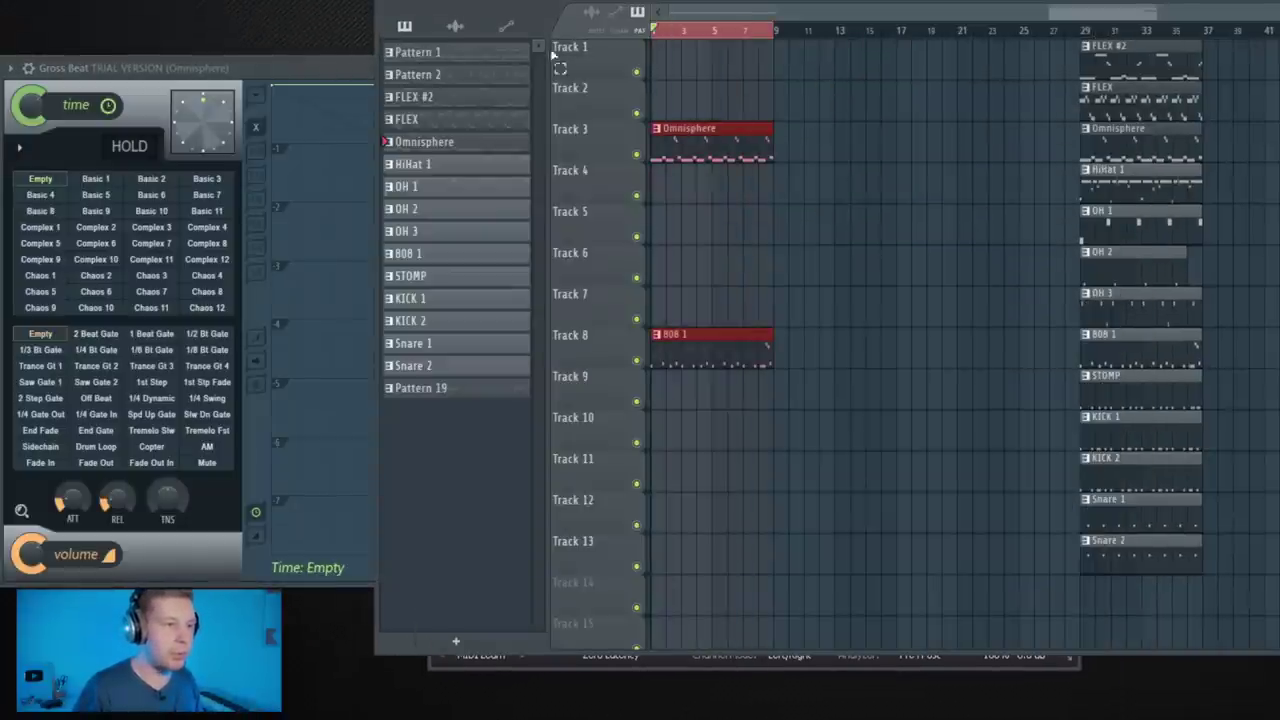
left_click_drag(350, 69, 877, 110)
left_click(1212, 110)
left_click(1240, 269)
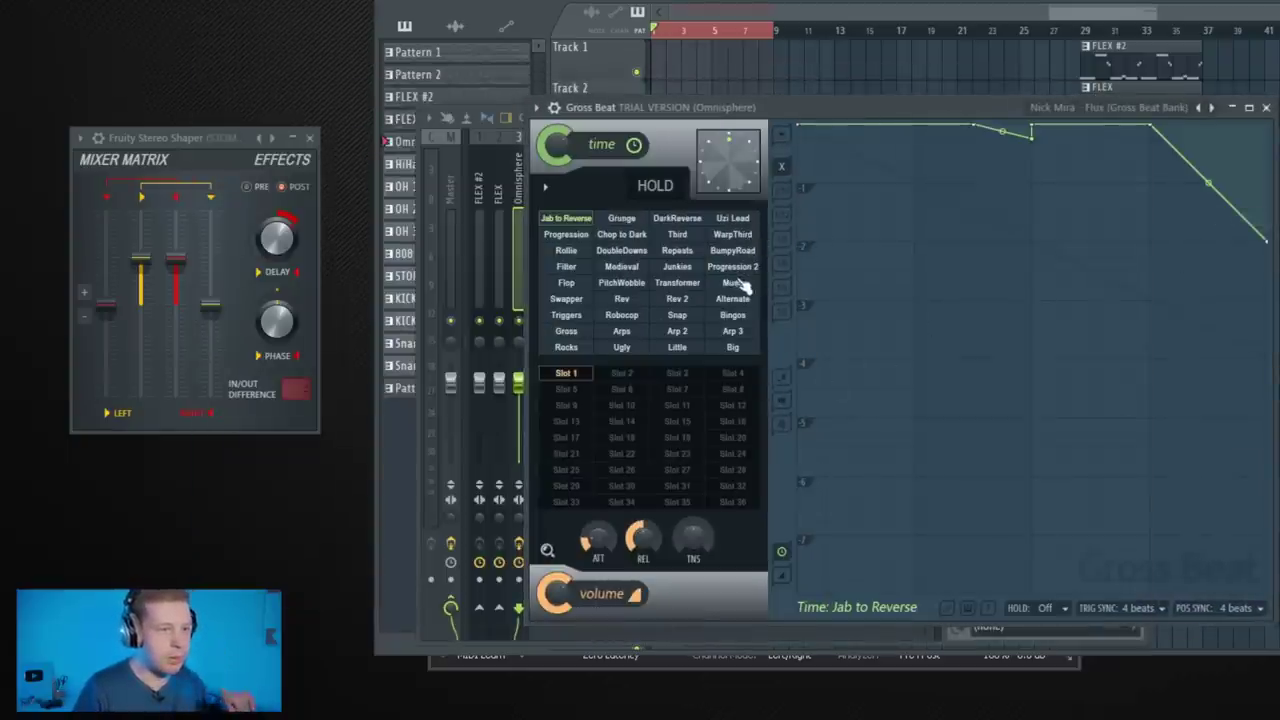
Create automation clips for the Alternate and Uzi Lead time slots in Gross Beat
left_click(757, 302)
right_click(740, 302)
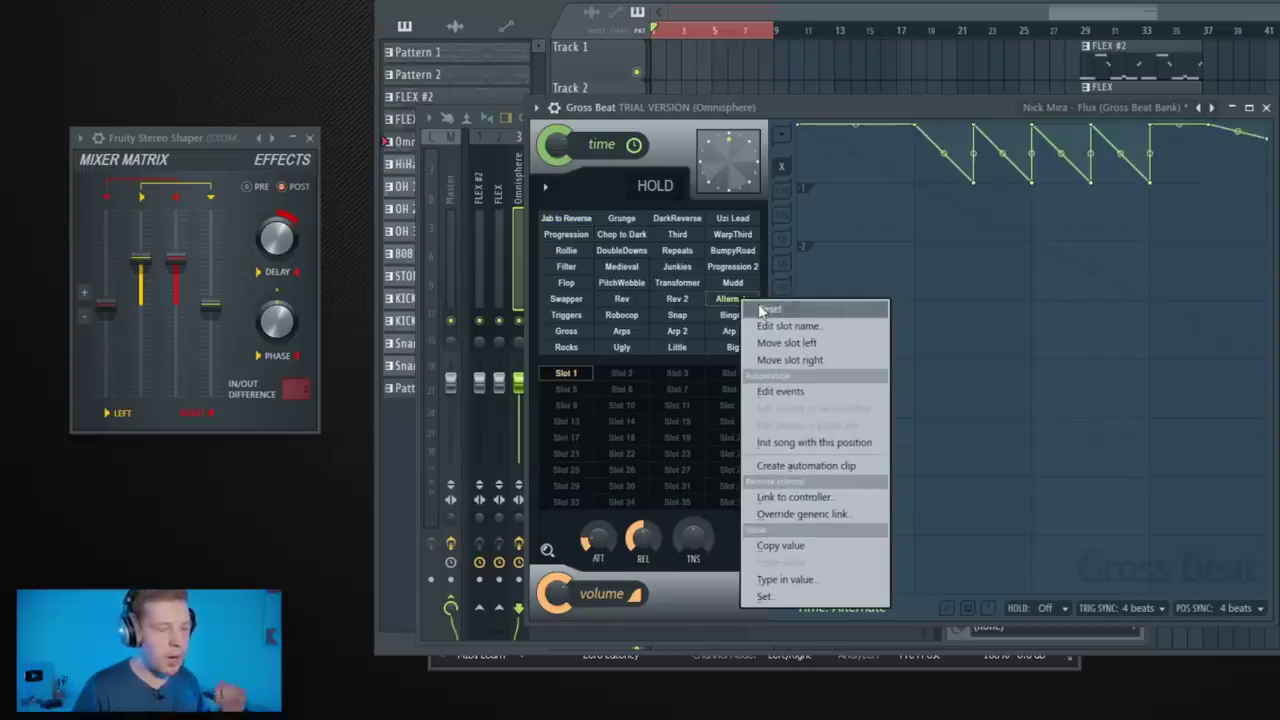
left_click(814, 466)
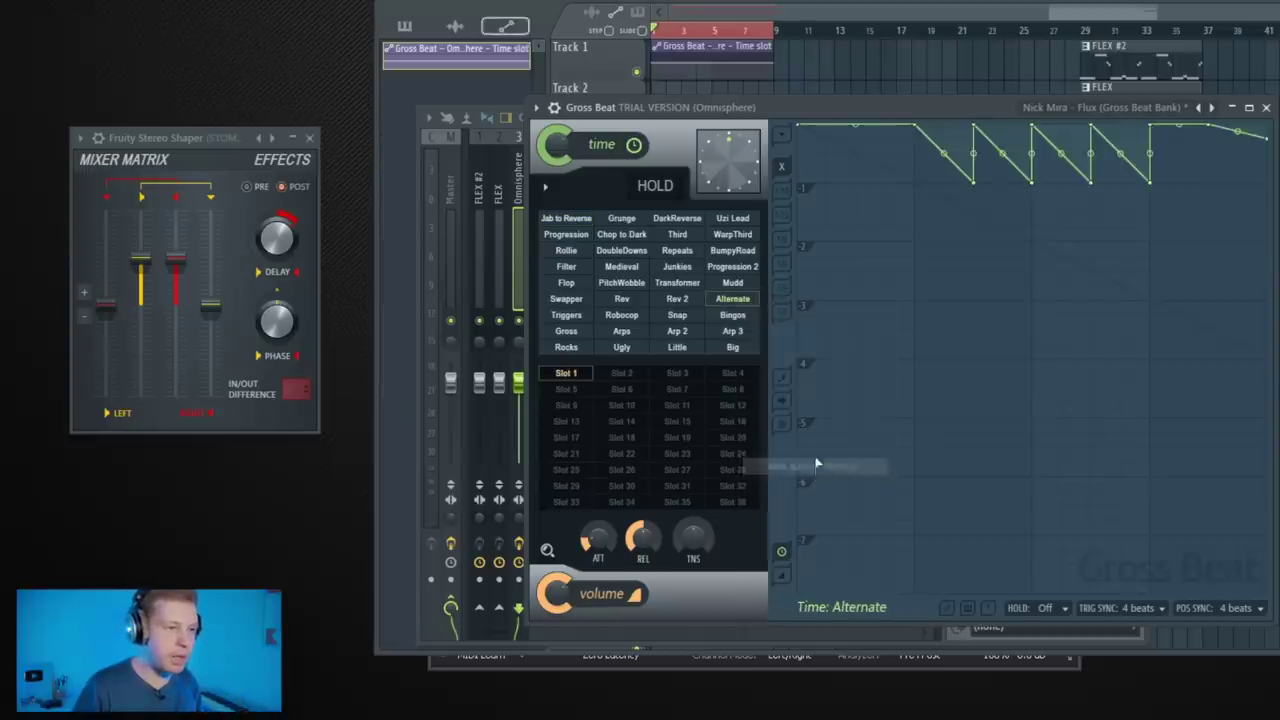
left_click(740, 219)
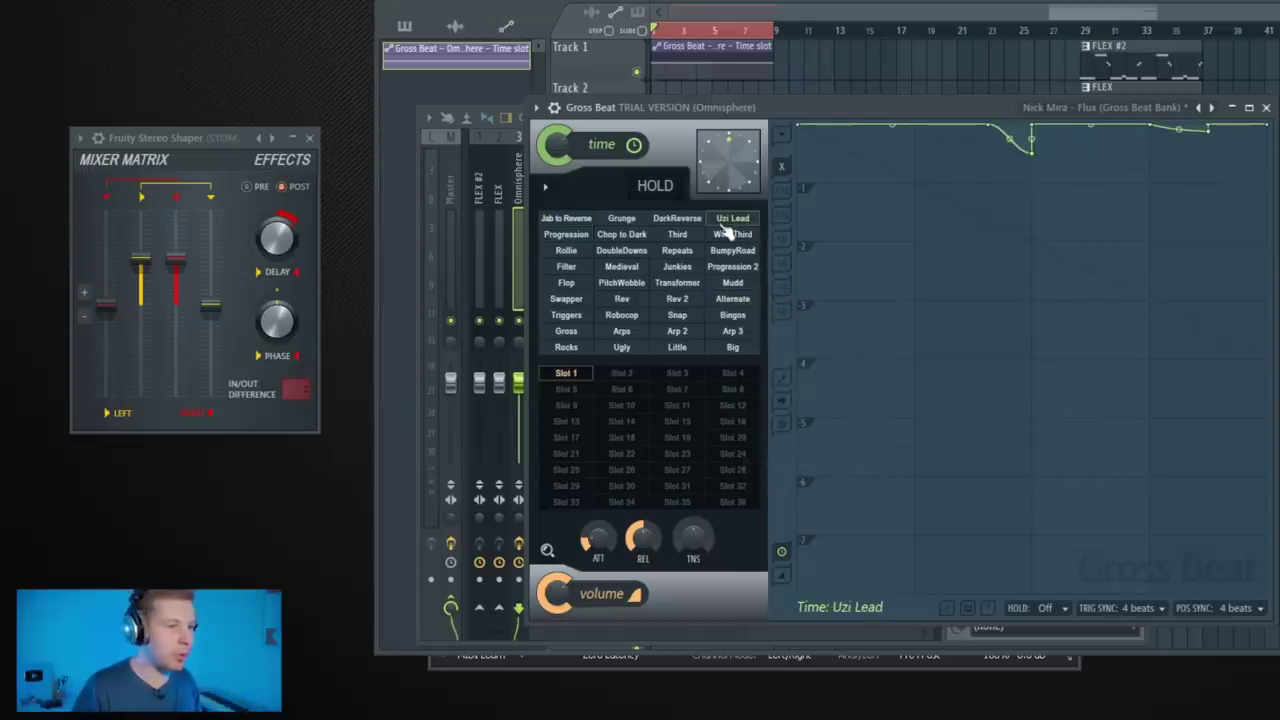
right_click(742, 221)
left_click(805, 366)
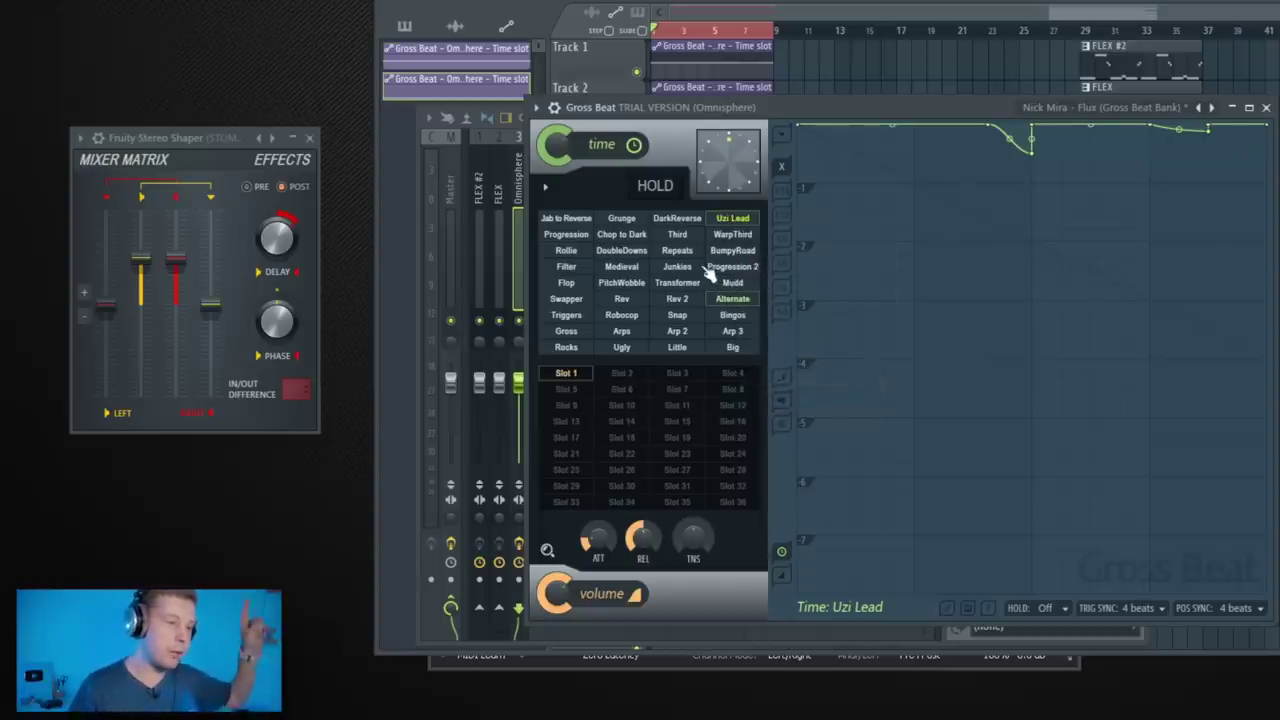
Select the Triggers time slot in Gross Beat and create an automation clip for it
left_click(582, 314)
right_click(574, 318)
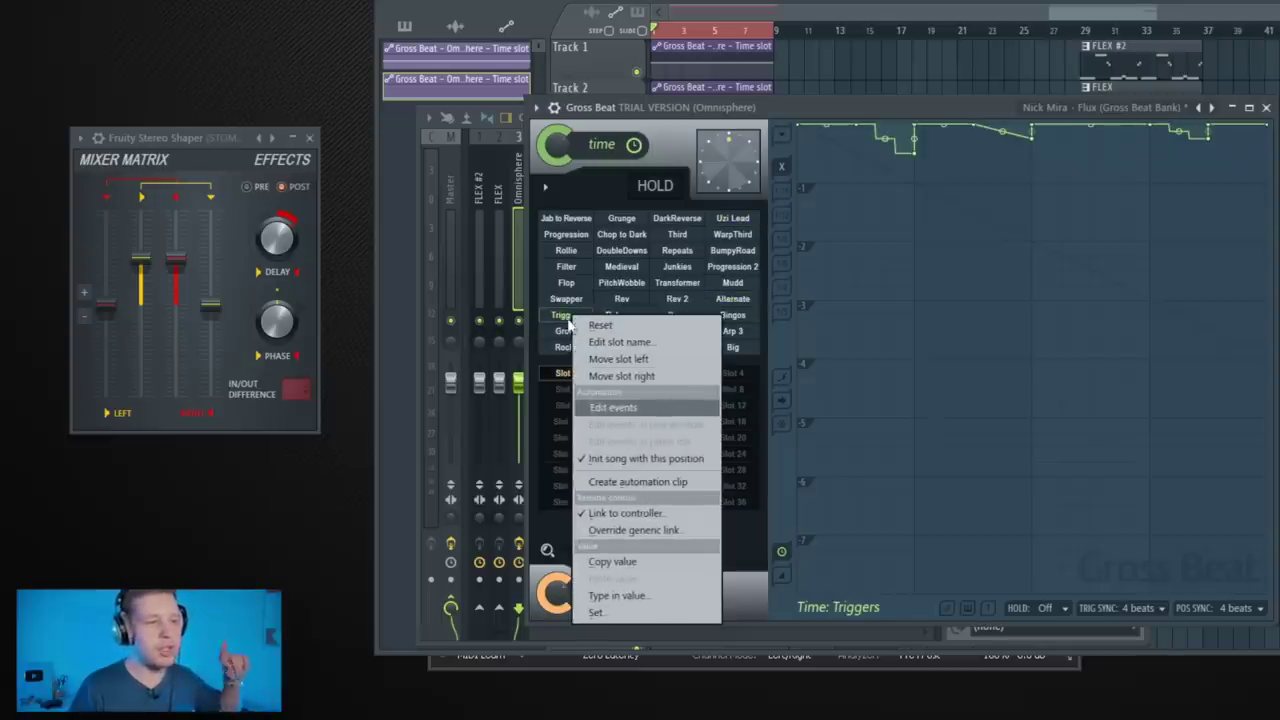
left_click(565, 322)
right_click(563, 320)
left_click(630, 486)
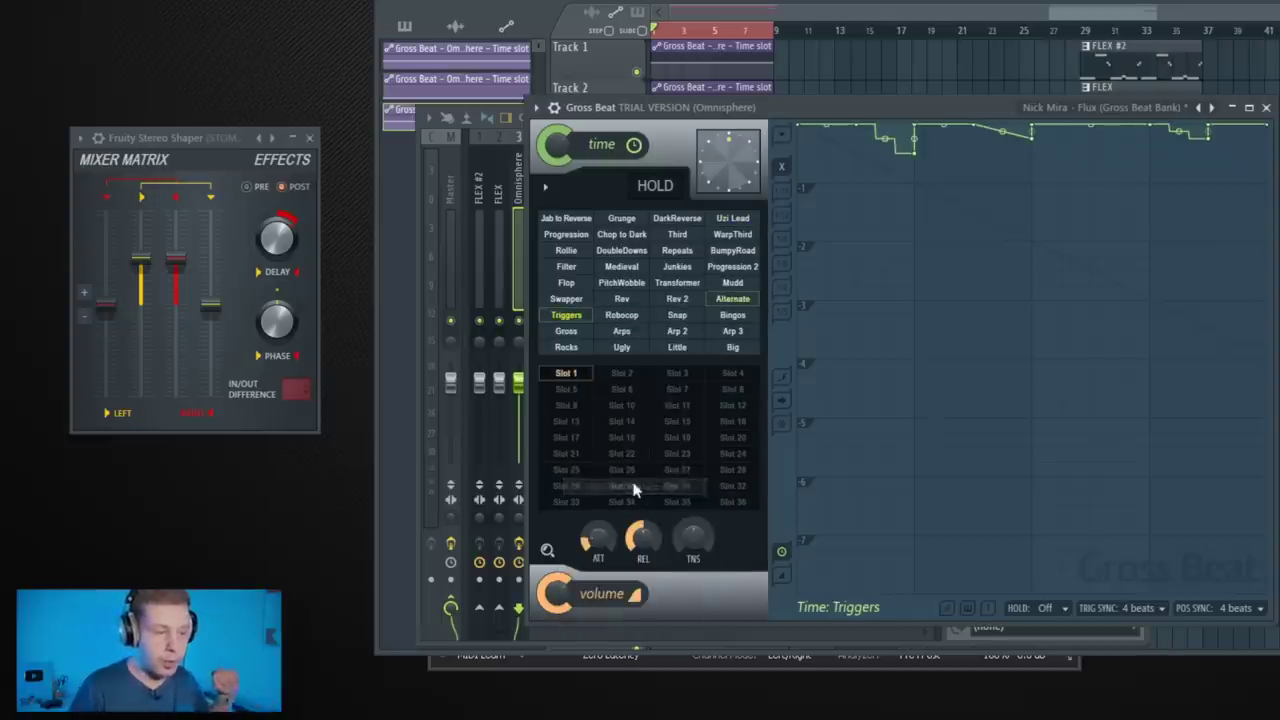
Move the Omnisphere clip down to Track 5 and shorten the three Gross Beat automation clips to one bar
left_click(842, 72)
left_click_drag(733, 136, 712, 238)
left_click_drag(831, 190, 646, 68)
left_click_drag(668, 198, 494, 217)
scroll(540, 225, "up", 3)
right_click(604, 240)
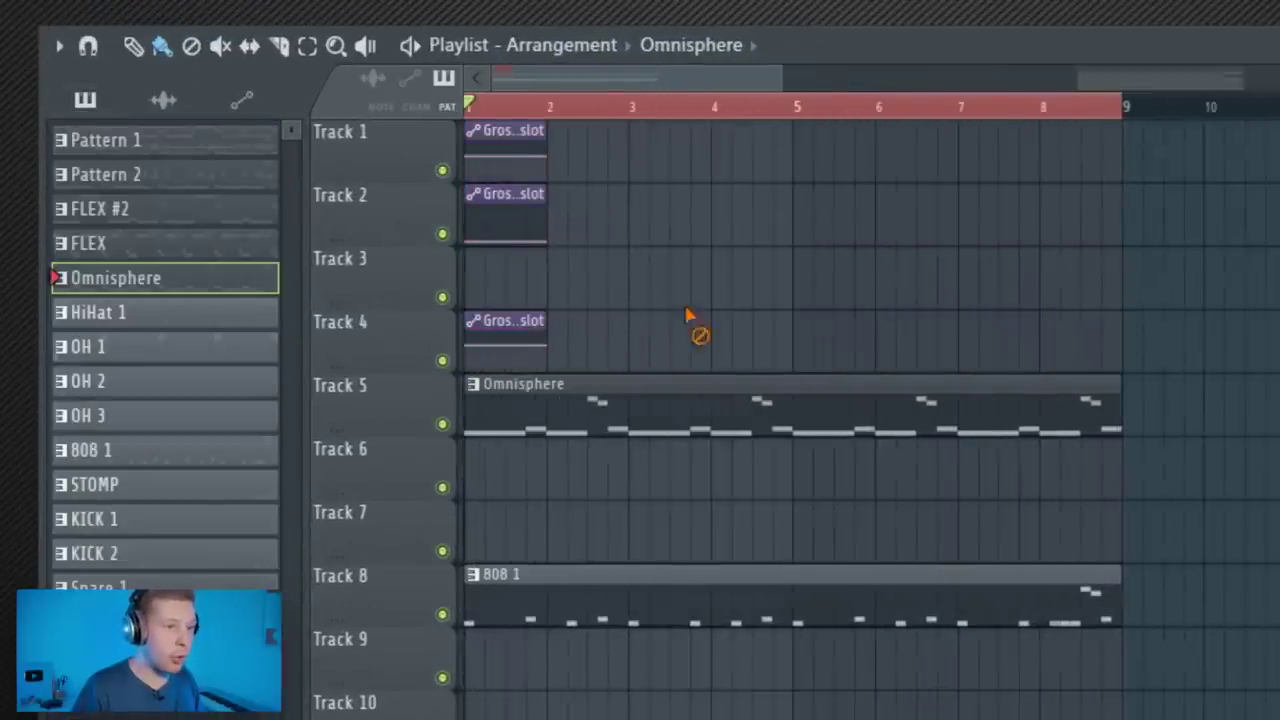
Alternate the one-bar automation clips on Tracks 1 and 2 across bars 1–16 and 25–40, and fill bars 17–24 on Track 4
left_click_drag(508, 185, 566, 206)
mouse_move(749, 240)
left_mouse_down()
mouse_move(480, 125)
mouse_move(676, 151)
left_mouse_up()
mouse_move(893, 238)
left_mouse_down()
mouse_move(682, 207)
mouse_move(492, 132)
left_mouse_up()
left_click_drag(519, 136, 849, 153)
left_click_drag(514, 324, 1129, 349)
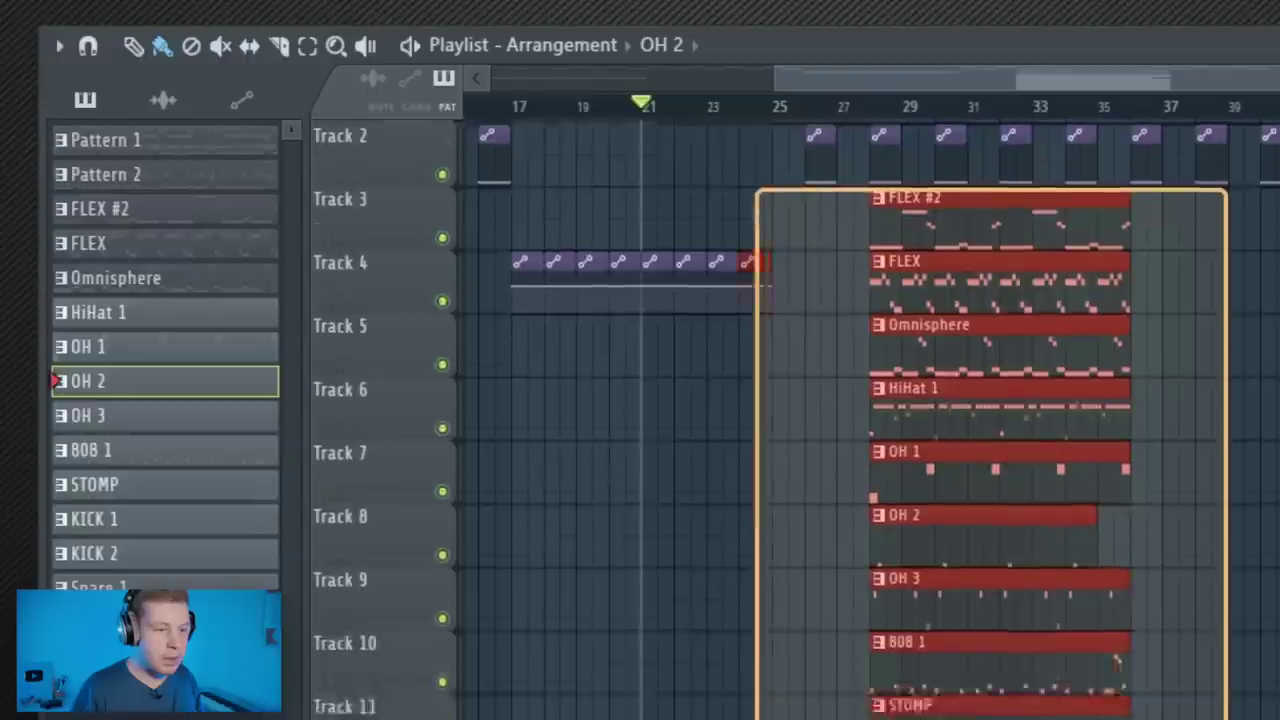
Select the full stack of melody and drum pattern clips and move it further along the timeline to about bar 51
left_click_drag(757, 188, 1227, 719)
scroll(806, 440, "up", 7)
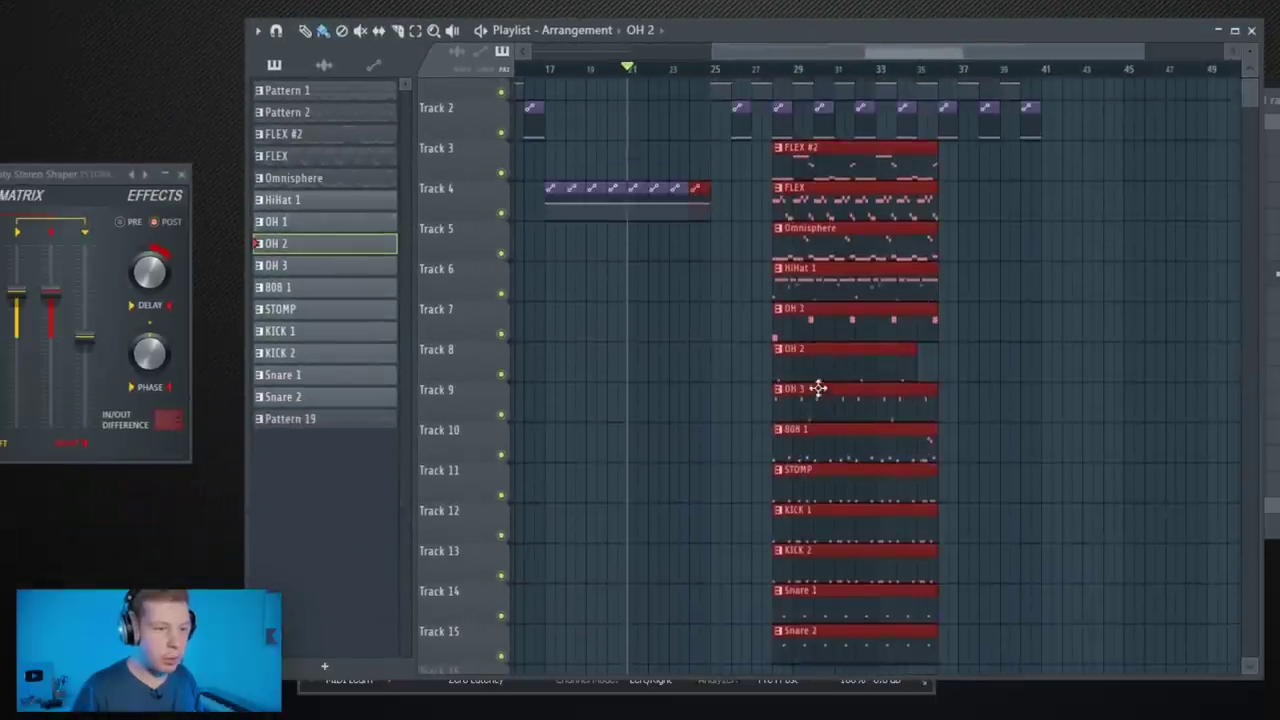
scroll(939, 606, "down", 3)
left_click_drag(912, 308, 1140, 312)
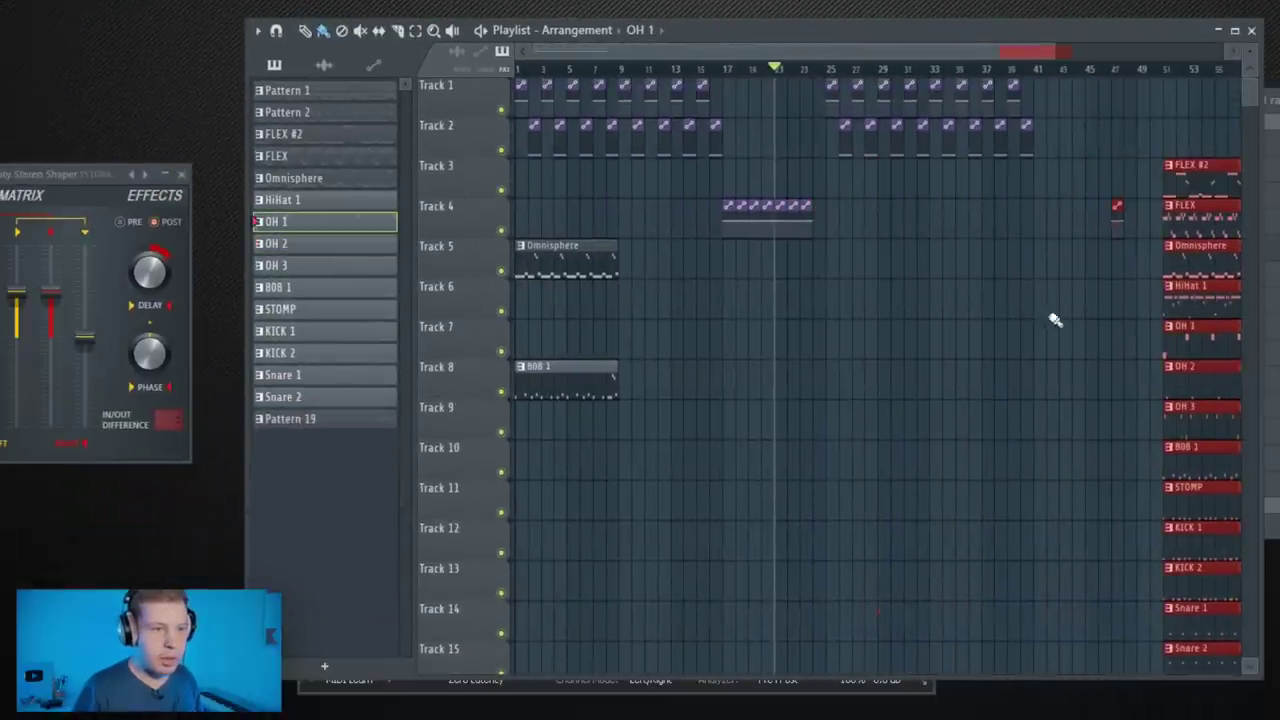
Add Fruity Parametric EQ 2 to the FLEX #2 mixer track with the 30Hz + 18kHz cut preset and raise its low-cut frequency
key("F9")
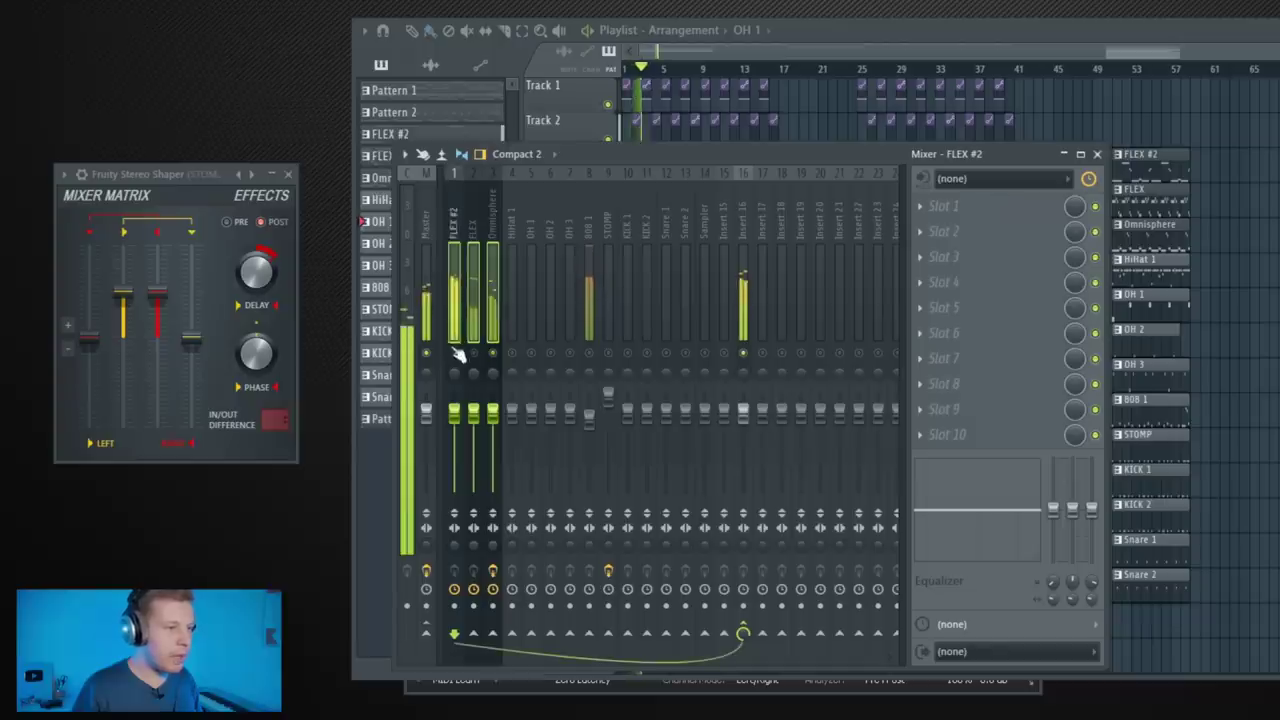
left_click(948, 207)
left_click(700, 271)
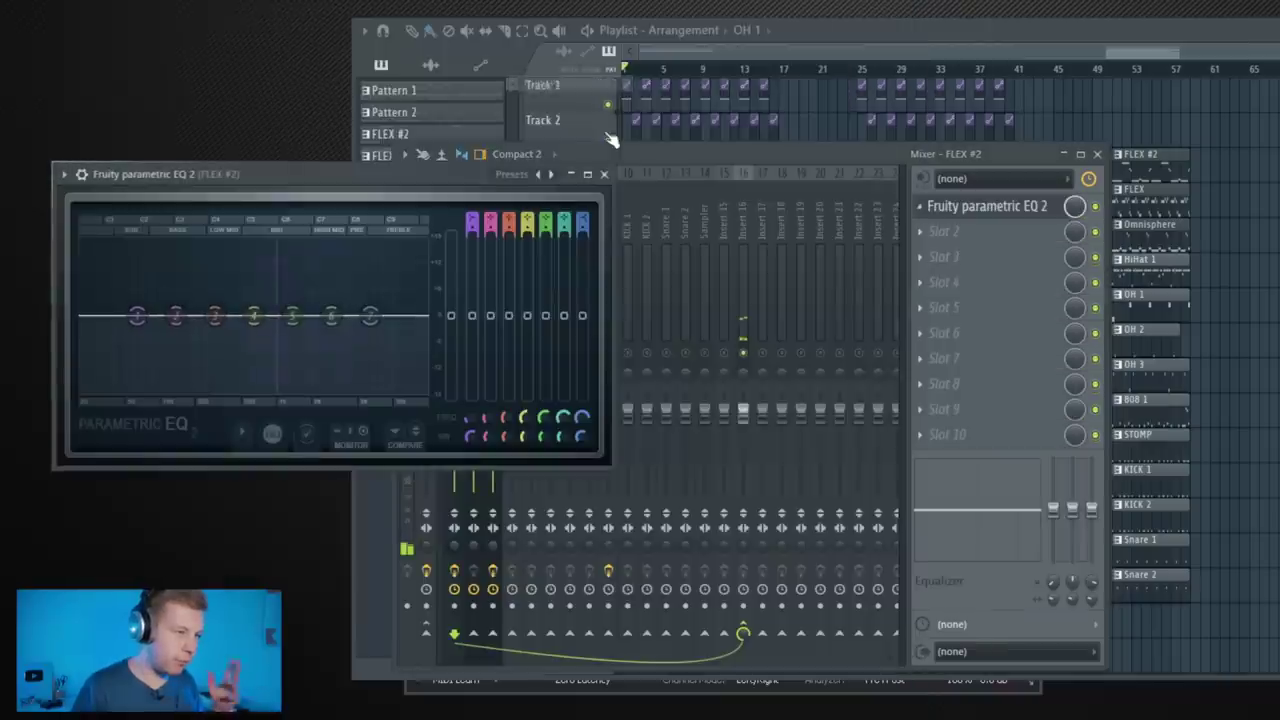
left_click(545, 178)
left_click(600, 321)
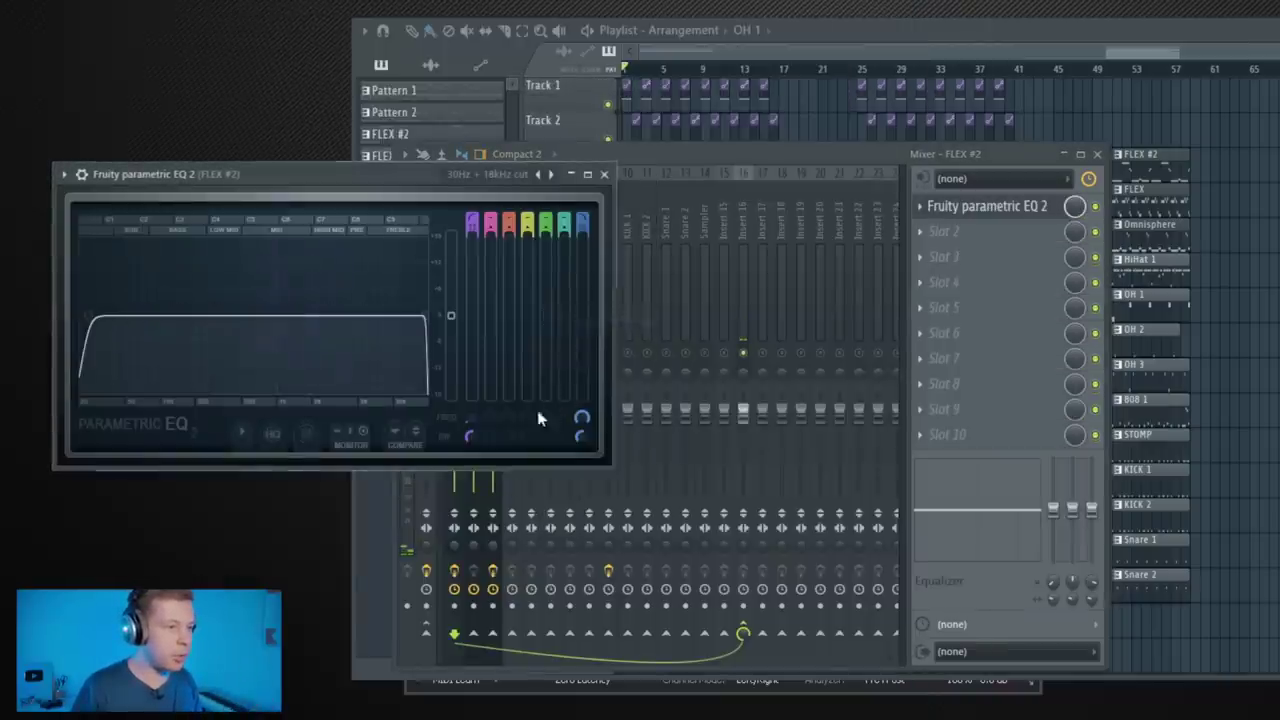
left_click_drag(470, 420, 470, 341)
Load Fruity Stereo Shaper in the second effect slot of the FLEX #2 track with the same preset as the STOMP track
left_click(940, 232)
left_click(940, 232)
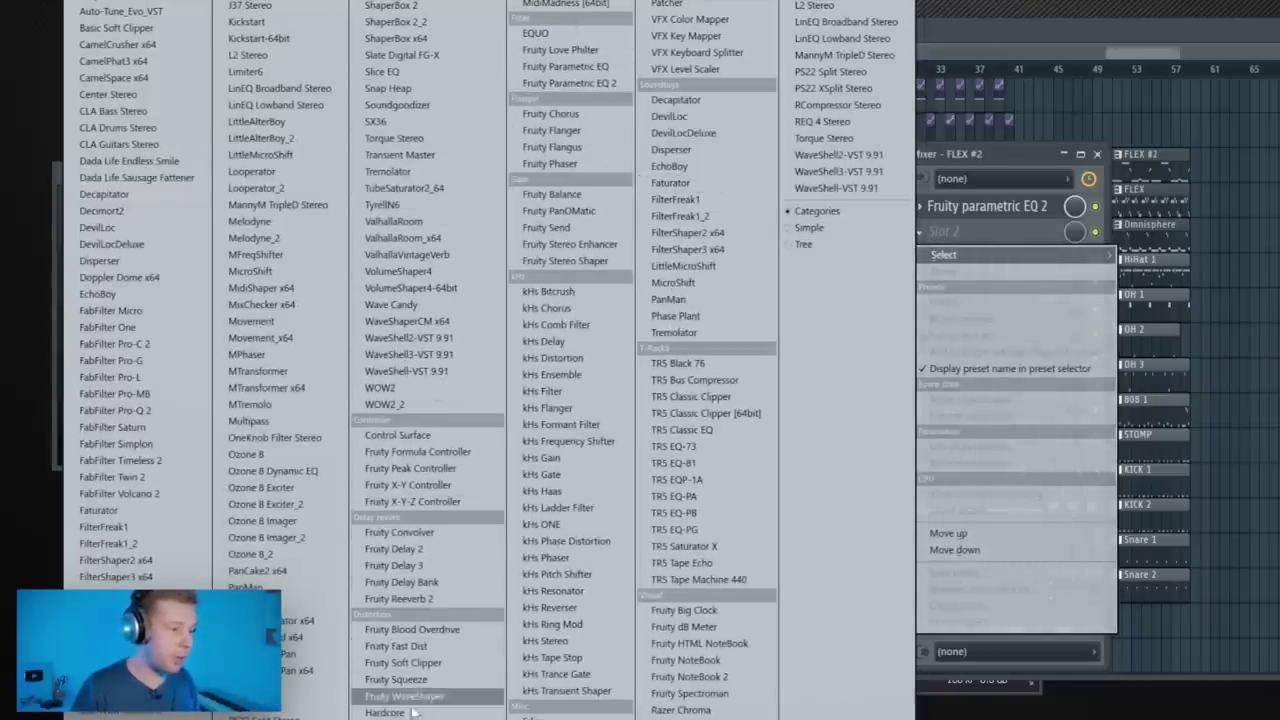
right_click(268, 198)
left_click(318, 360)
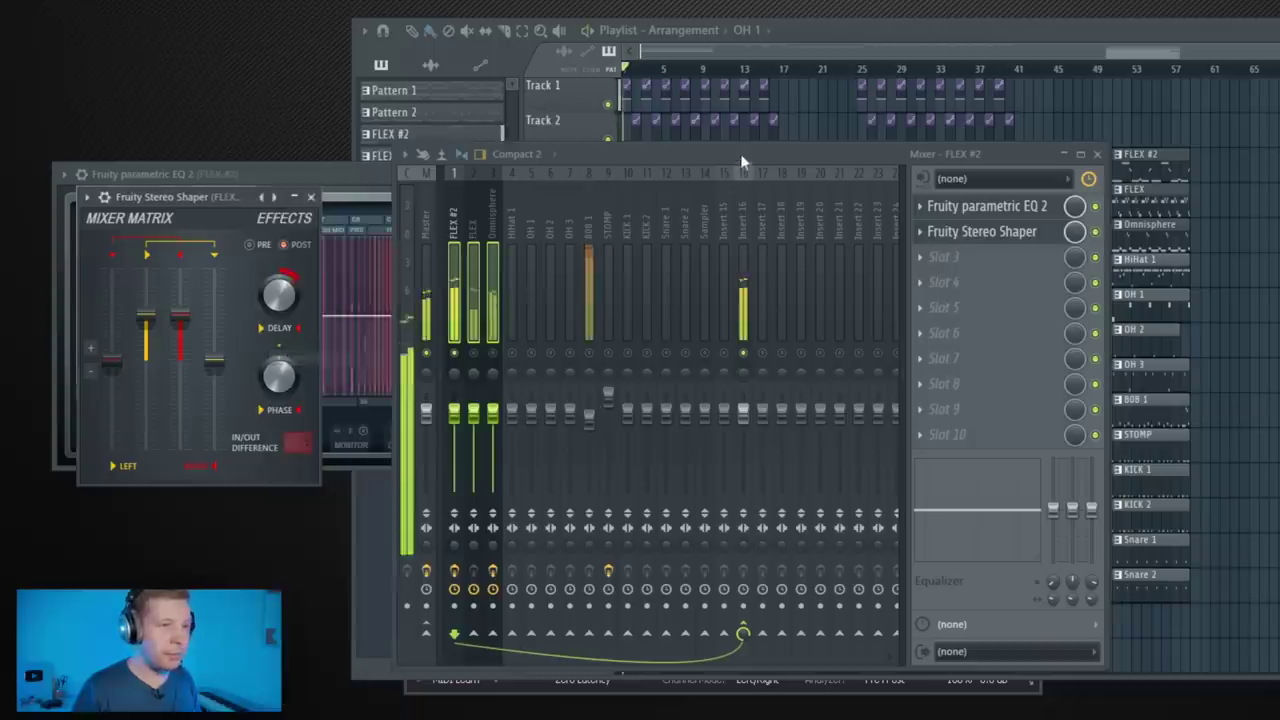
Shorten the HiHat 1 sample length and open the channel's miscellaneous settings
left_click(798, 136)
key("F6")
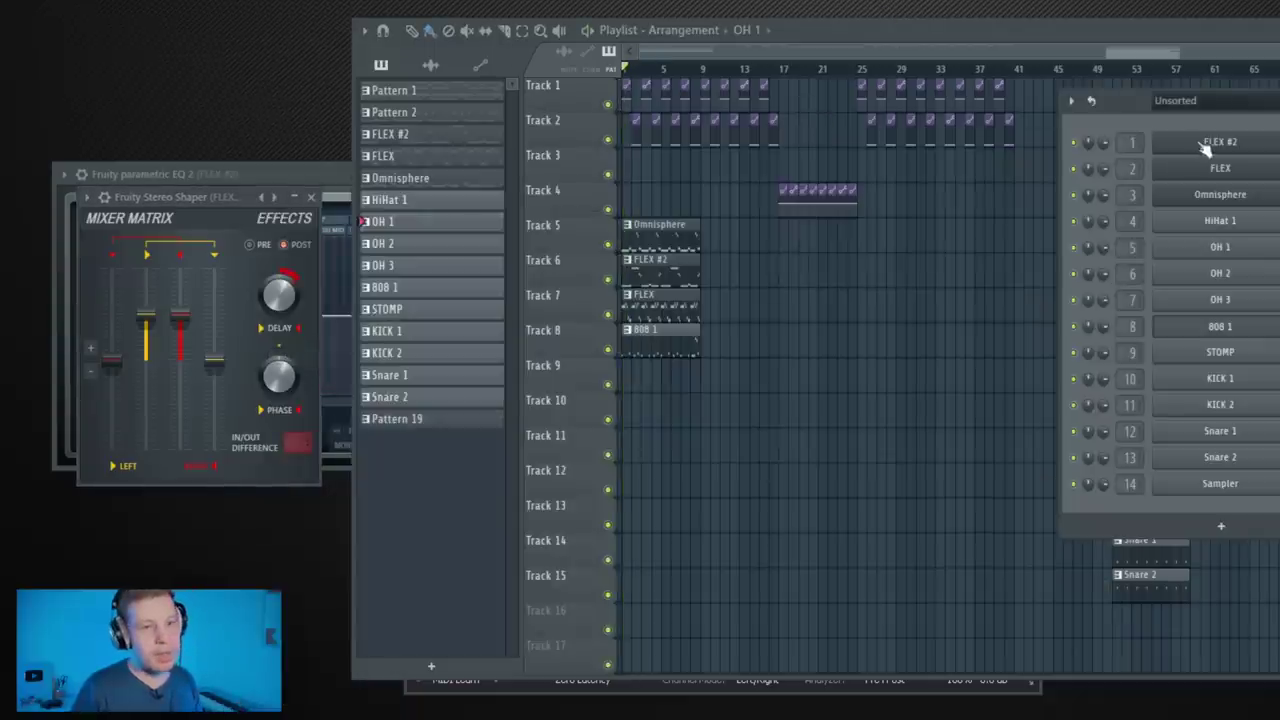
left_click(1244, 219)
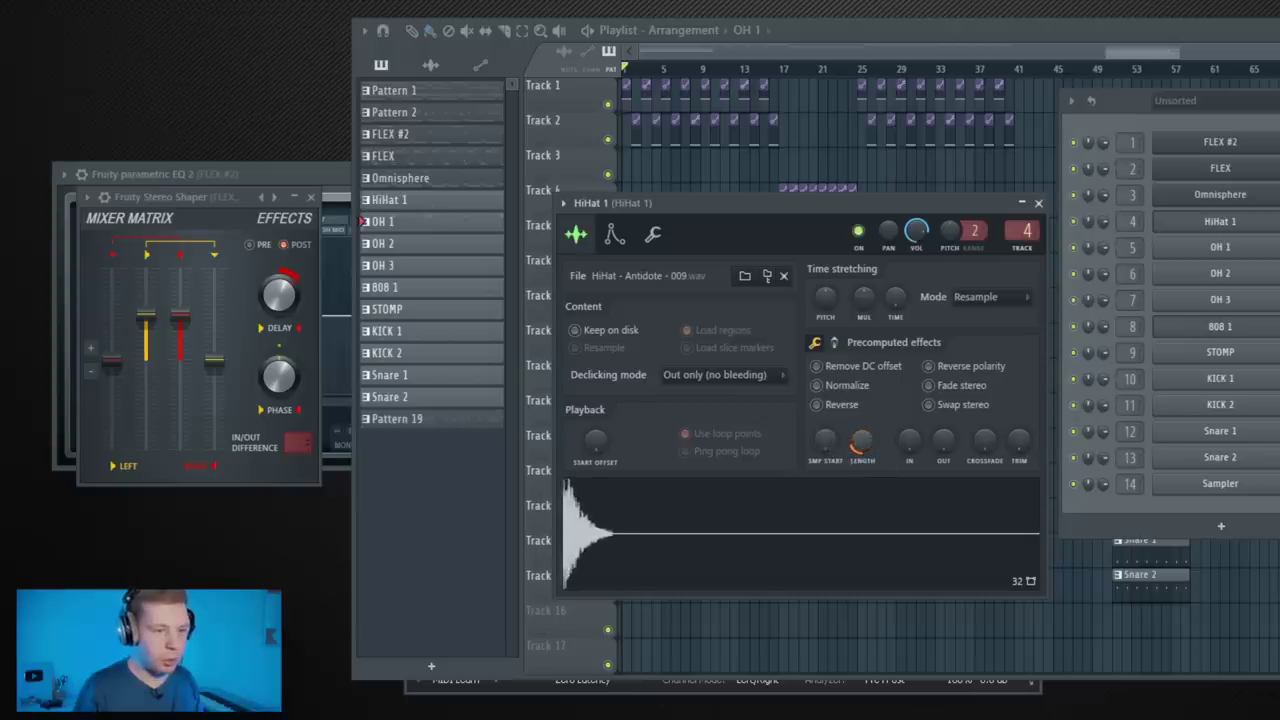
left_click_drag(860, 440, 862, 423)
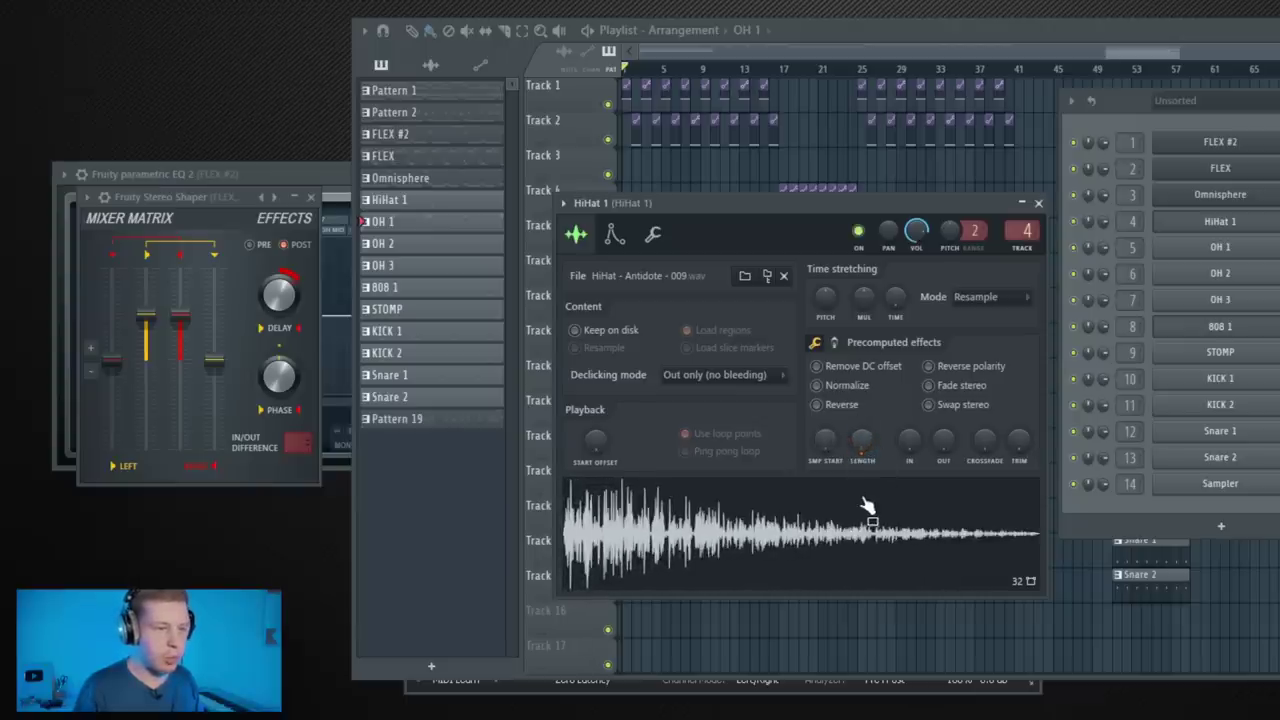
left_click(655, 236)
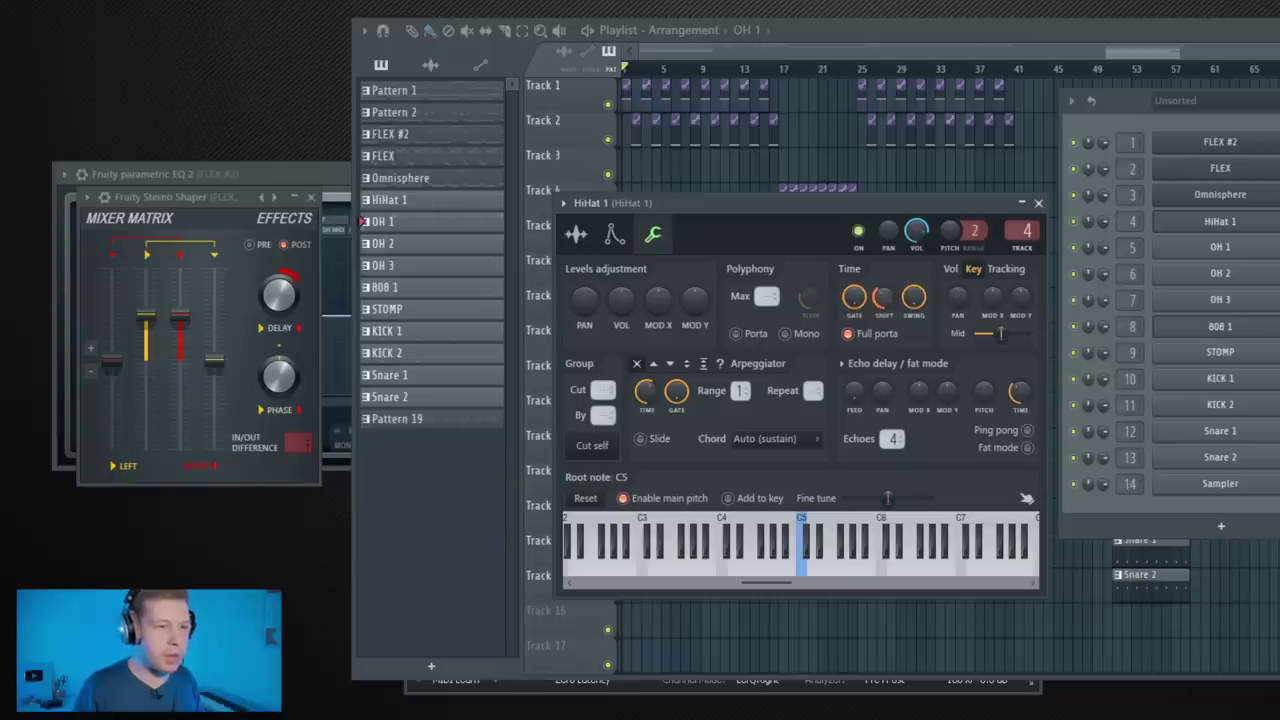
Examine the time shift settings of the OH 1, OH 2 and OH 3 channels
left_click(1220, 247)
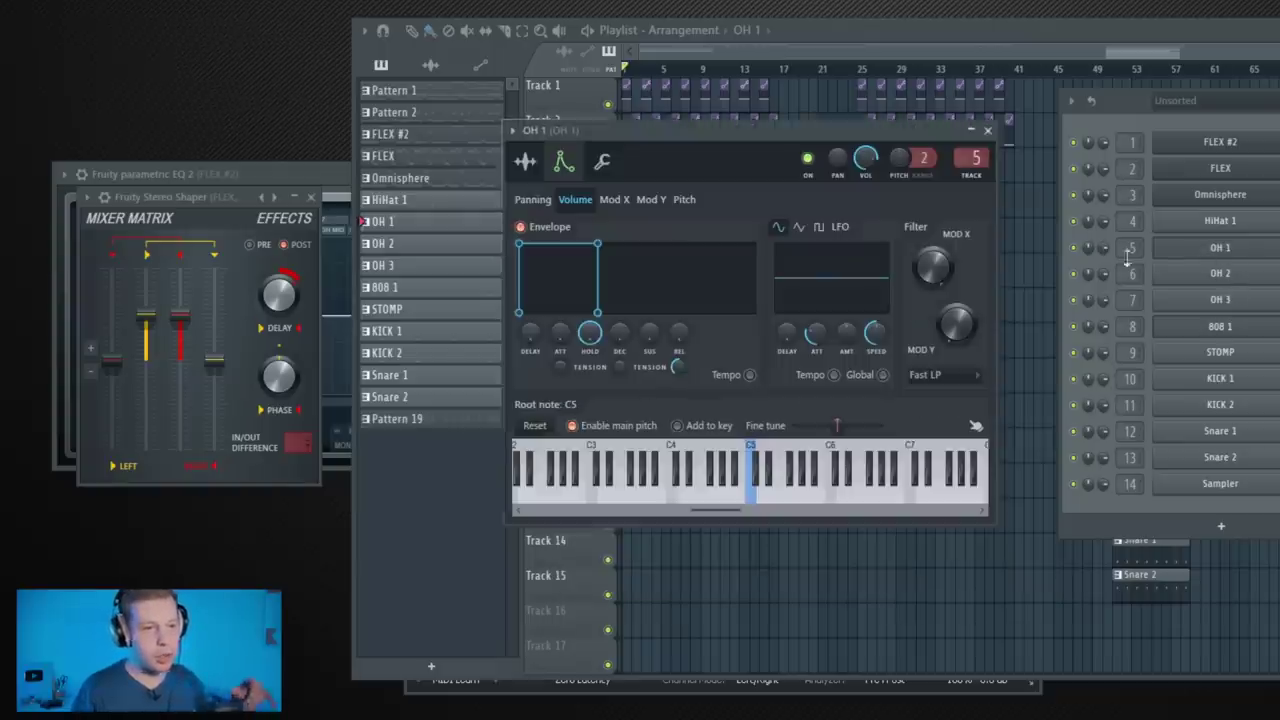
left_click(603, 161)
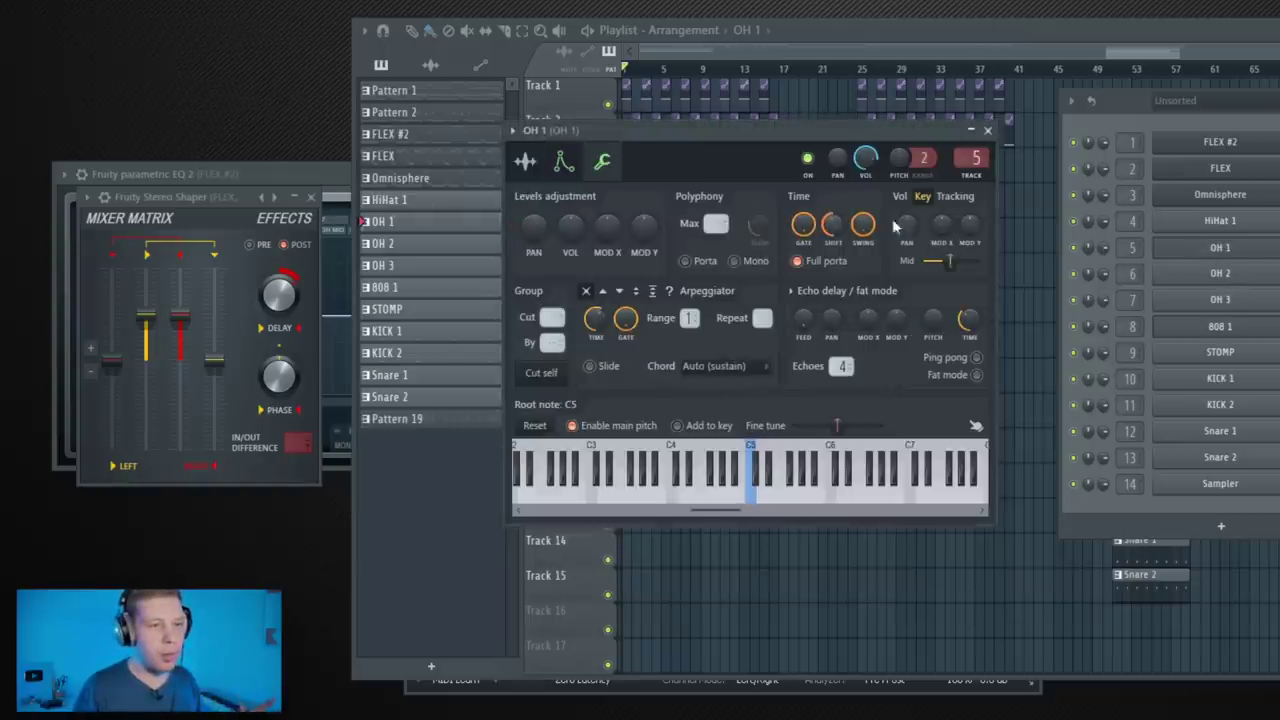
left_click(1205, 272)
left_click(552, 200)
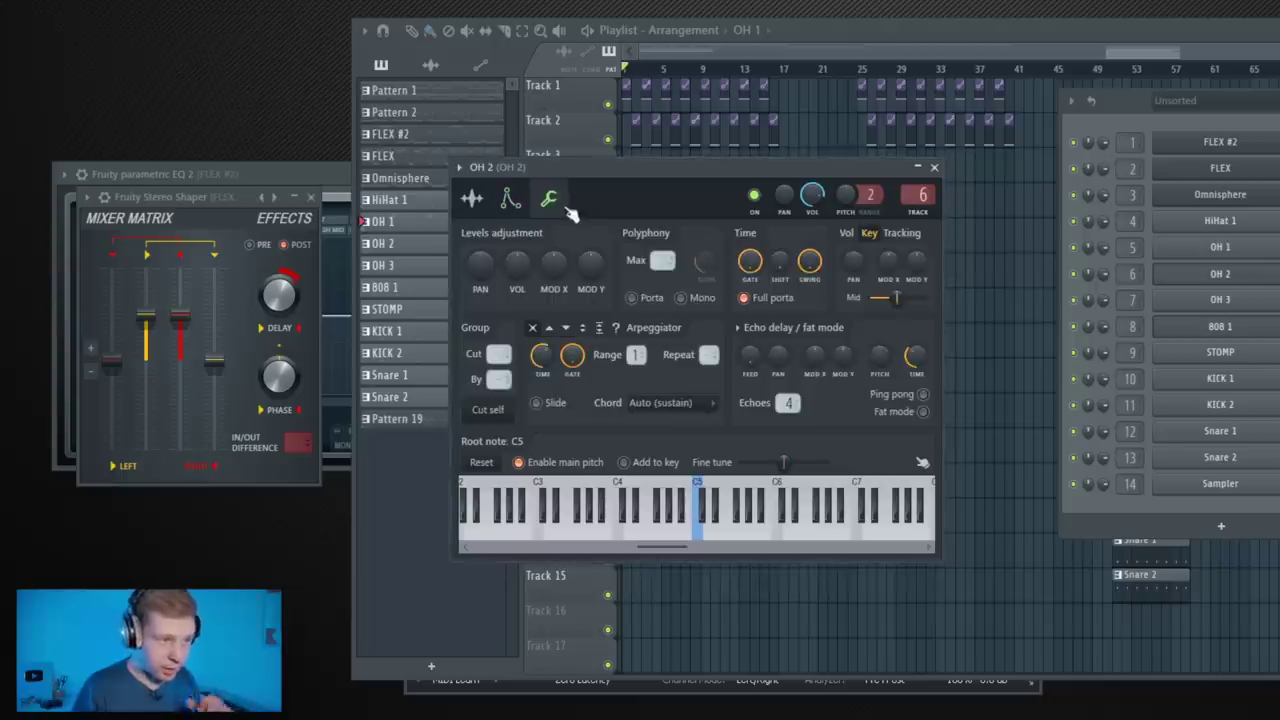
left_click(1225, 299)
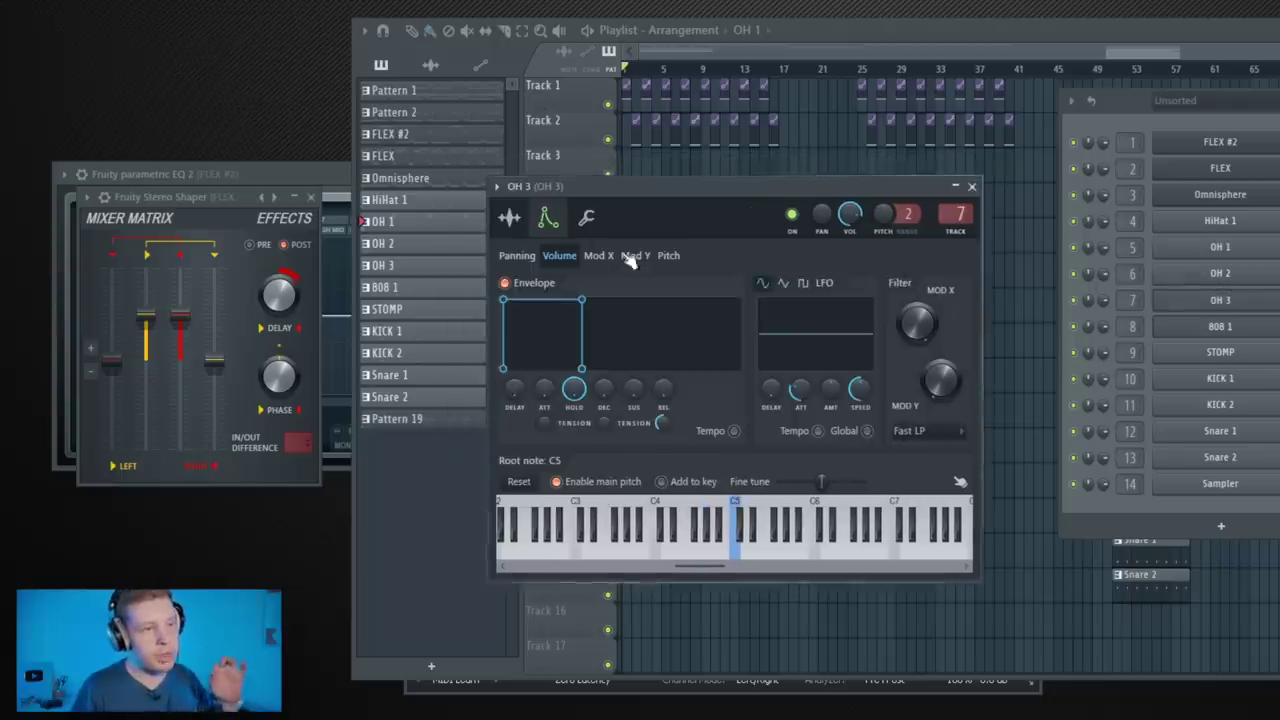
left_click(587, 217)
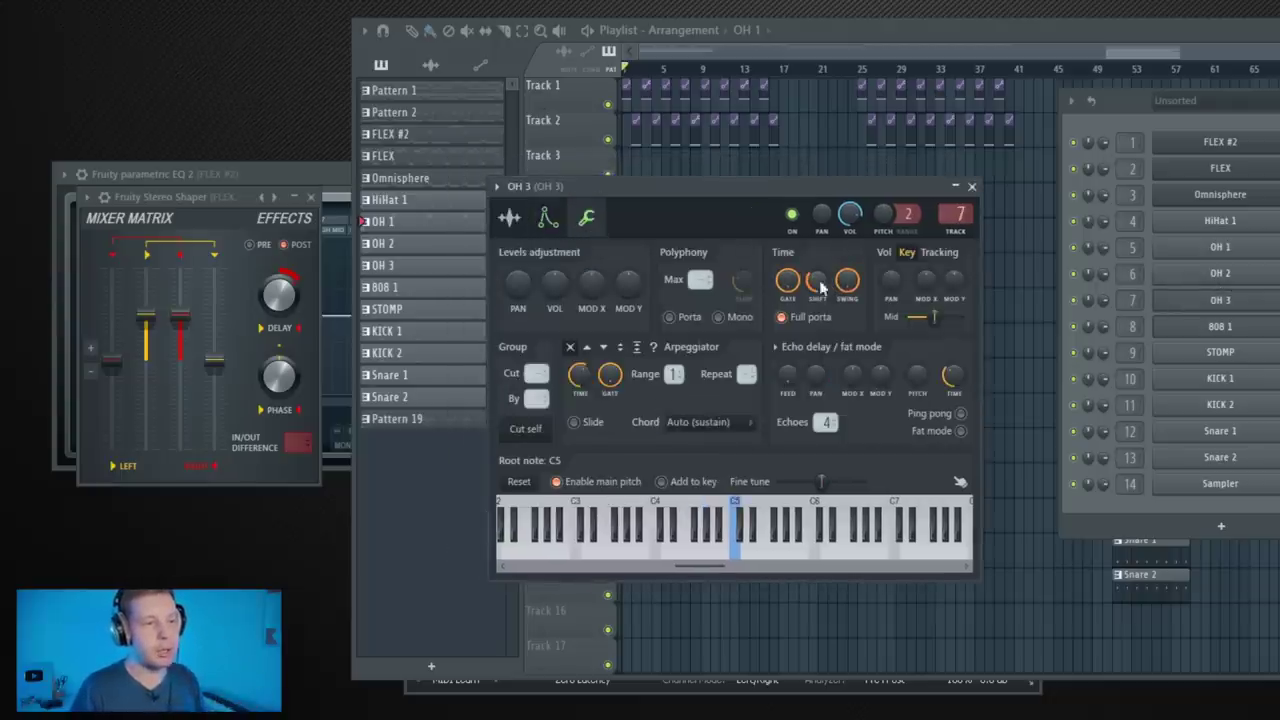
left_click(973, 188)
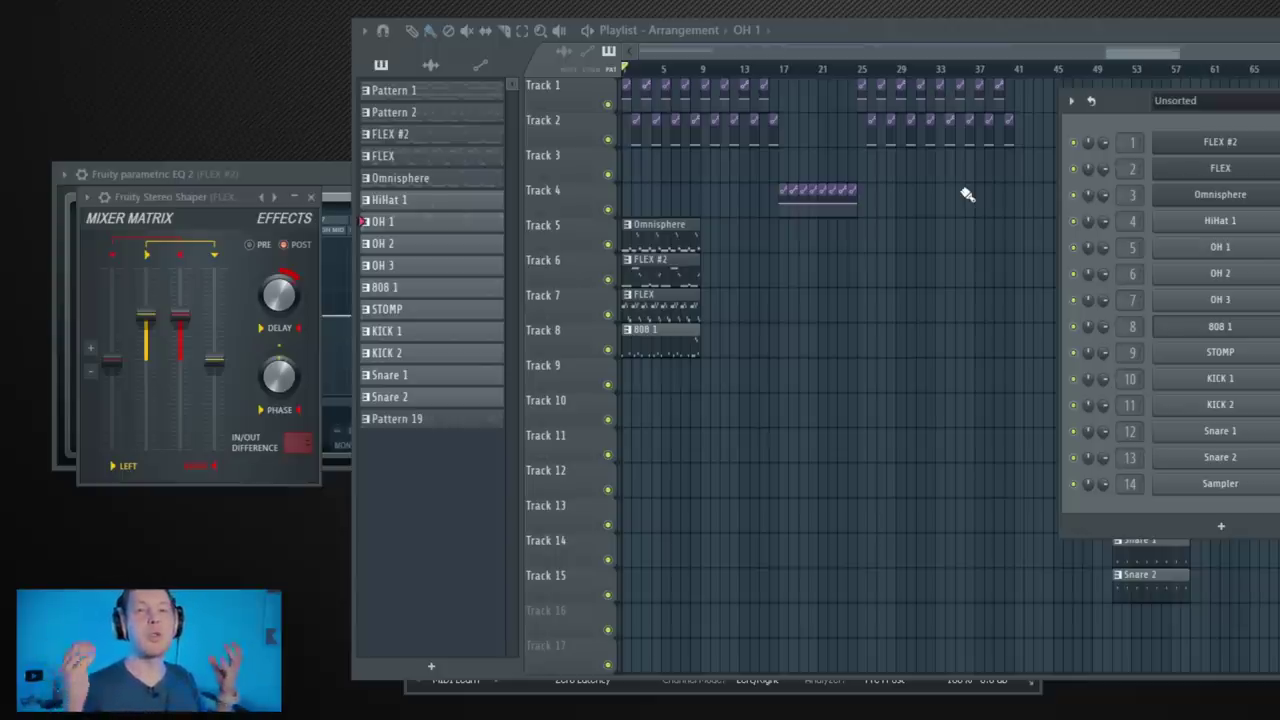
key("F6")
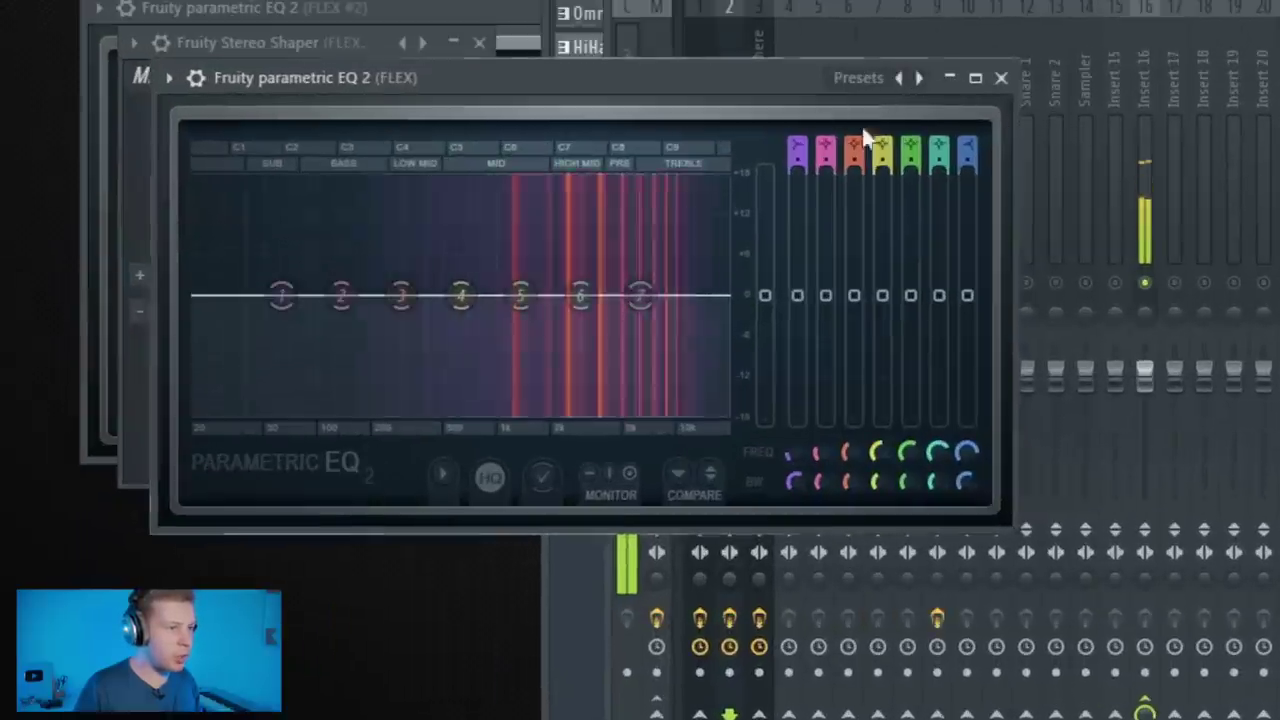
Apply the 30Hz + 18kHz cut preset to the FLEX track's EQ, raise the low cut to about 1 kHz and adjust the high cut
left_click(860, 77)
left_click(1028, 306)
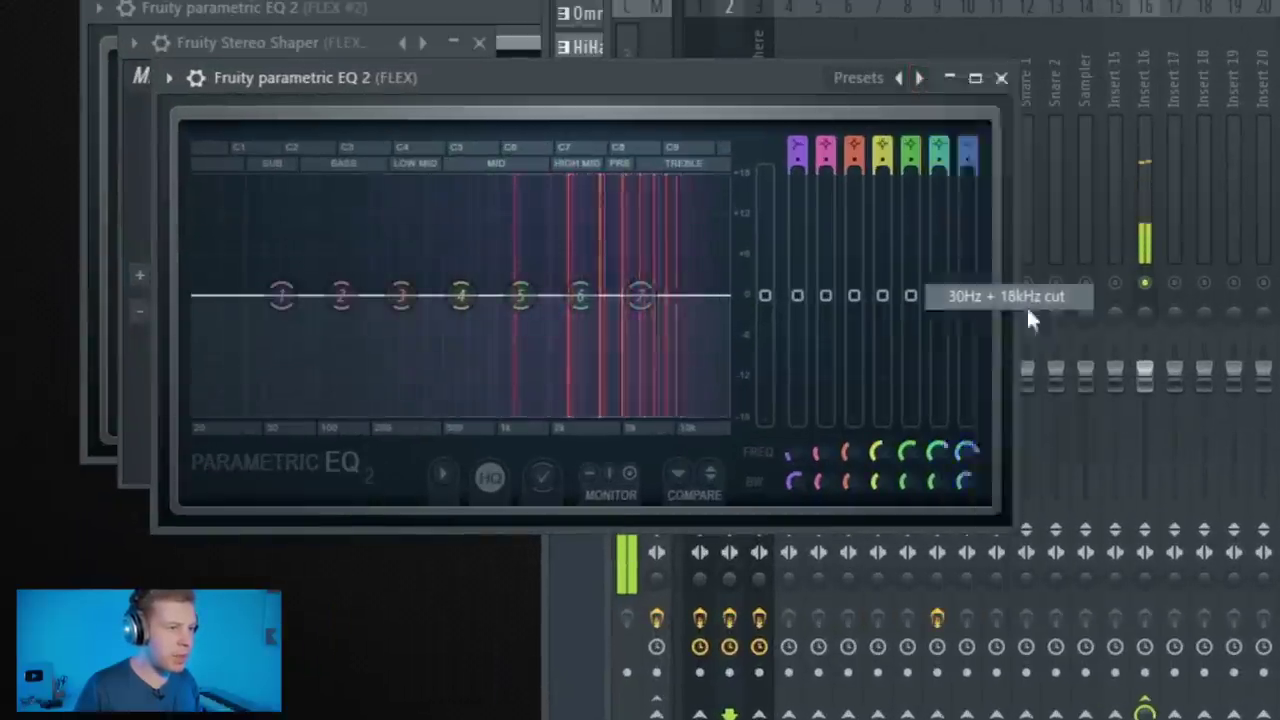
left_click_drag(793, 452, 793, 334)
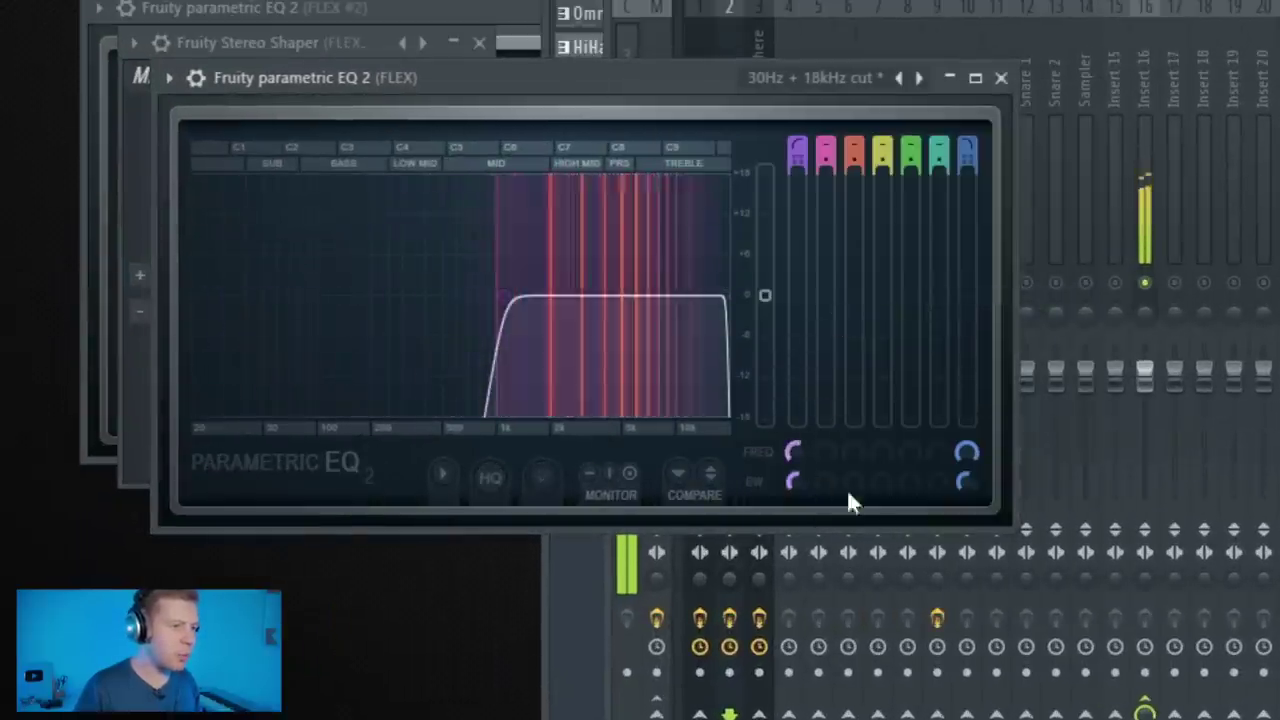
left_click_drag(967, 452, 967, 469)
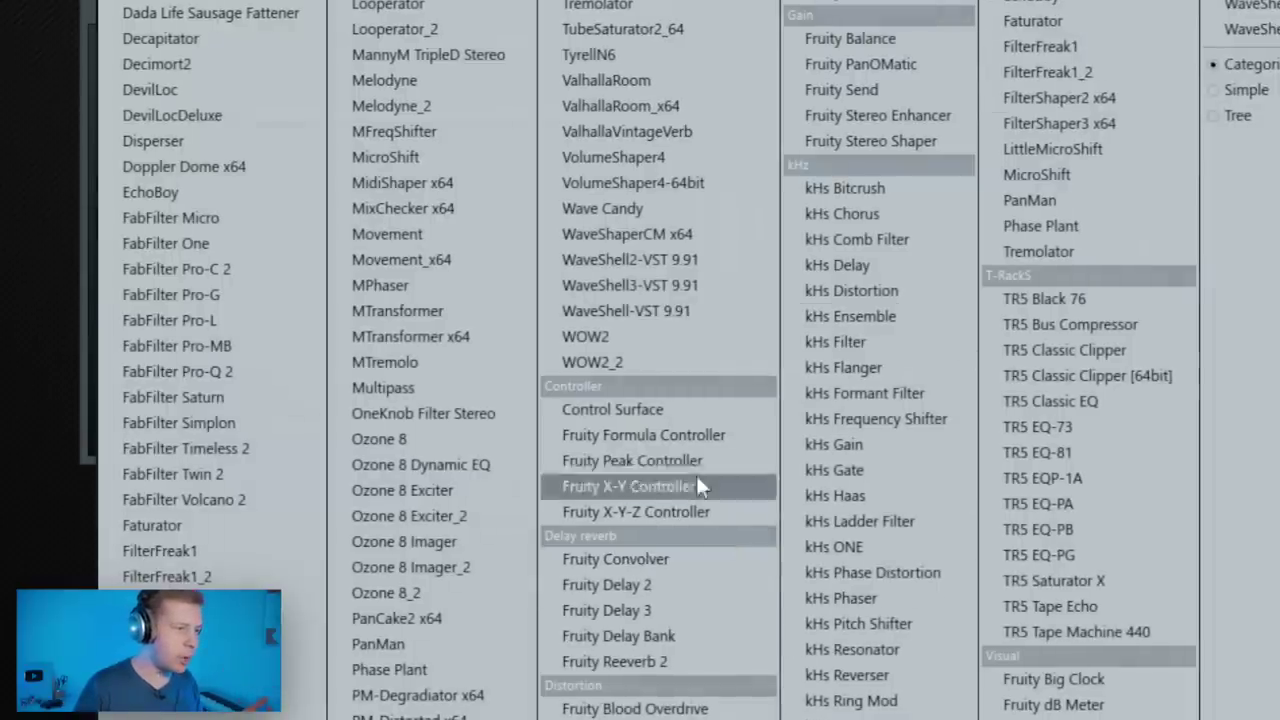
Load Fruity Stereo Enhancer in the second effect slot of the FLEX track and select the 808 1 mixer track
left_click(882, 116)
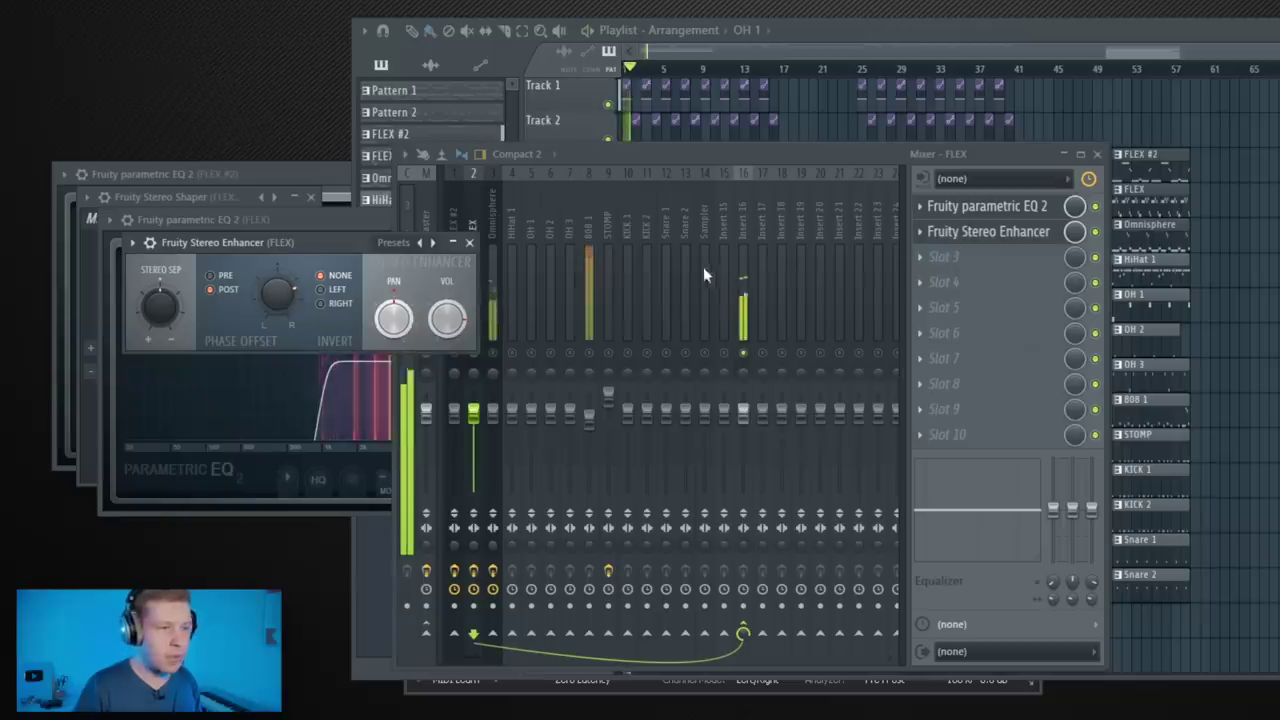
left_click(584, 266)
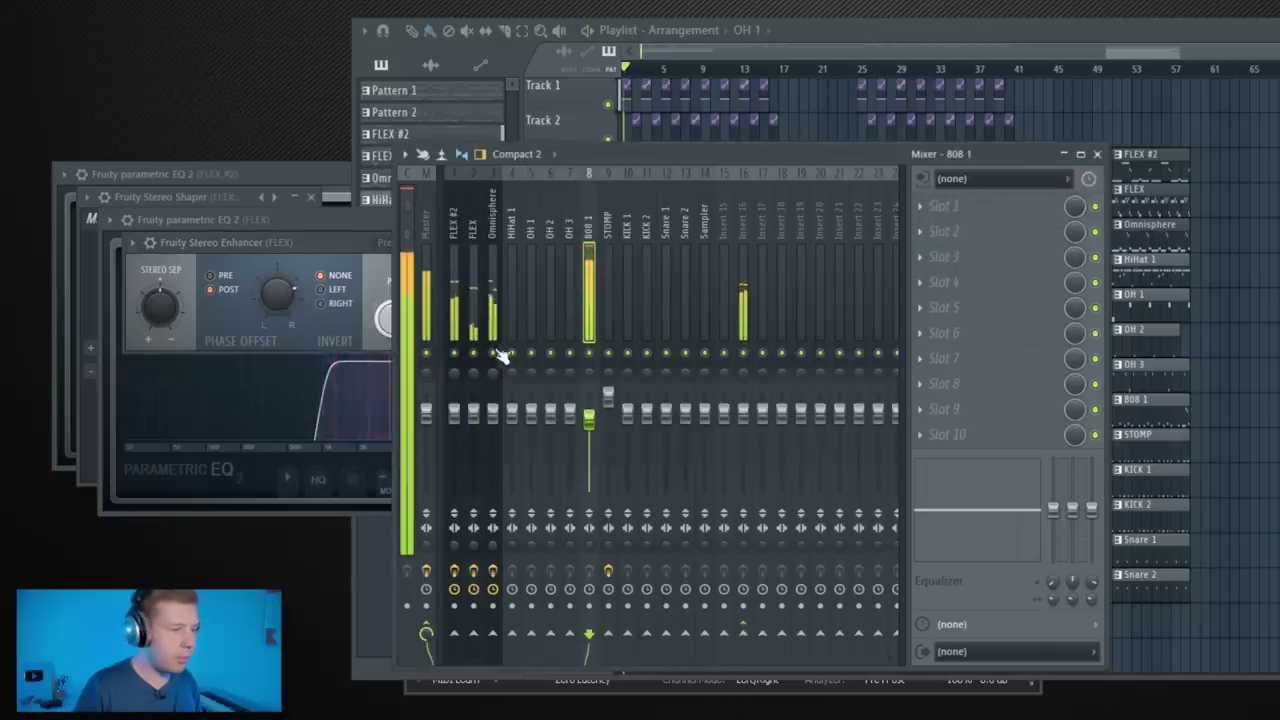
Balance the melody tracks by lowering the FLEX and FLEX #2 faders and raising the Omnisphere fader slightly
left_click(474, 418)
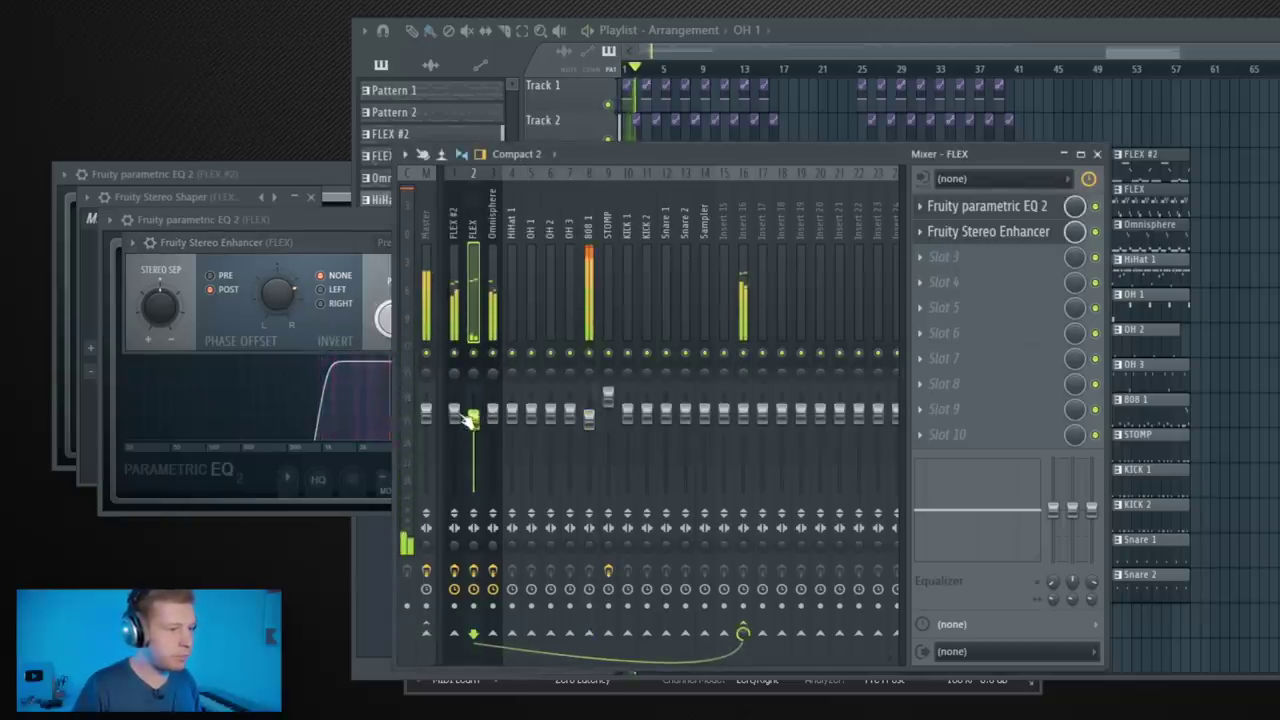
left_click_drag(455, 415, 455, 441)
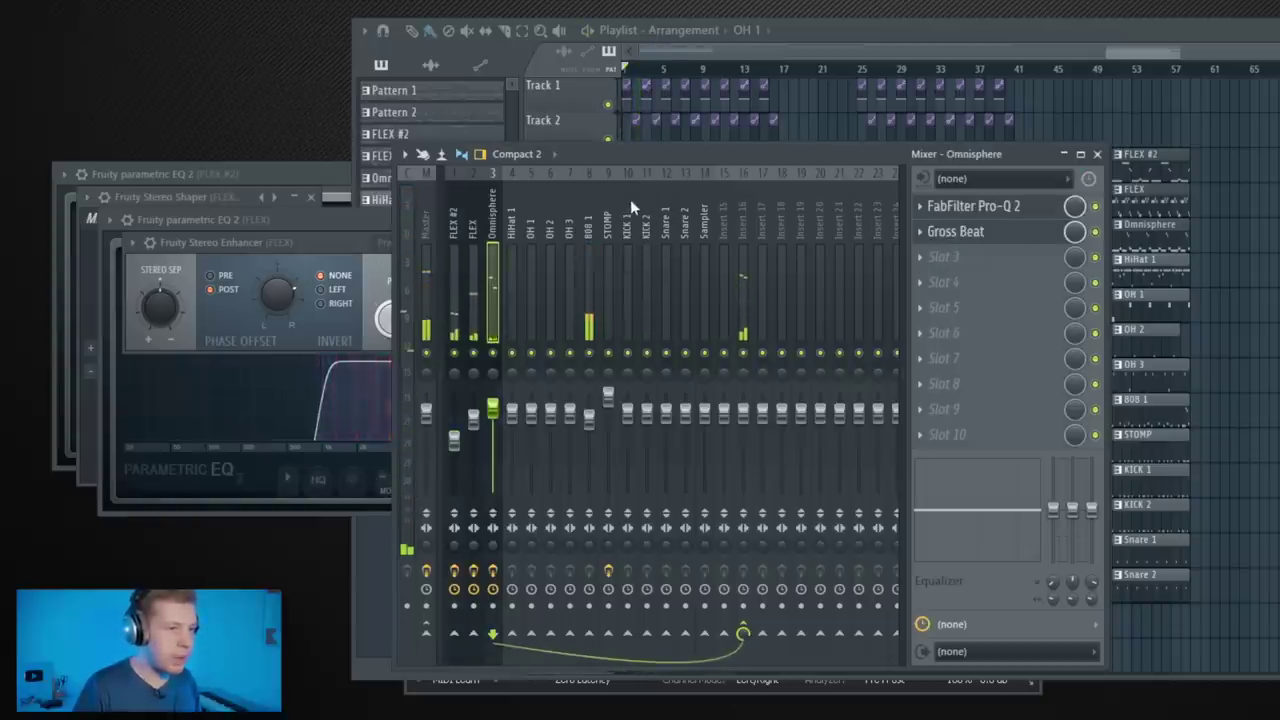
Route the KICK 1 mixer track as a sidechain source to Insert 16 and the 808 1 track
left_click(634, 238)
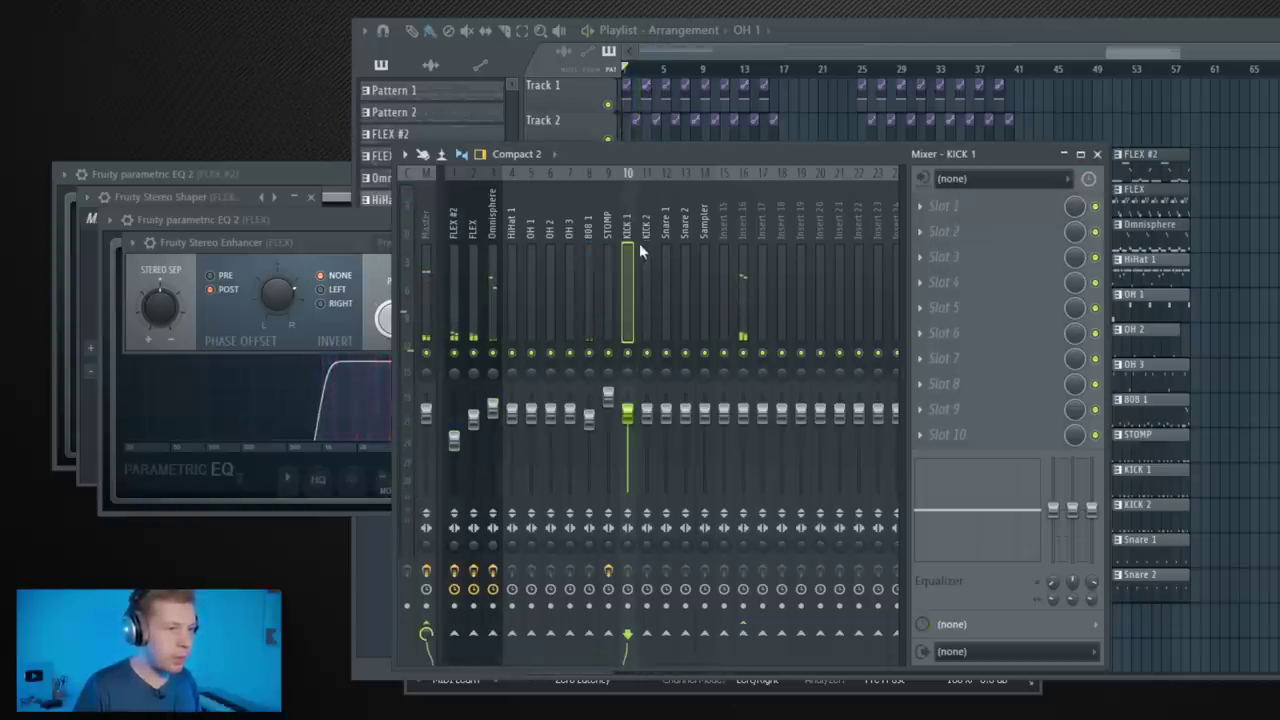
right_click(743, 634)
left_click(790, 686)
left_click(590, 268)
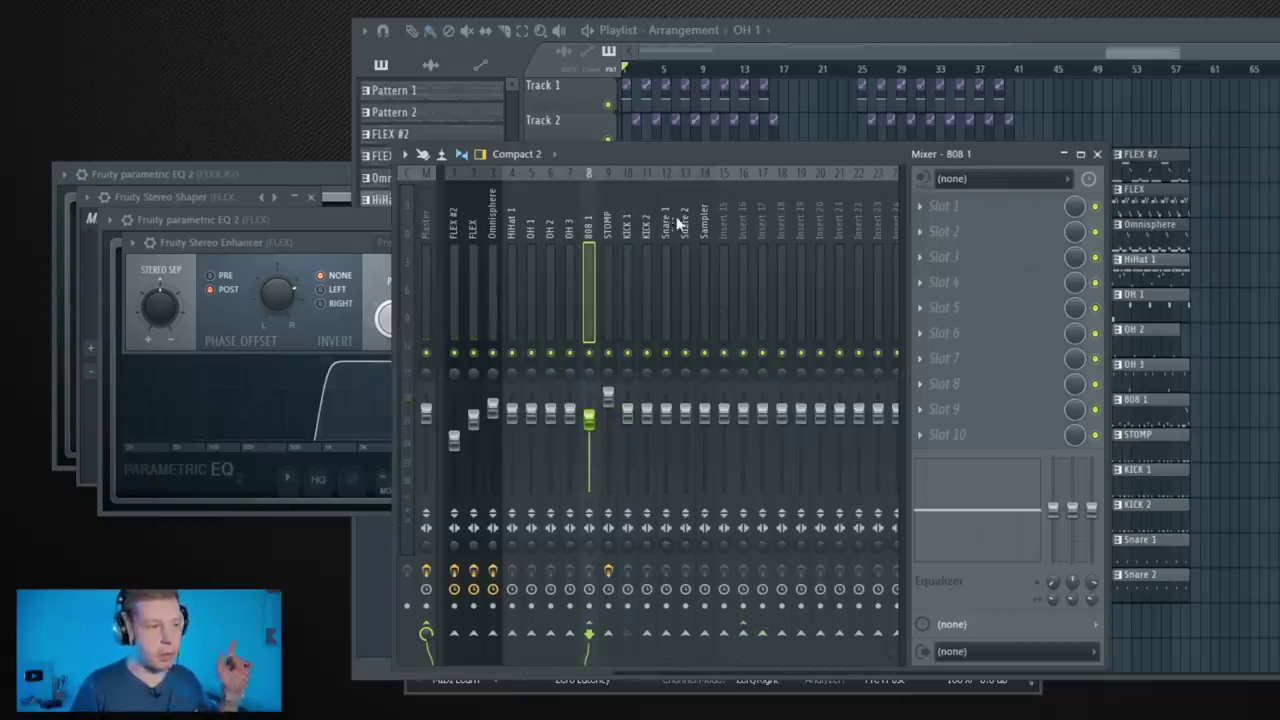
Load Fruity Limiter in the 808 1 track's second effect slot, in compressor mode with KICK 1 as sidechain input
left_click(958, 230)
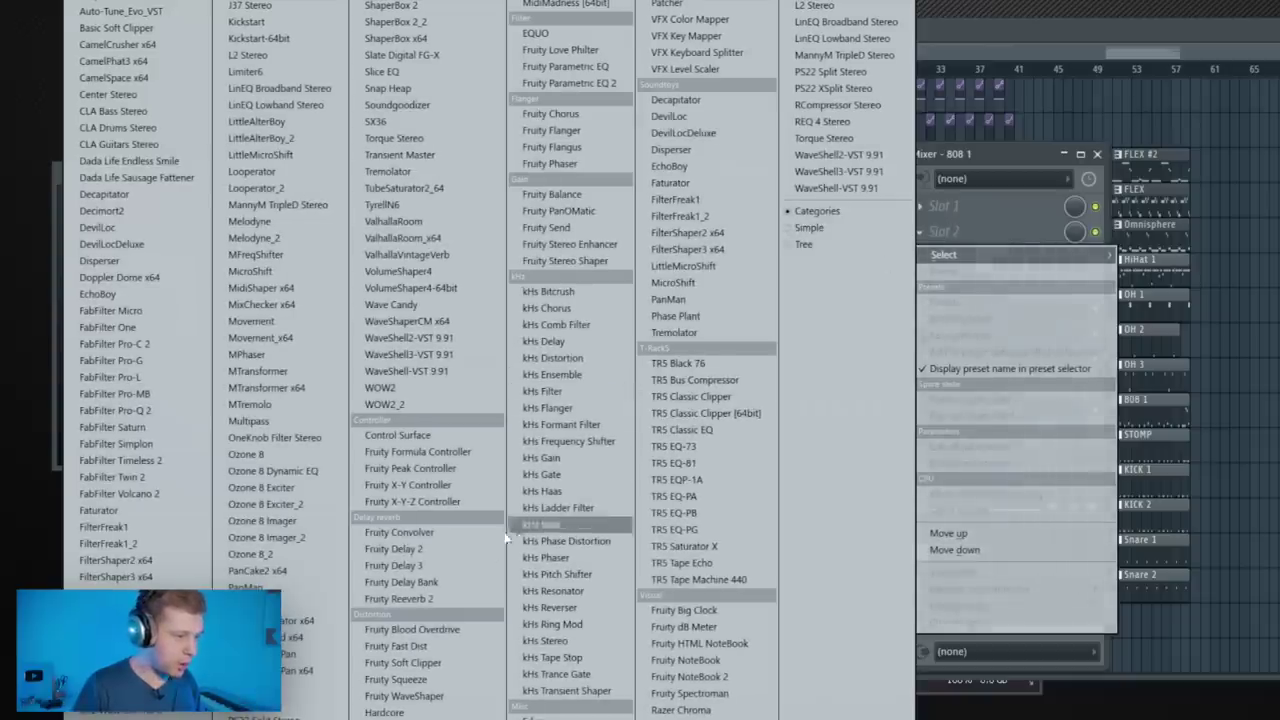
left_click(410, 716)
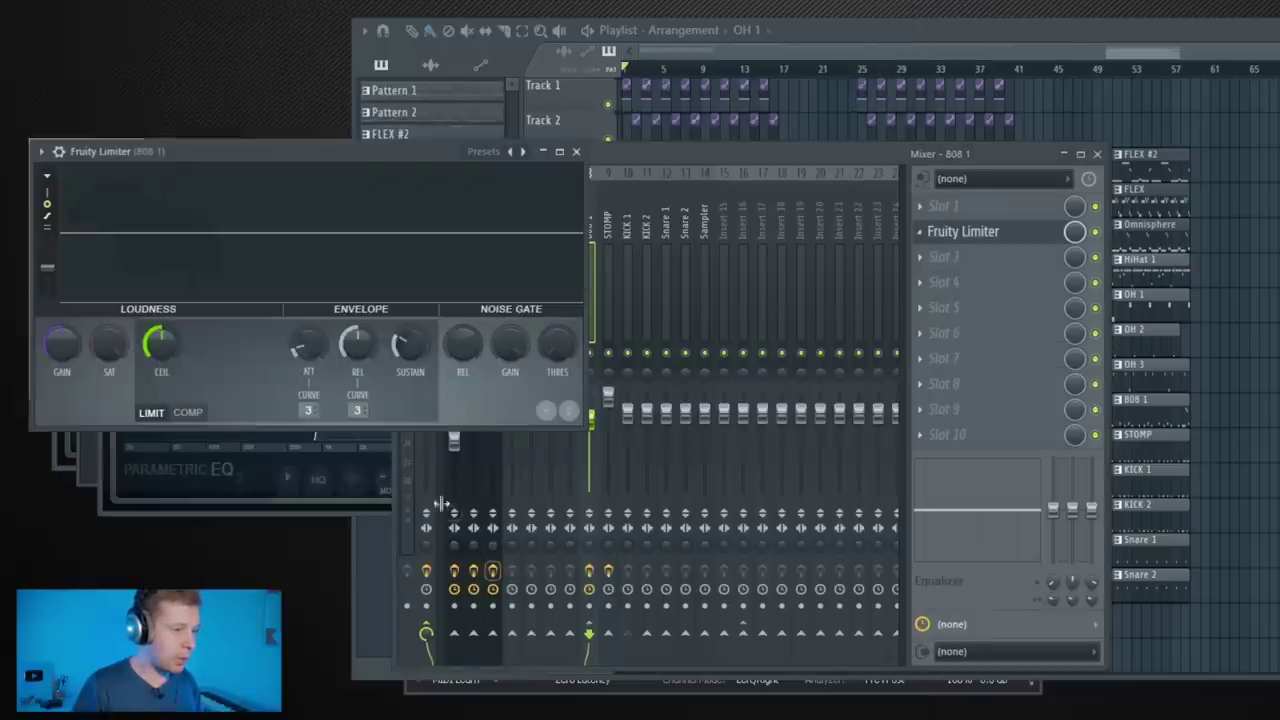
left_click(188, 412)
left_click(358, 410)
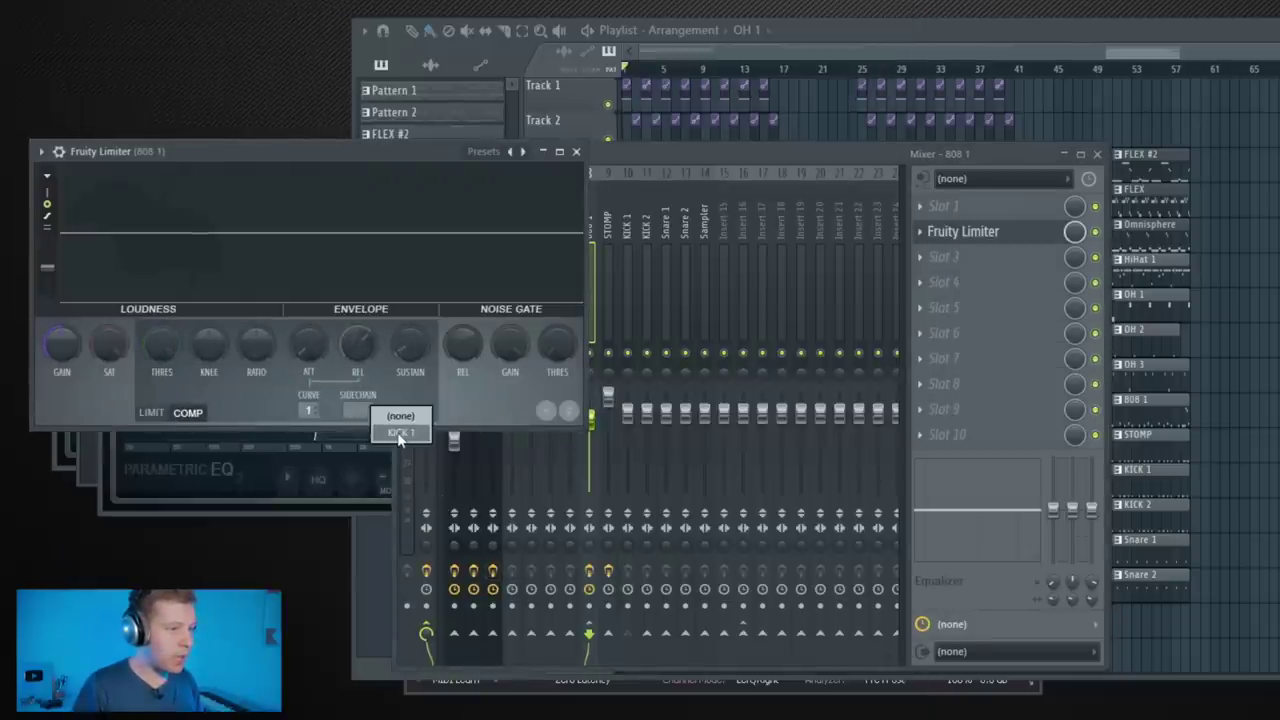
Raise the 808 1 limiter's ceiling to maximum and adjust the compressor's threshold and ratio so the kick ducks the 808
left_click_drag(170, 365, 210, 388)
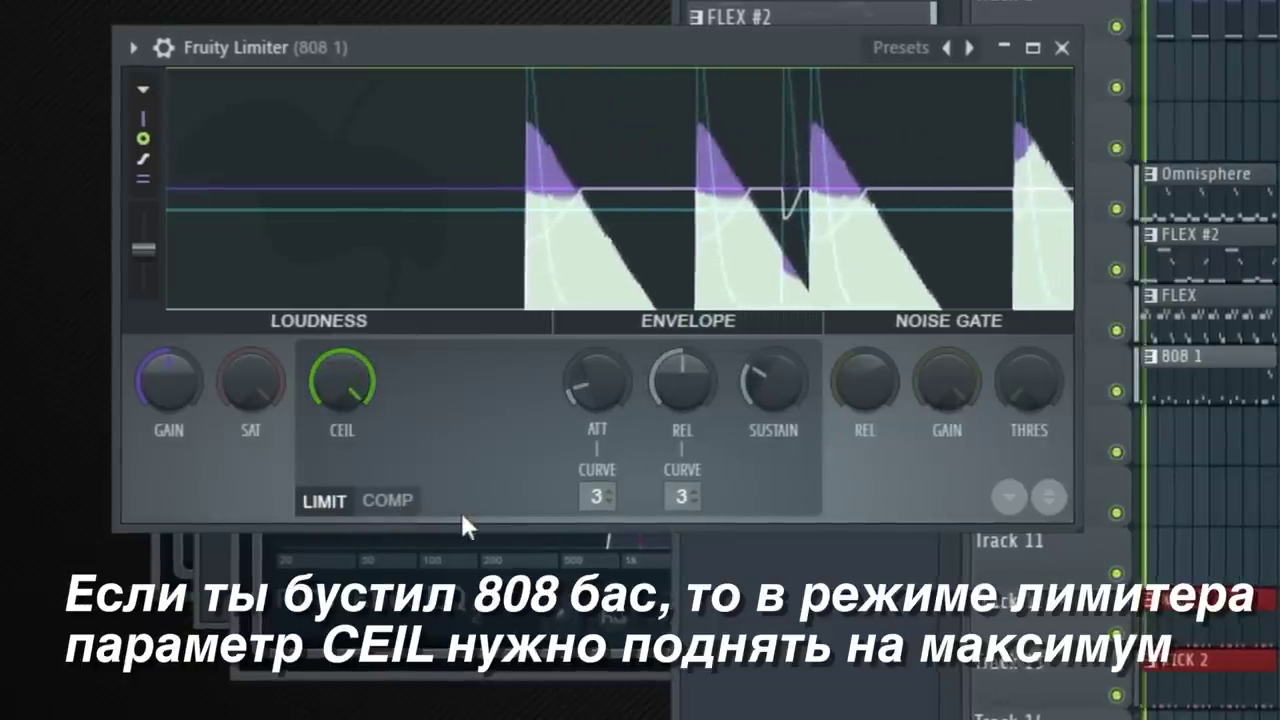
left_click(387, 501)
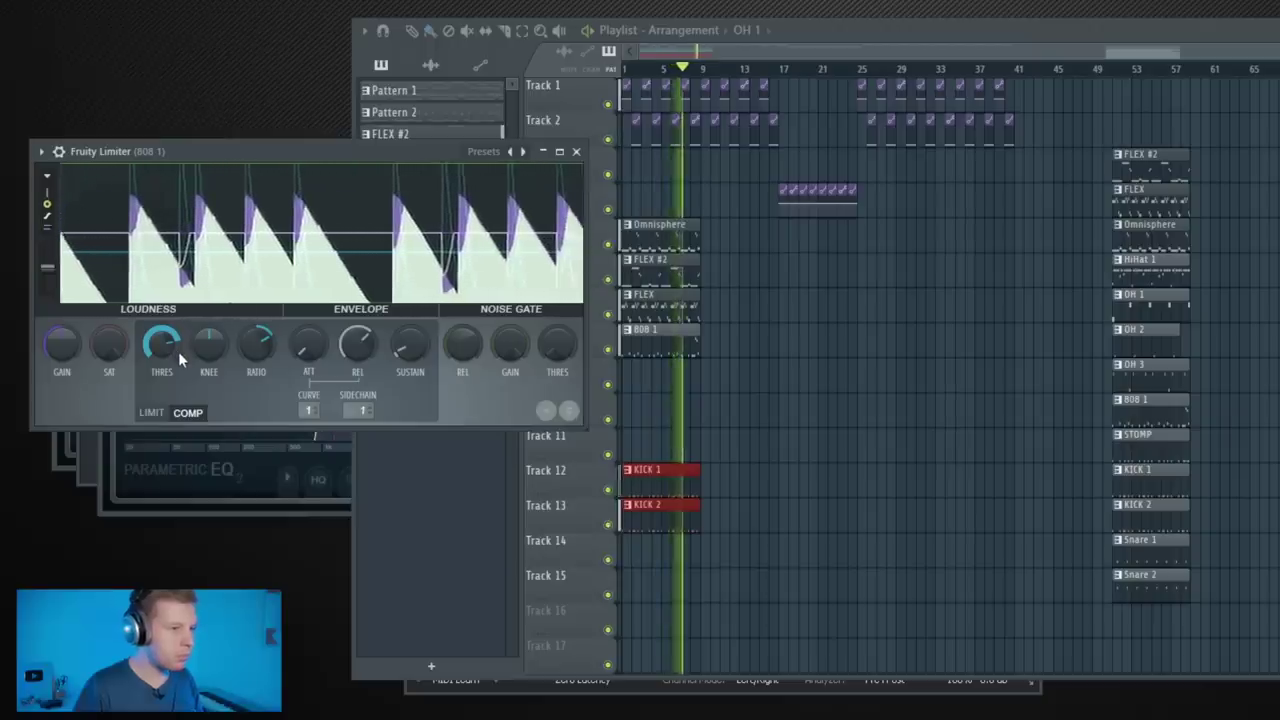
key("space")
key("F9")
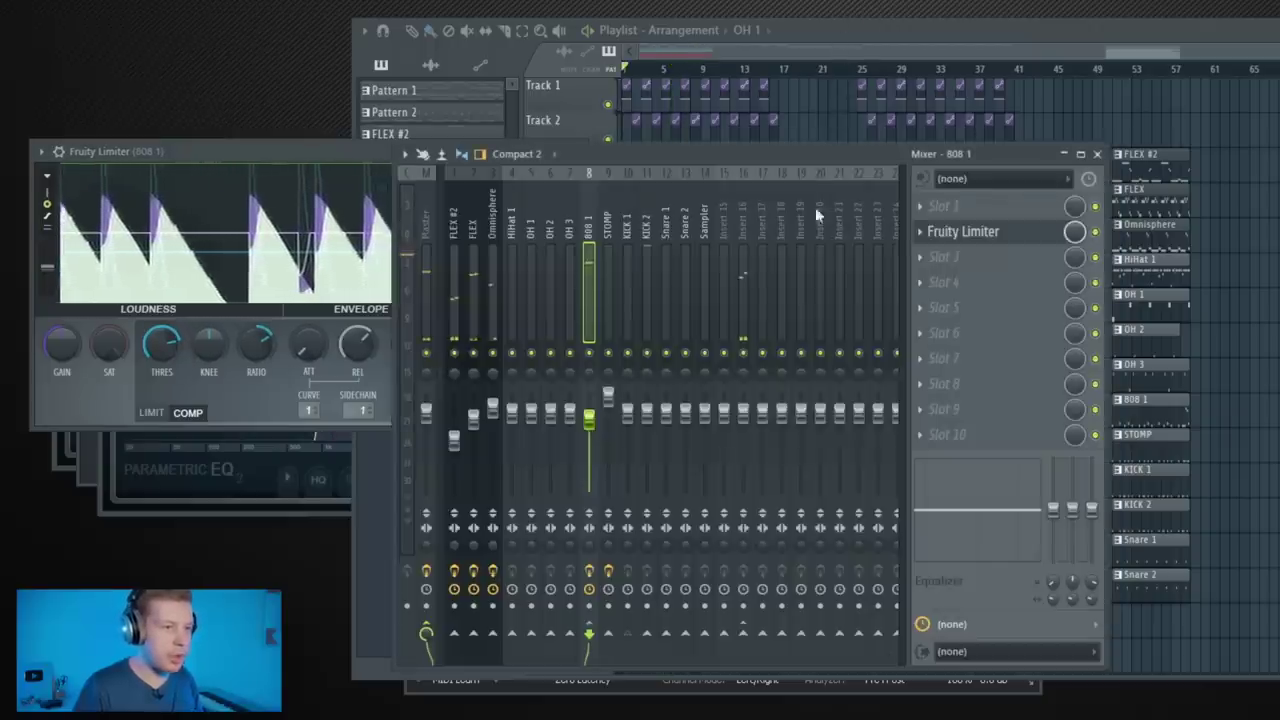
Add a Fruity Limiter compressor to Insert 16, choose its kick sidechain input and adjust the ratio and threshold
left_click(925, 232)
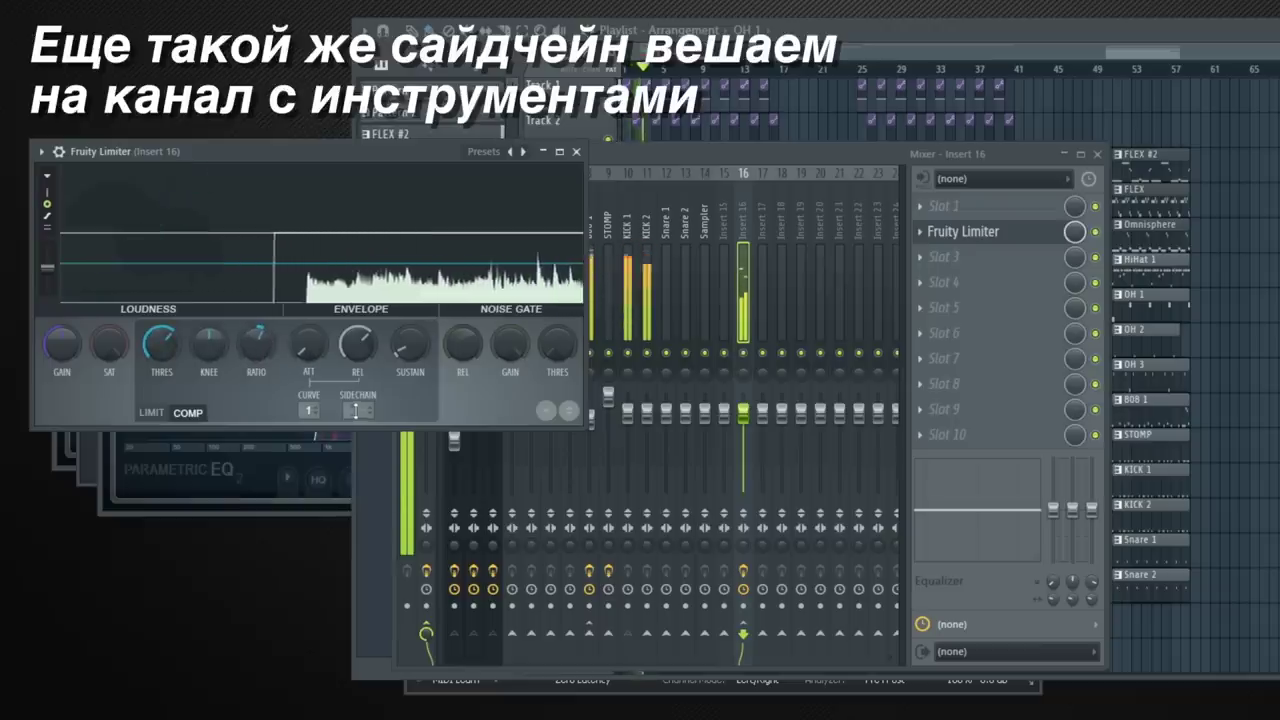
right_click(359, 411)
left_click(398, 488)
left_click_drag(257, 344, 257, 322)
left_click_drag(162, 345, 162, 360)
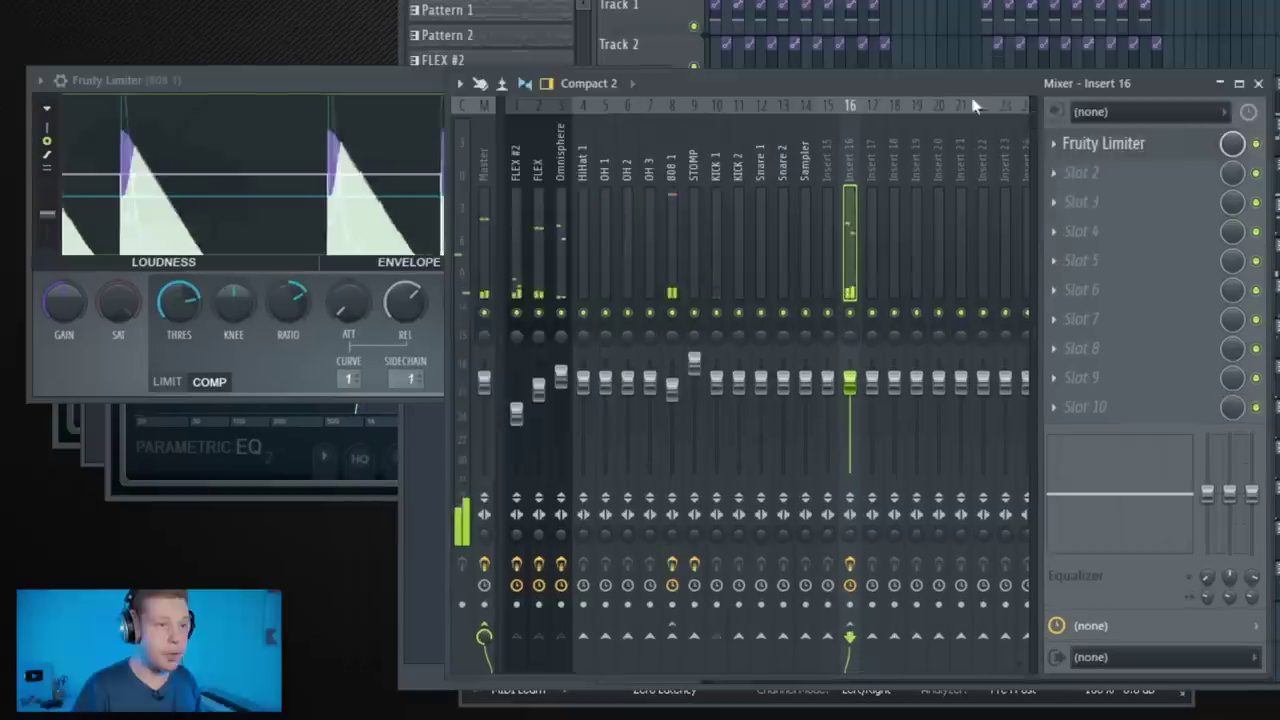
key("F9")
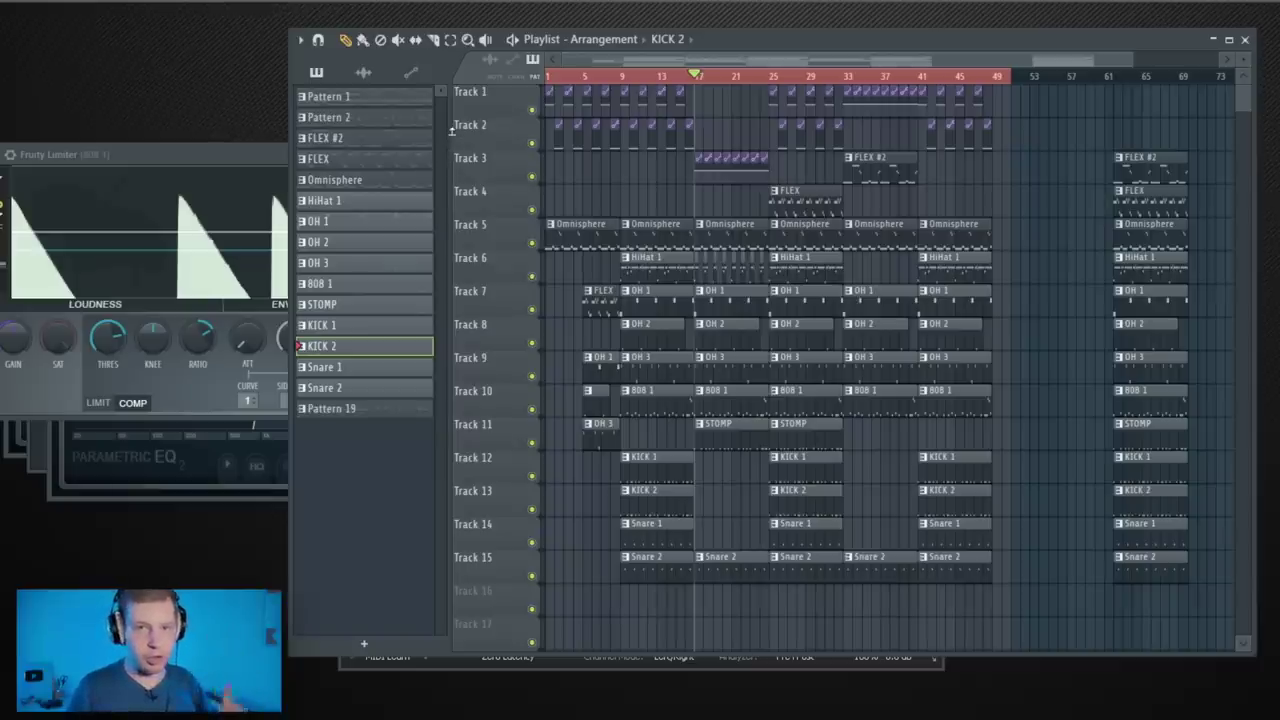
Place the KSHMR_Cymbal_Transition_08 audio clip on Track 16 so that it builds up towards bar 9
left_click(366, 74)
left_click_drag(358, 112, 612, 600)
scroll(788, 626, "up", 8)
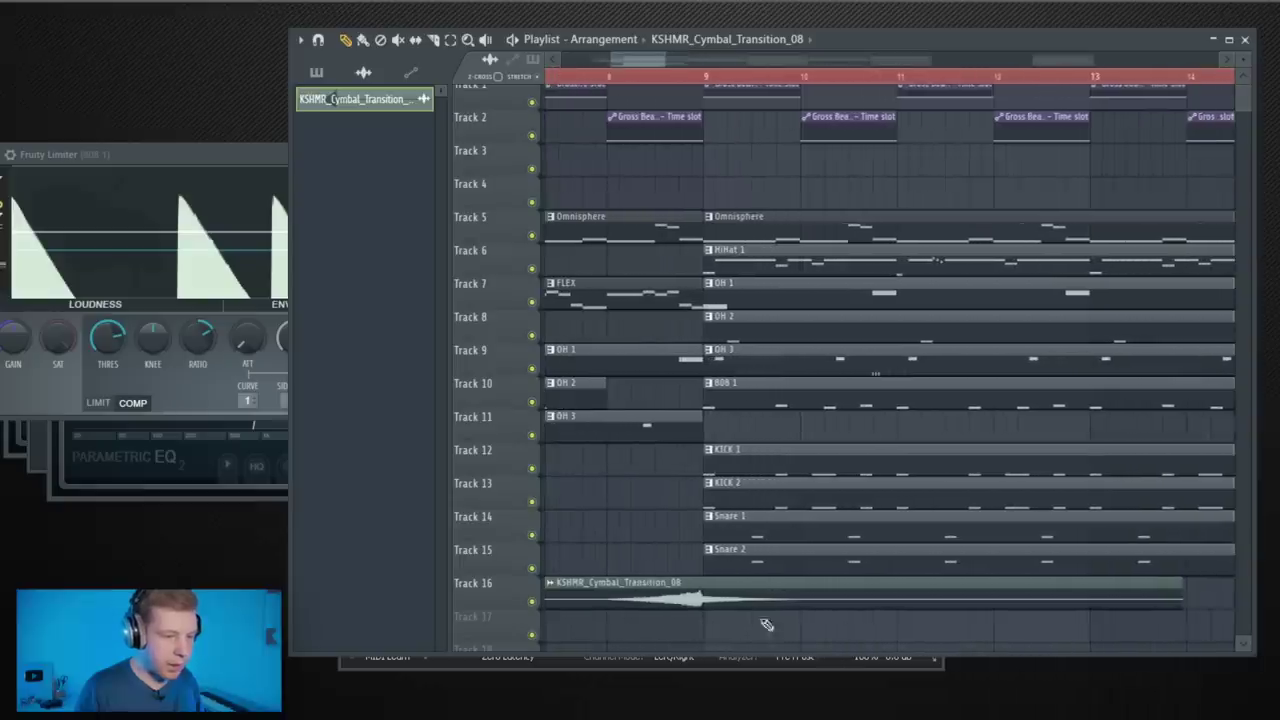
Slice the cymbal transition clip after its peak, delete the tail and move the rest to end at bar 9
scroll(798, 598, "up", 4)
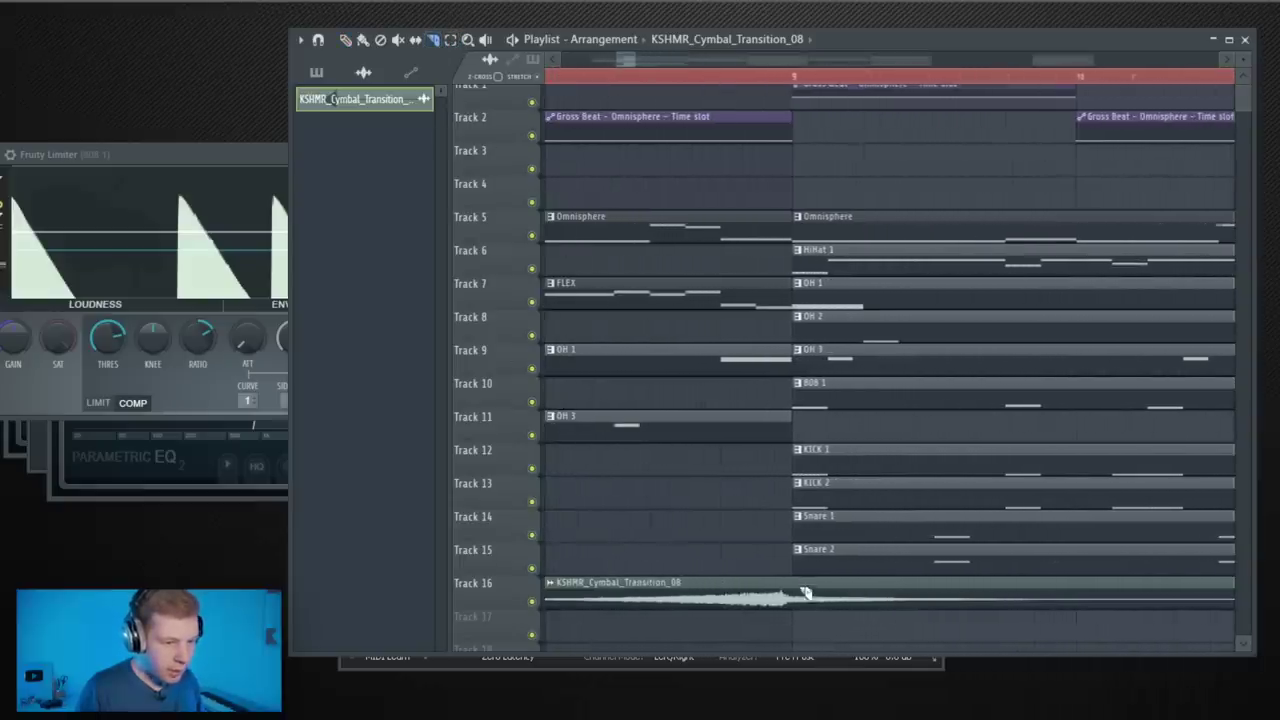
scroll(790, 615, "up", 2)
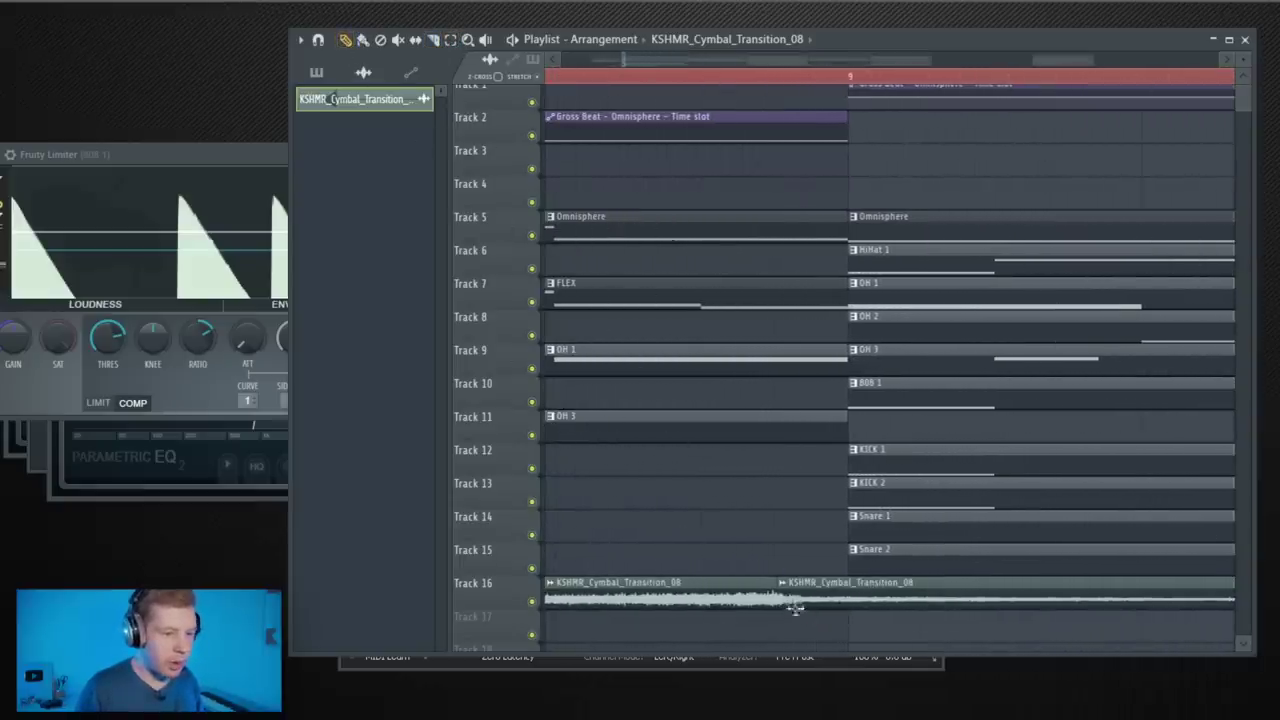
right_click(805, 603)
left_click_drag(705, 605, 781, 609)
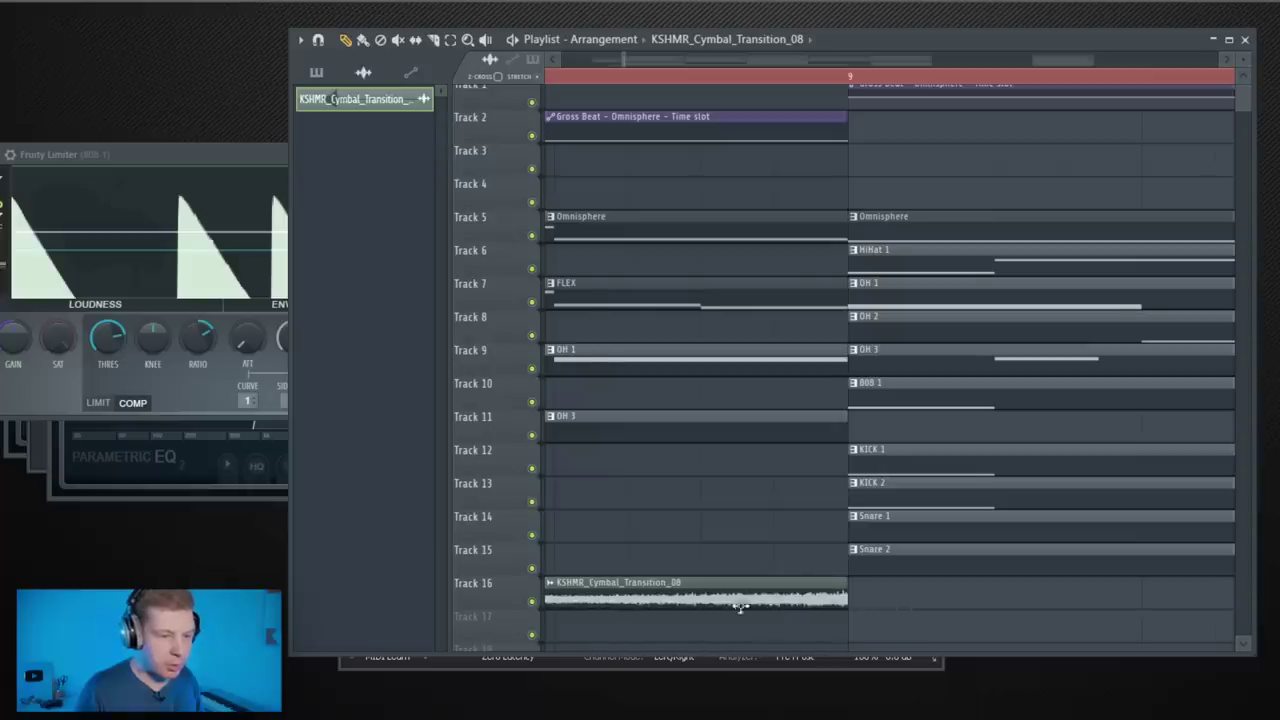
scroll(757, 618, "down", 8)
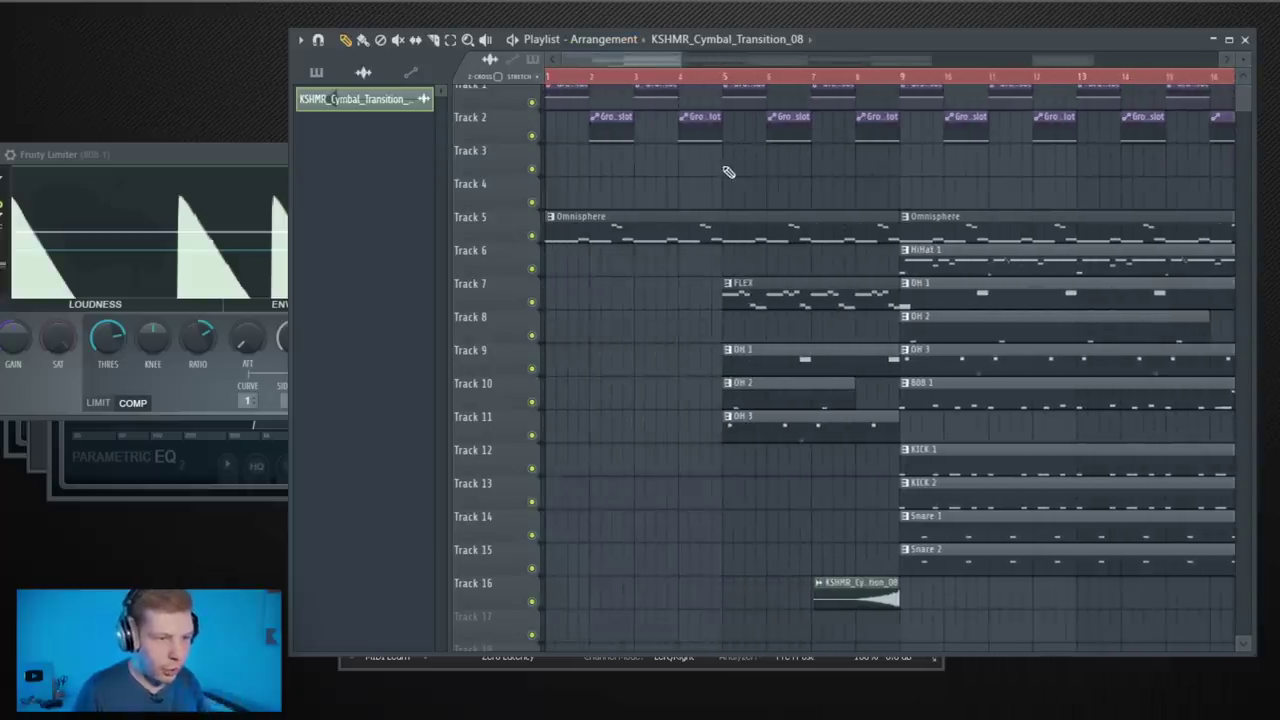
Show the unsorted channels and place the BWB WAVE 3 KICK (15) sample as an audio clip on Track 14 at bar 7
left_click(785, 1)
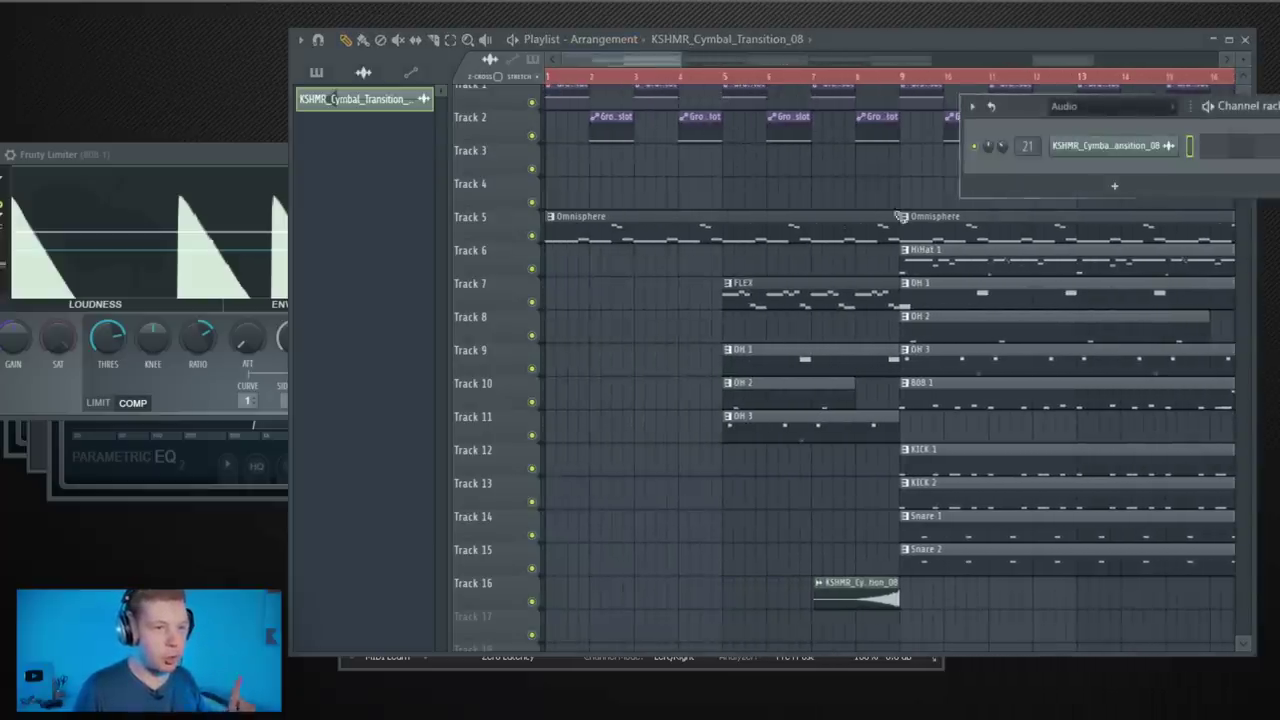
left_click(1092, 108)
left_click(1103, 176)
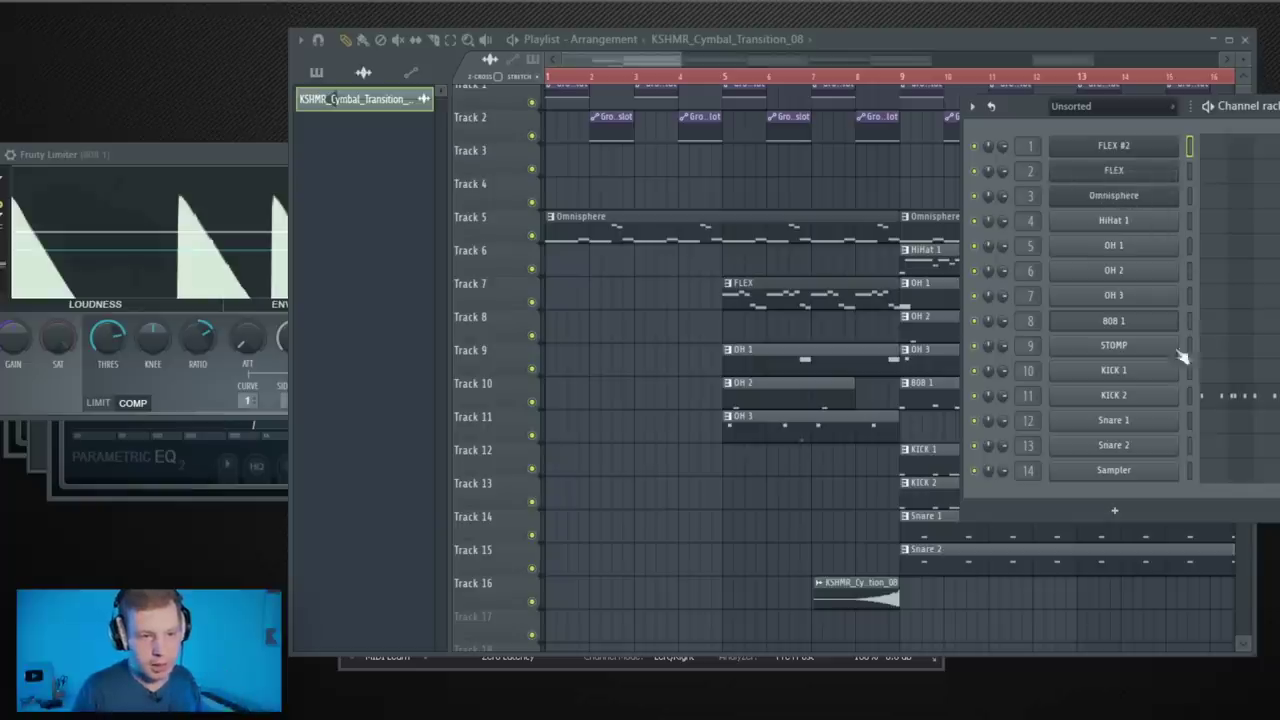
left_click(1152, 393)
left_click_drag(700, 560, 818, 532)
scroll(835, 549, "up", 5)
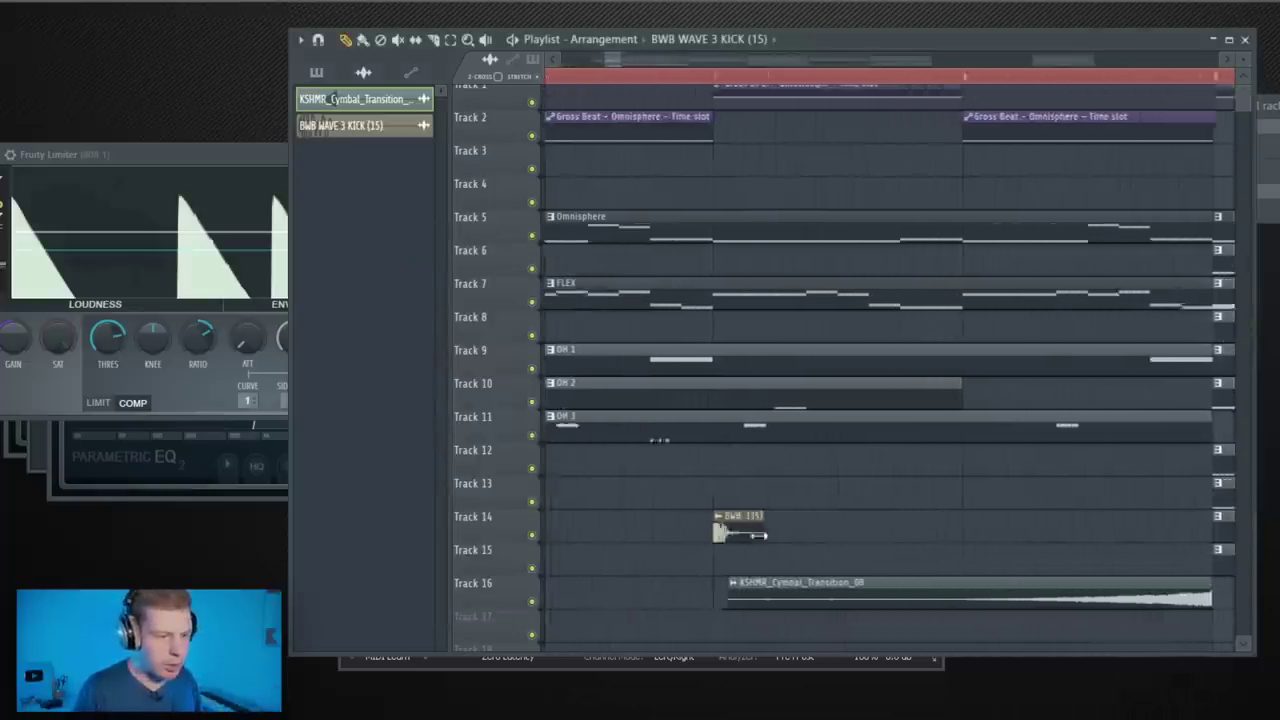
Reverse the BWB WAVE 3 KICK (15) sample and move its Track 14 clip to end exactly at bar 9
double_click(729, 531)
left_click(295, 390)
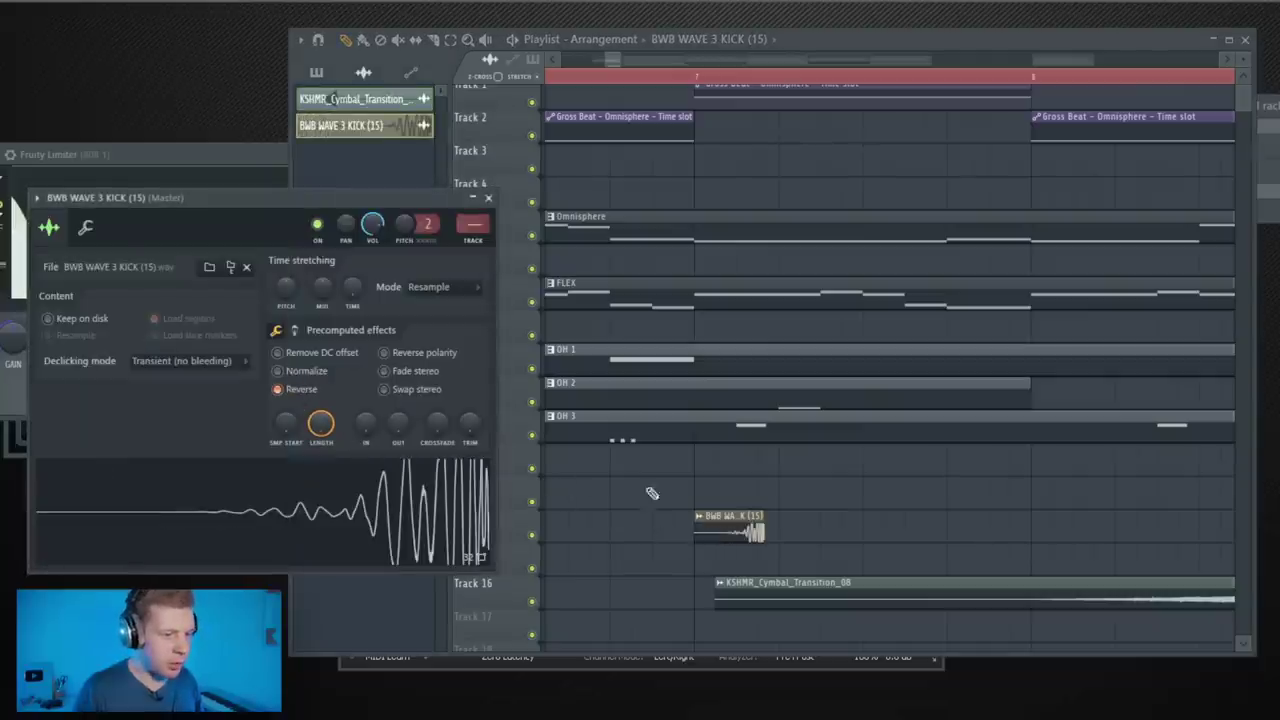
left_click_drag(725, 528, 957, 531)
scroll(986, 537, "down", 5)
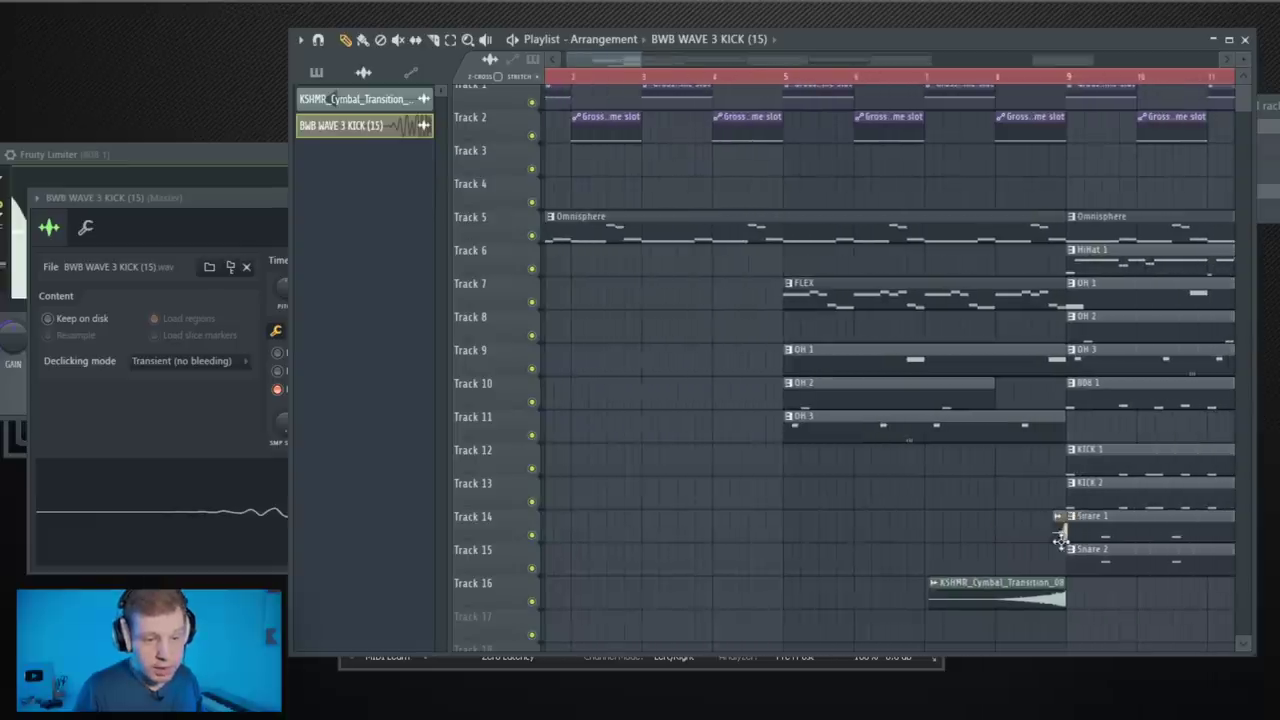
scroll(1062, 537, "up", 8)
left_click(645, 76)
left_click(880, 511)
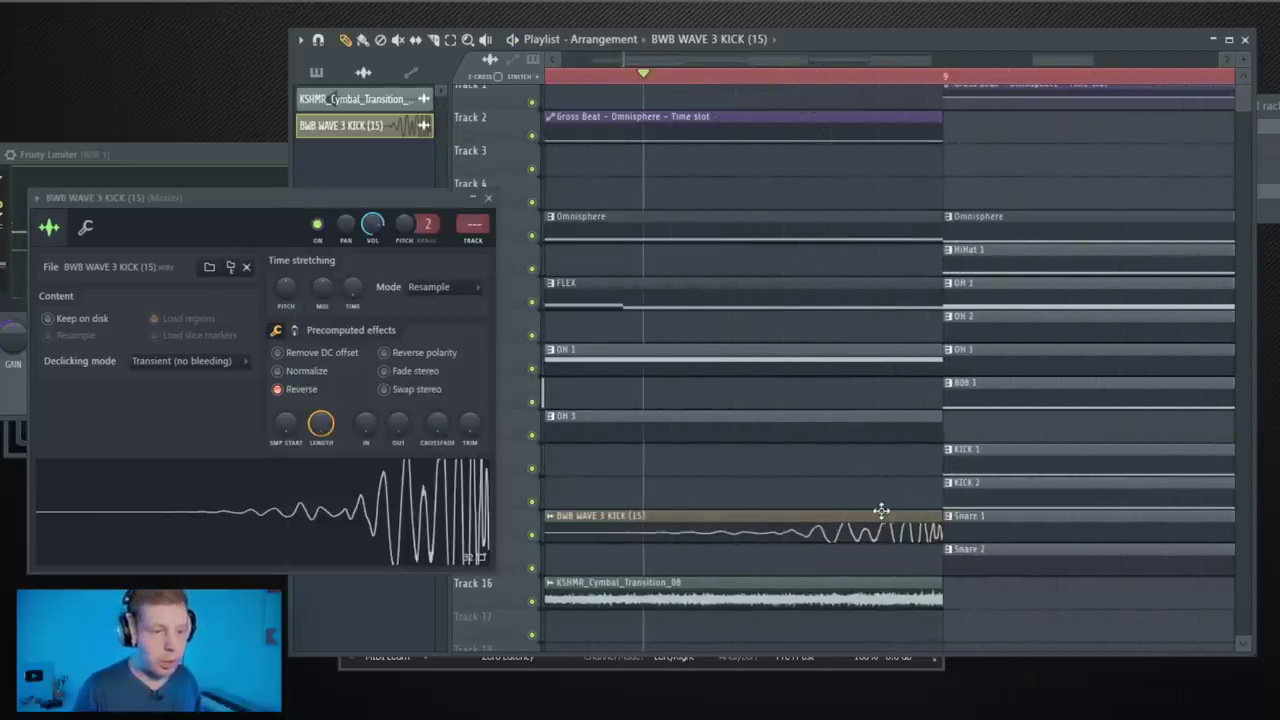
Copy the reversed kick and cymbal transition clips to just before bars 25 and 41
scroll(638, 475, "down", 5)
left_click_drag(606, 480, 641, 614)
scroll(588, 590, "down", 4)
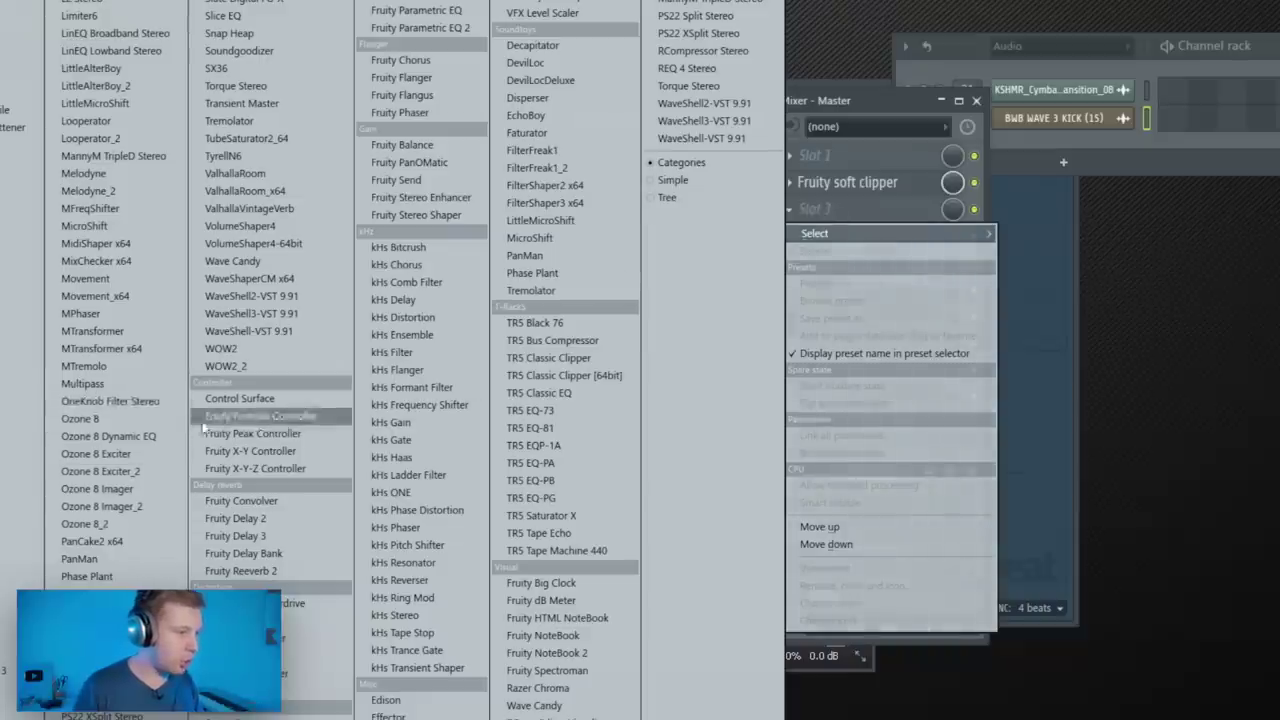
Load Ozone 8 in the Master's third effect slot with Dynamics, Maximizer, Exciter, Dynamic EQ and Imager modules
left_click(80, 418)
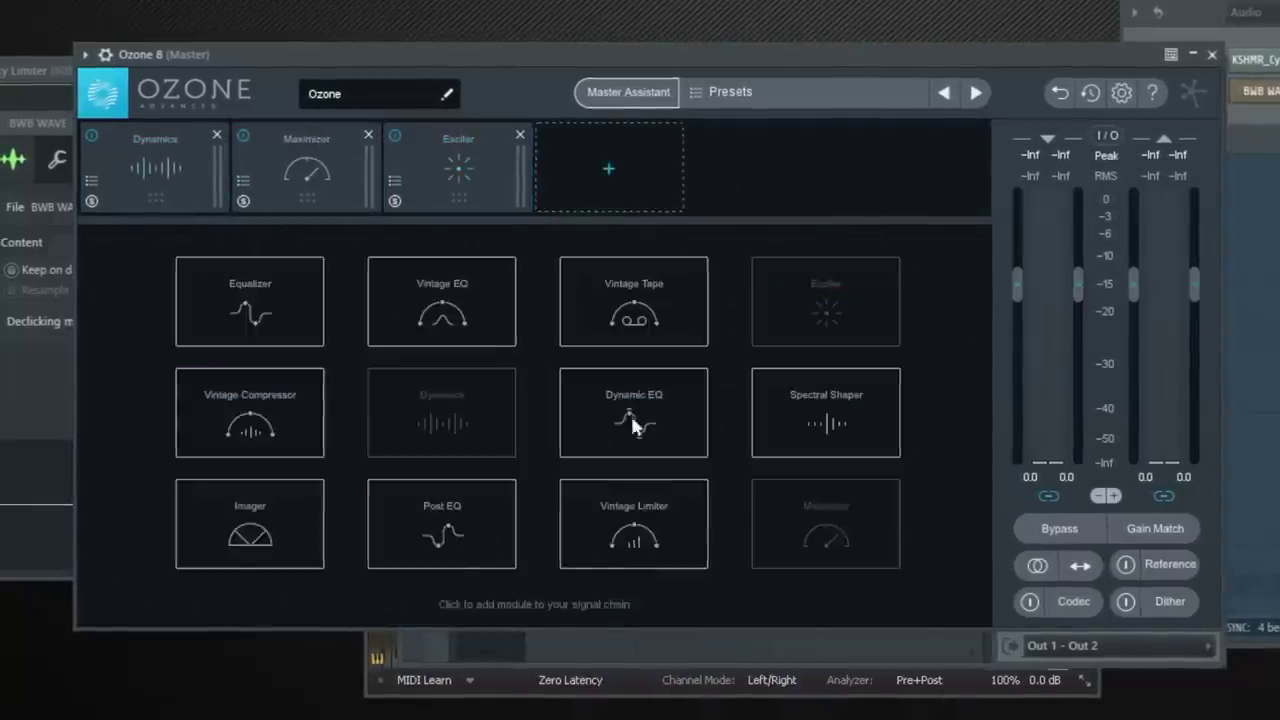
left_click(630, 413)
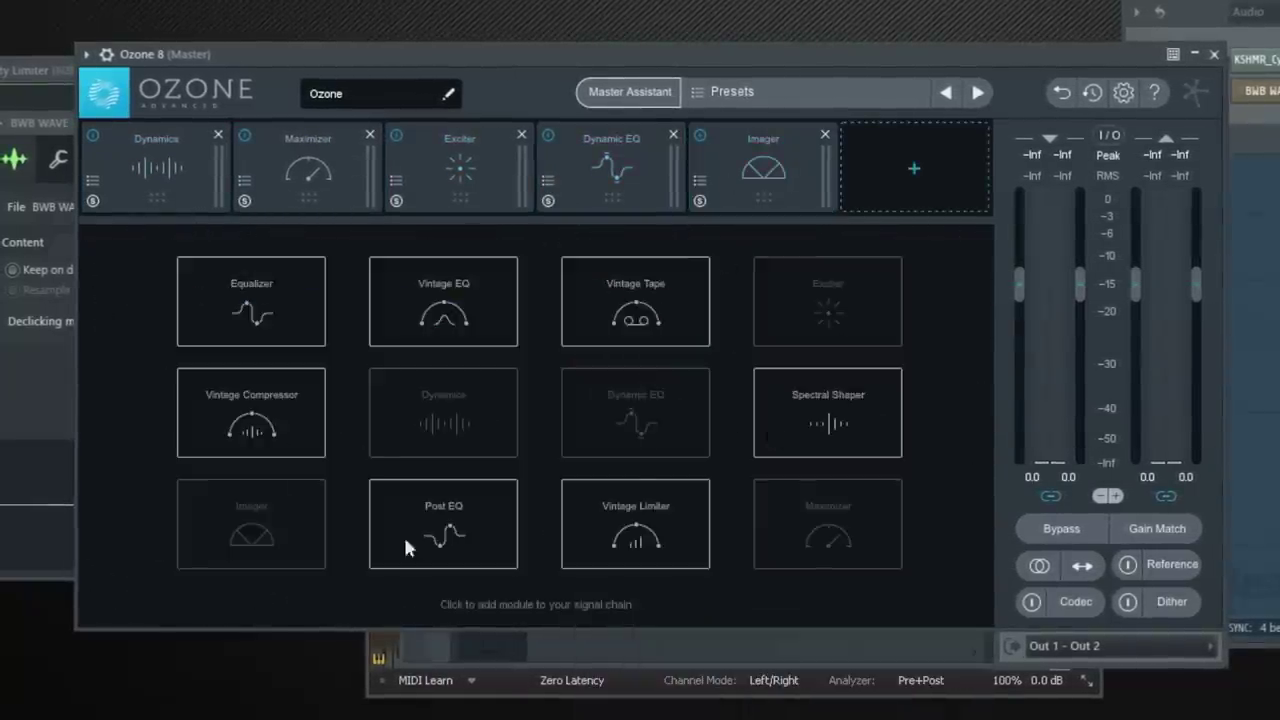
left_click(403, 534)
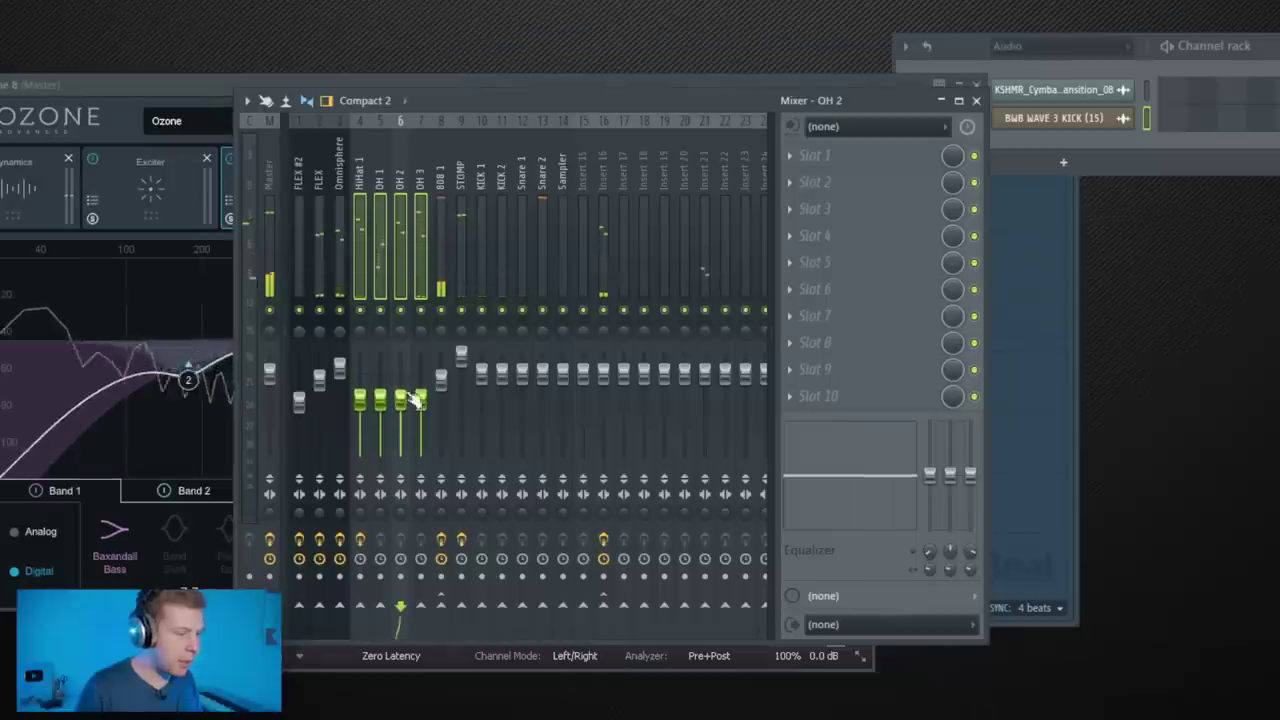
Adjust the HiHat 1, OH 1, OH 2 and OH 3 faders together and lower the Snare 1 fader
left_click_drag(410, 396, 410, 388)
left_click(441, 165)
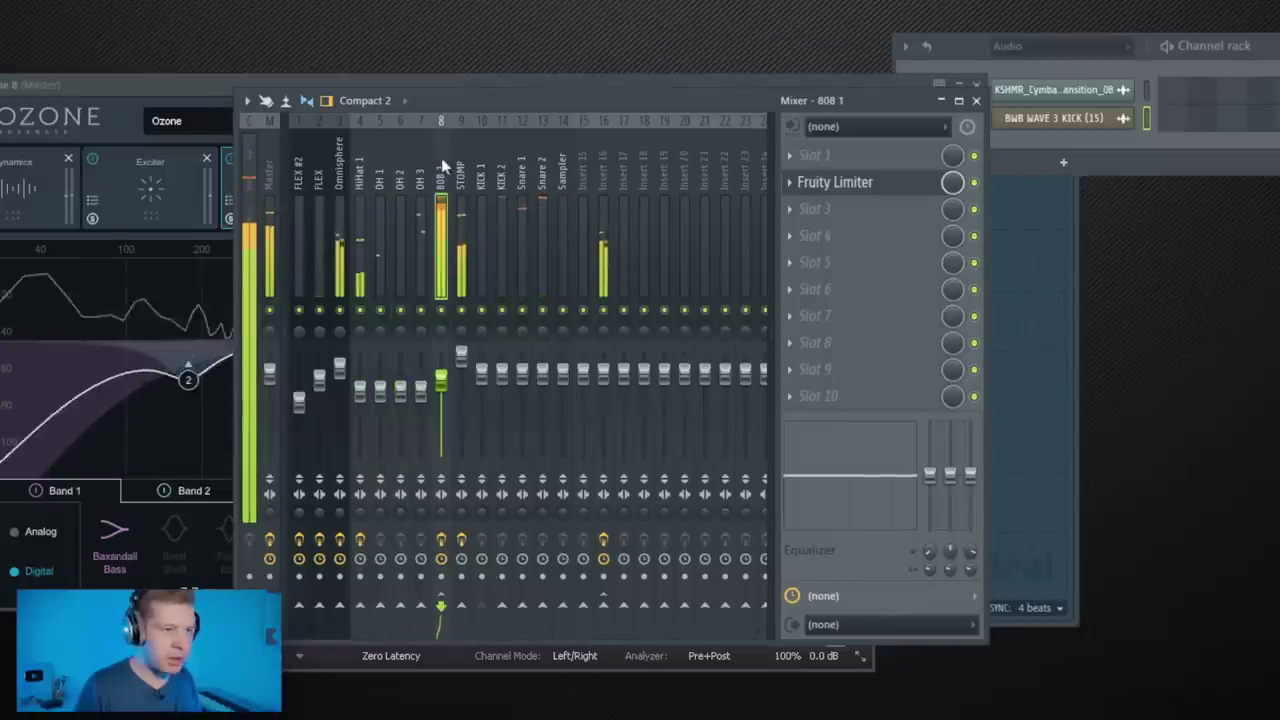
left_click(522, 375)
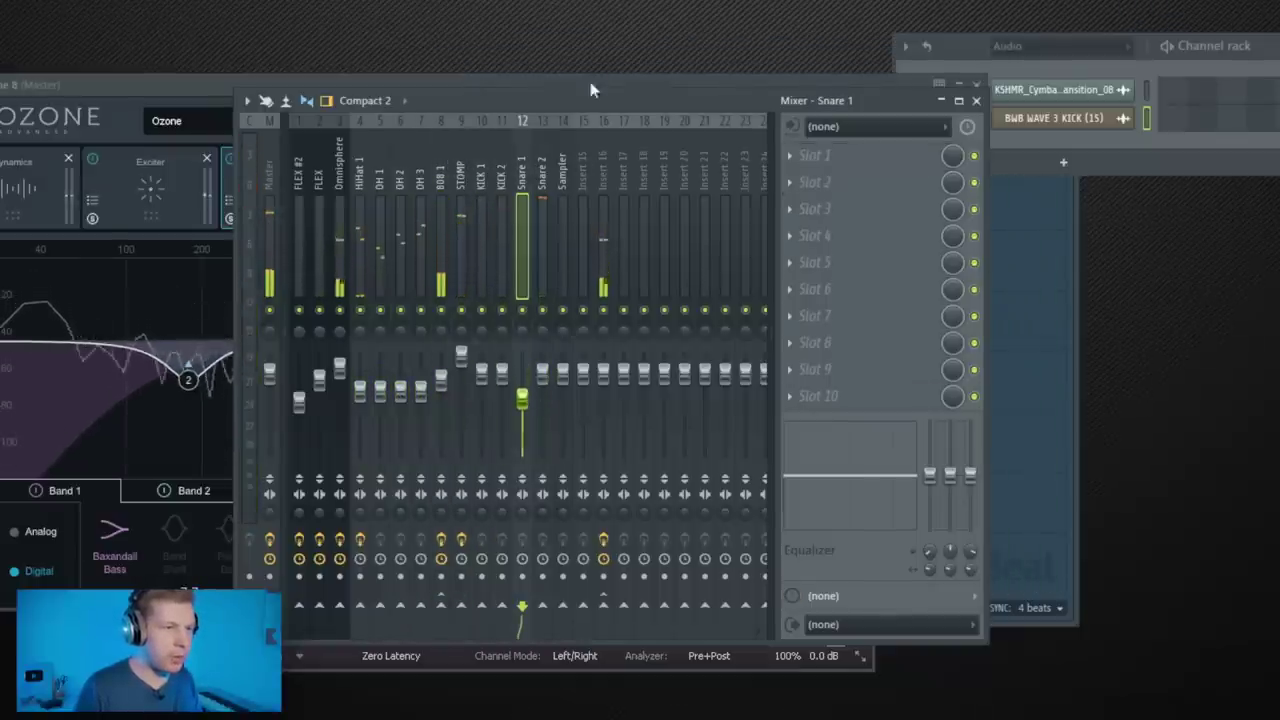
Play the full arrangement in the playlist from the first bar
key("F5")
scroll(530, 20, "down", 5)
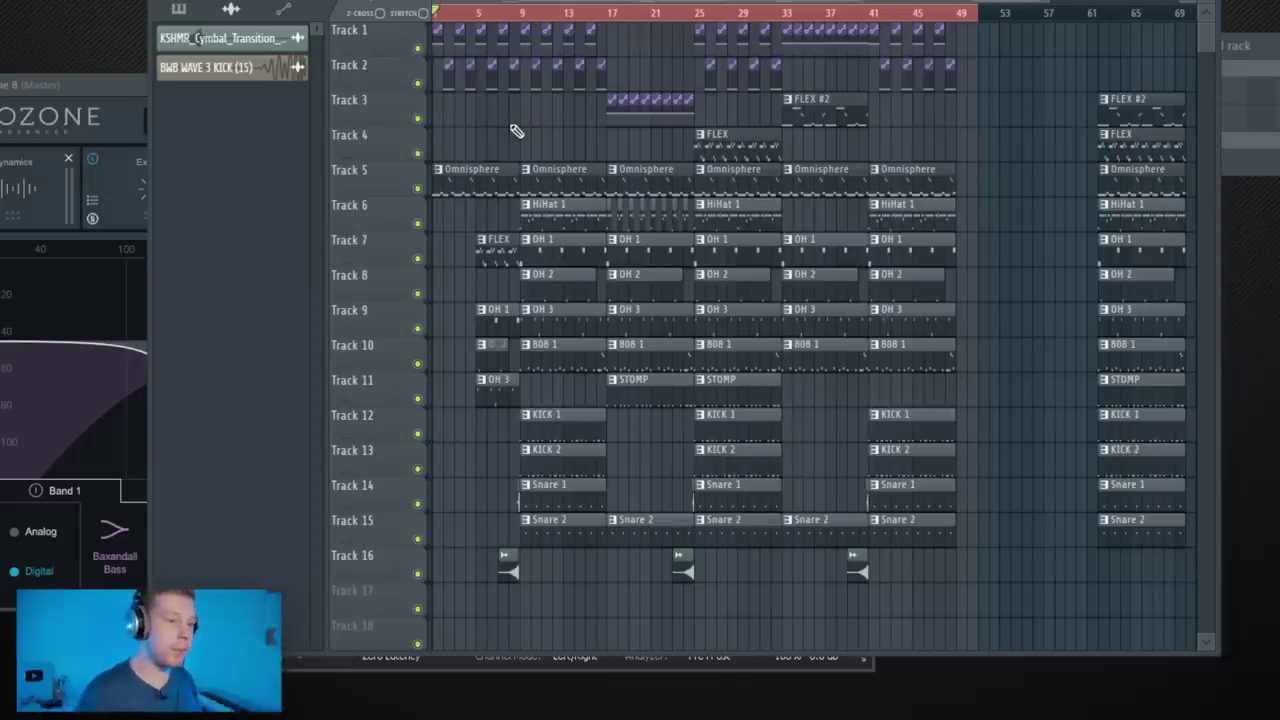
key("space")
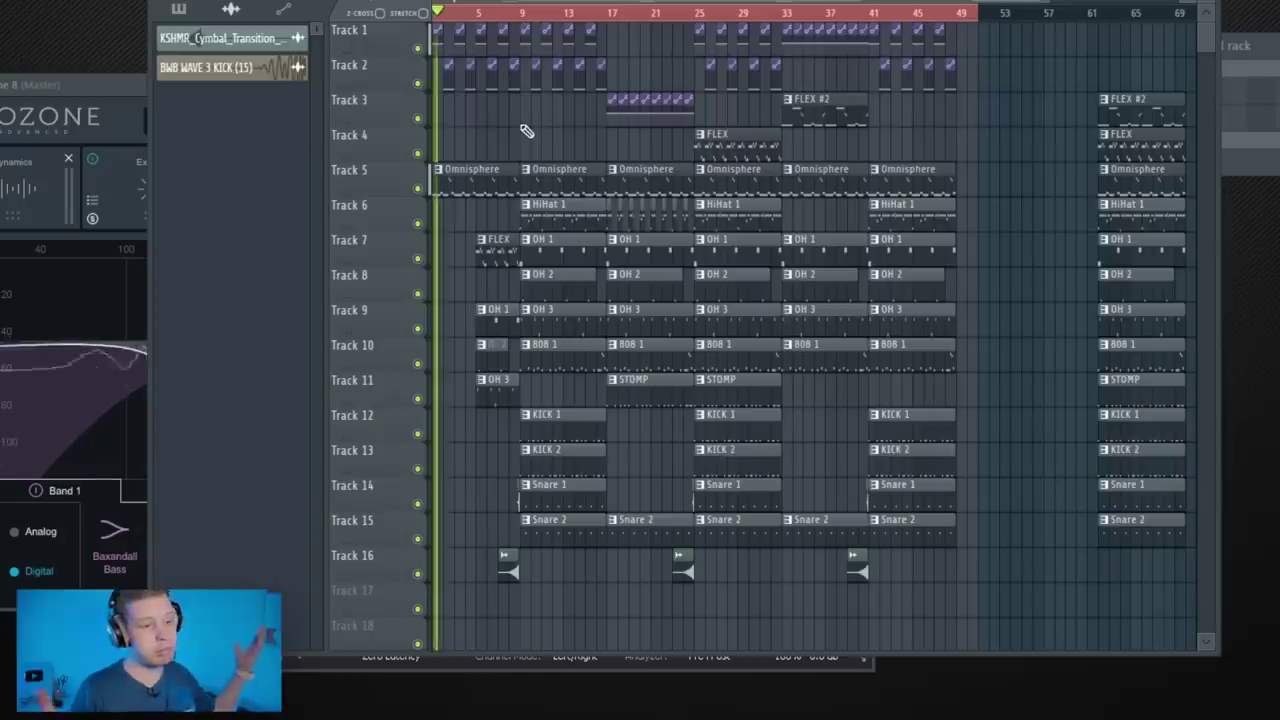